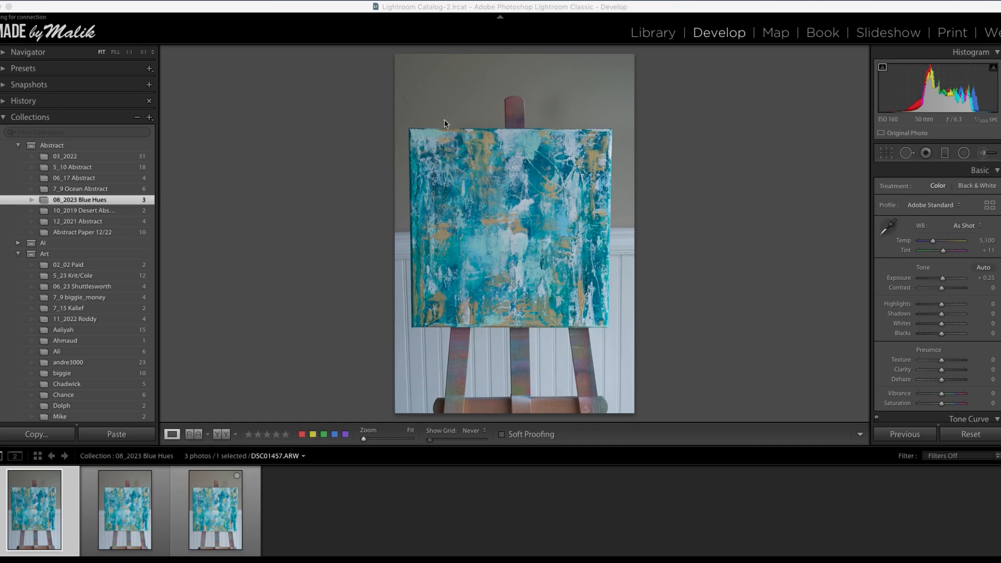
Step: Allow the postgres application to accept incoming network connections
click(583, 200)
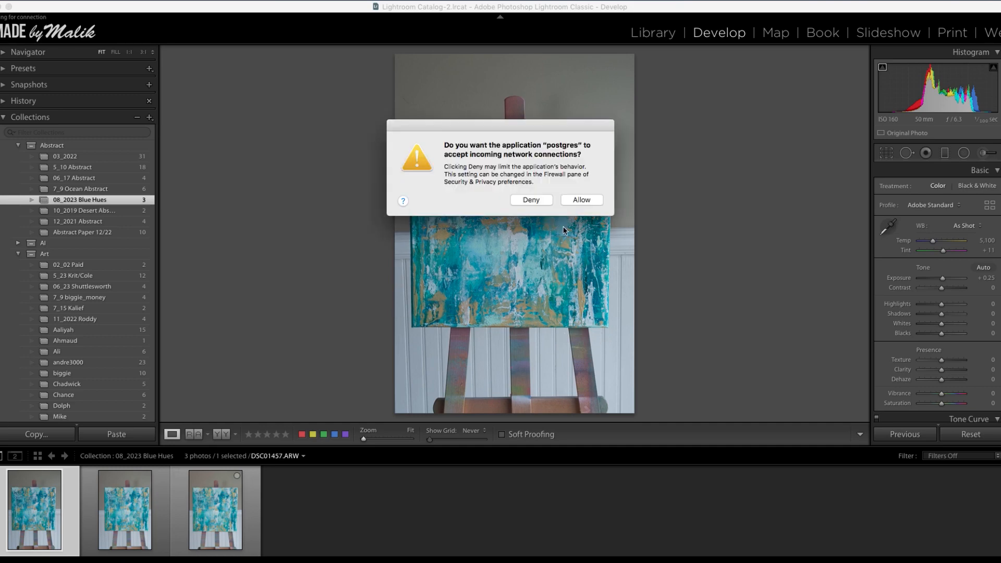
click(597, 200)
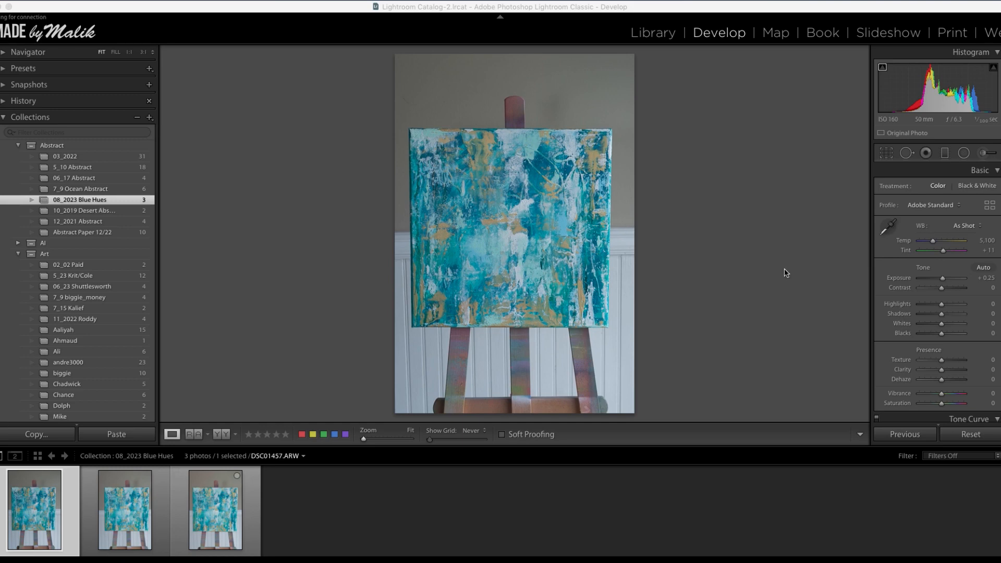
scroll(938, 292, down, 3)
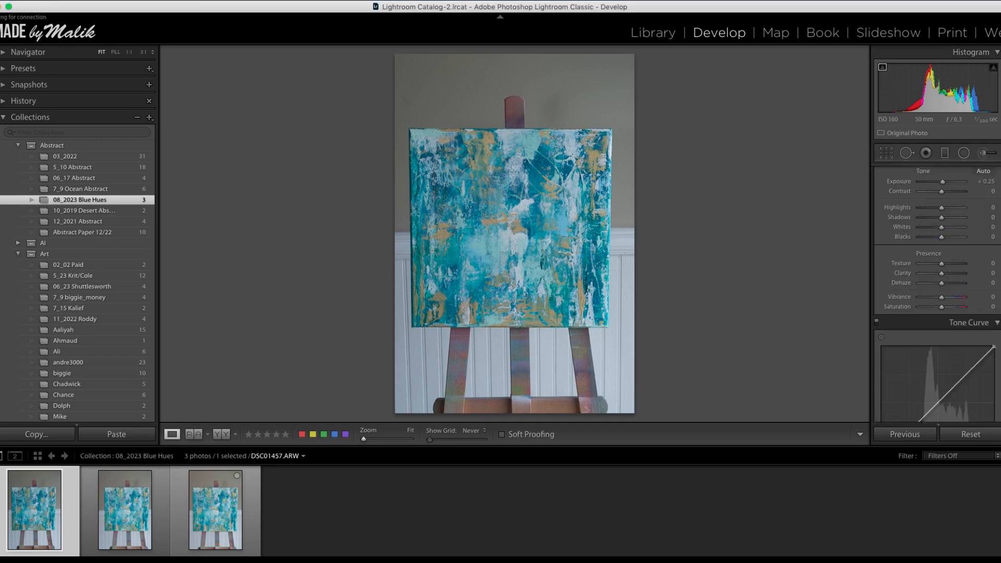
scroll(937, 292, up, 2)
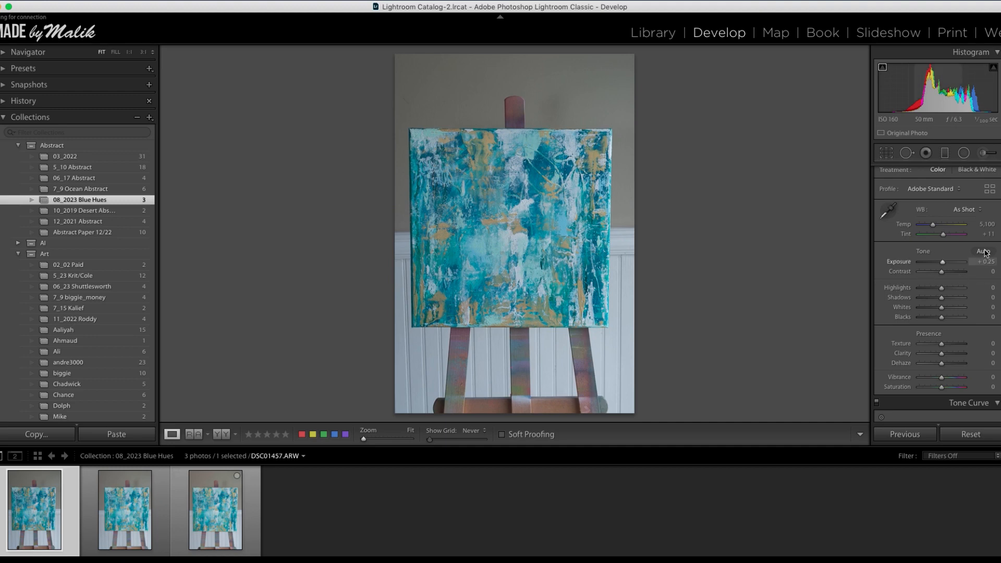
scroll(918, 230, up, 1)
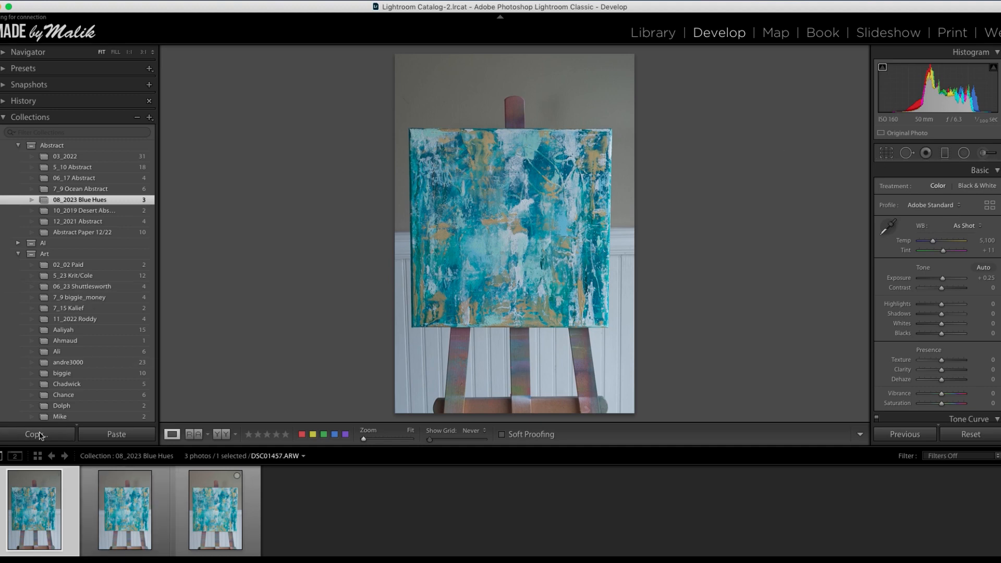
Step: Open the photo import from the Library and choose the 101MSDCF folder on EOS_DIGITAL as the source
click(652, 34)
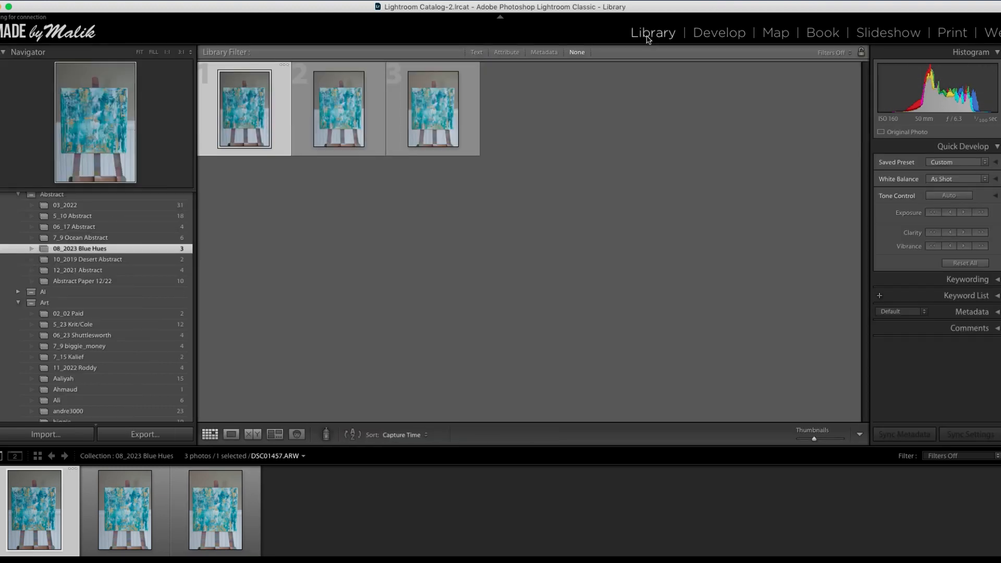
click(53, 435)
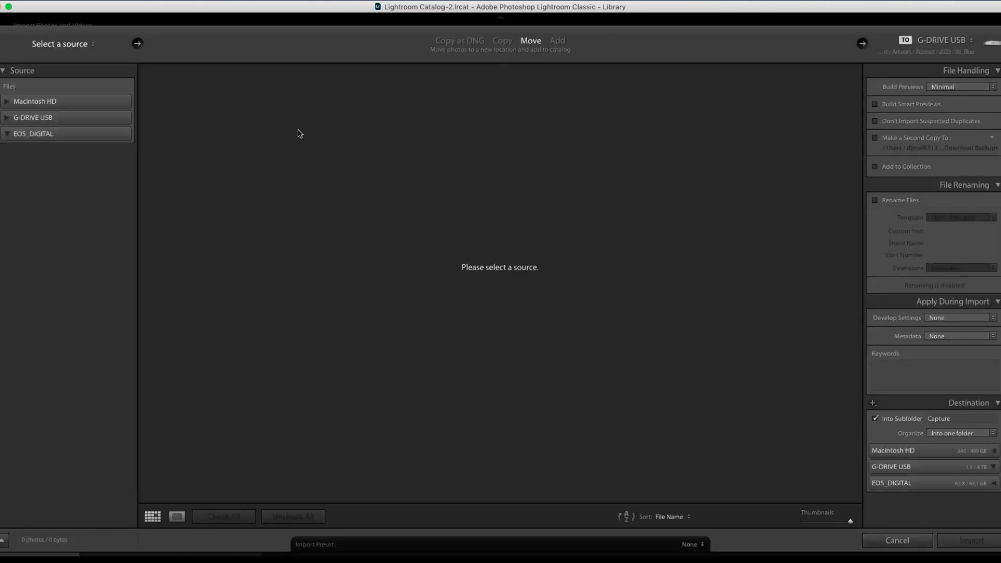
click(80, 136)
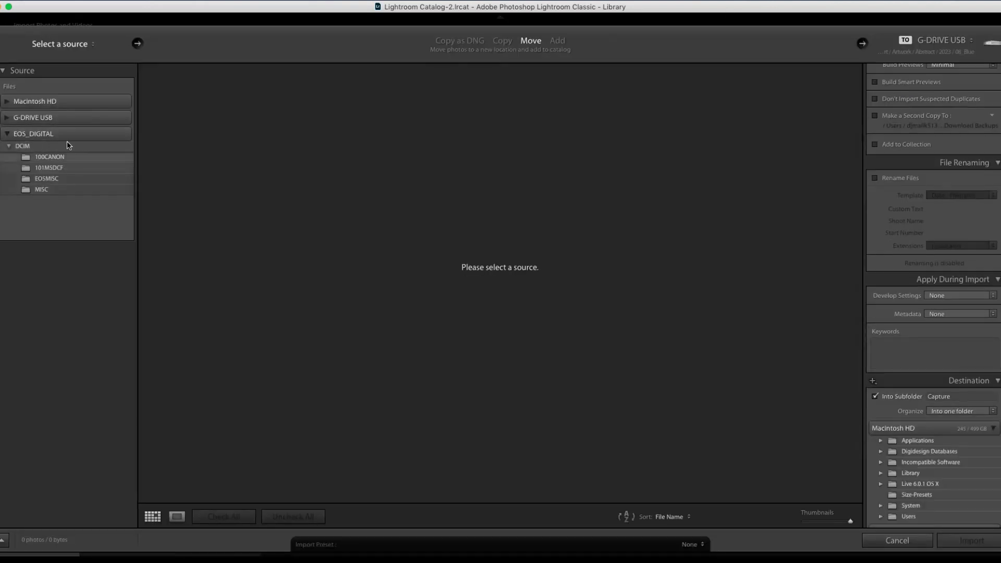
click(53, 168)
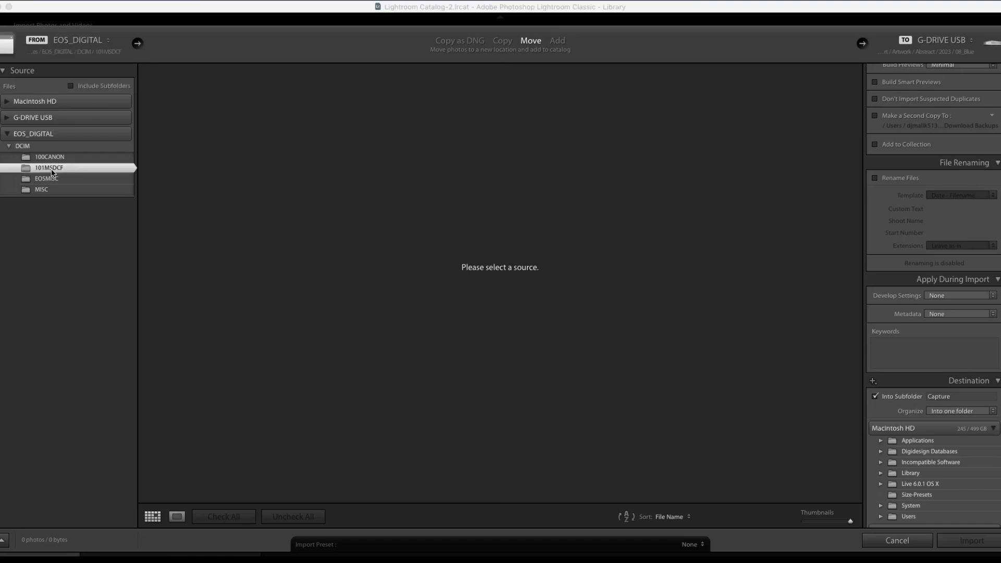
click(52, 178)
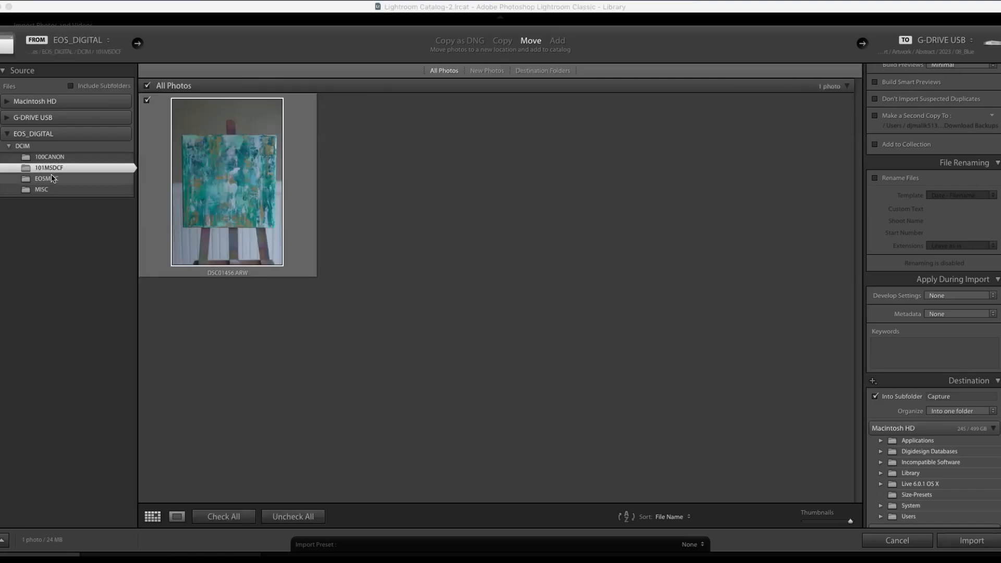
click(59, 168)
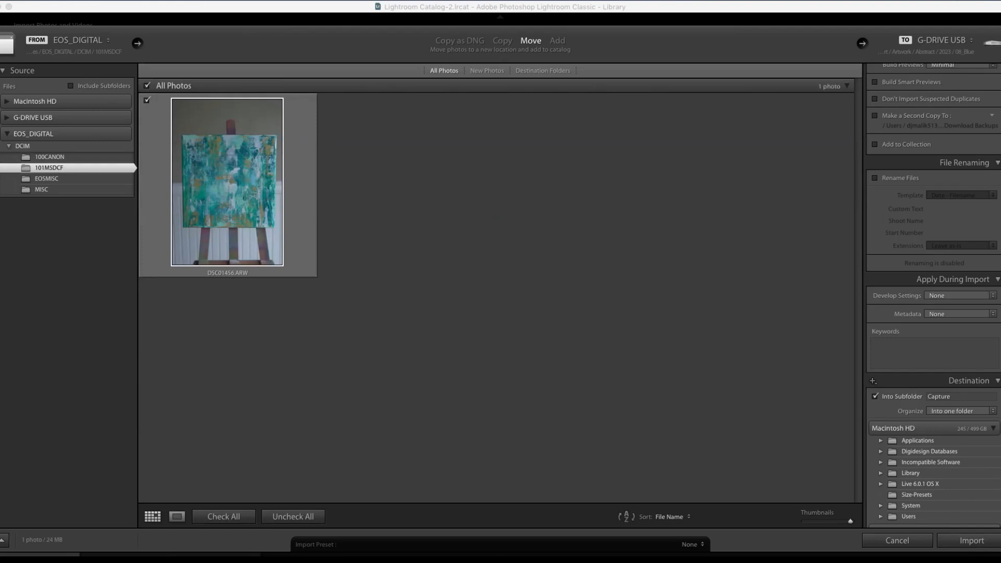
Step: Choose the Art folder on G-DRIVE USB as the import destination, then cancel the import
scroll(934, 296, up, 2)
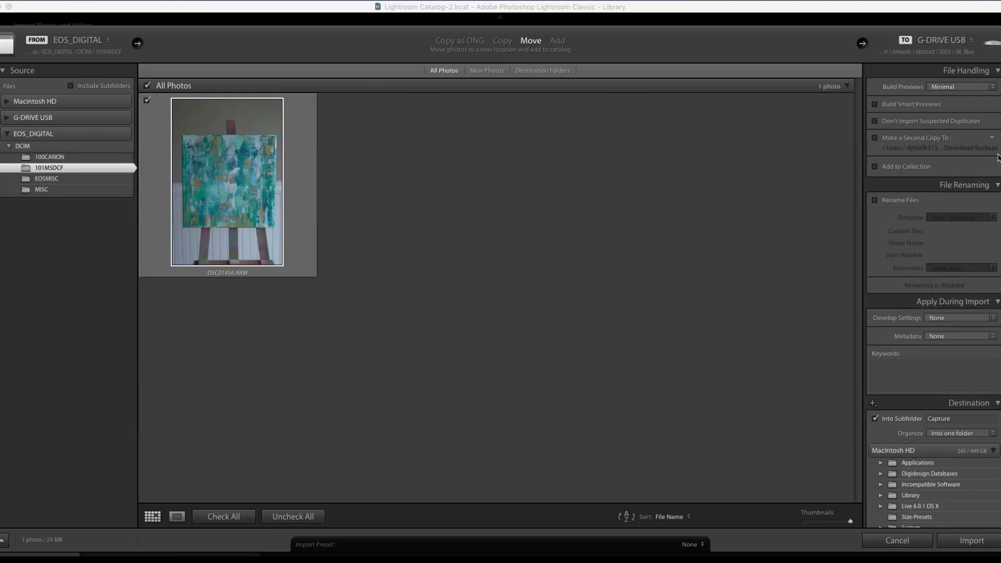
scroll(993, 160, down, 1)
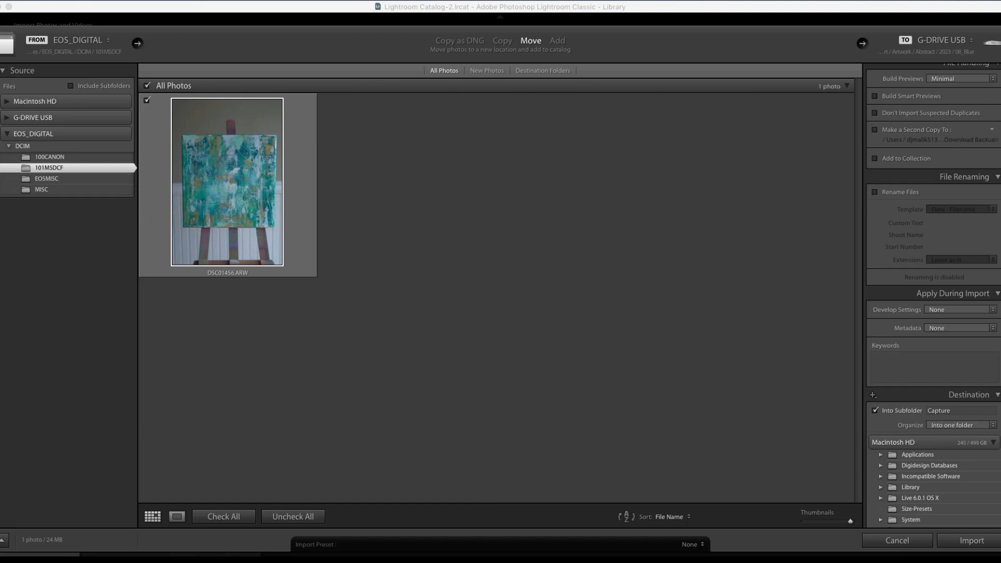
scroll(933, 295, down, 1)
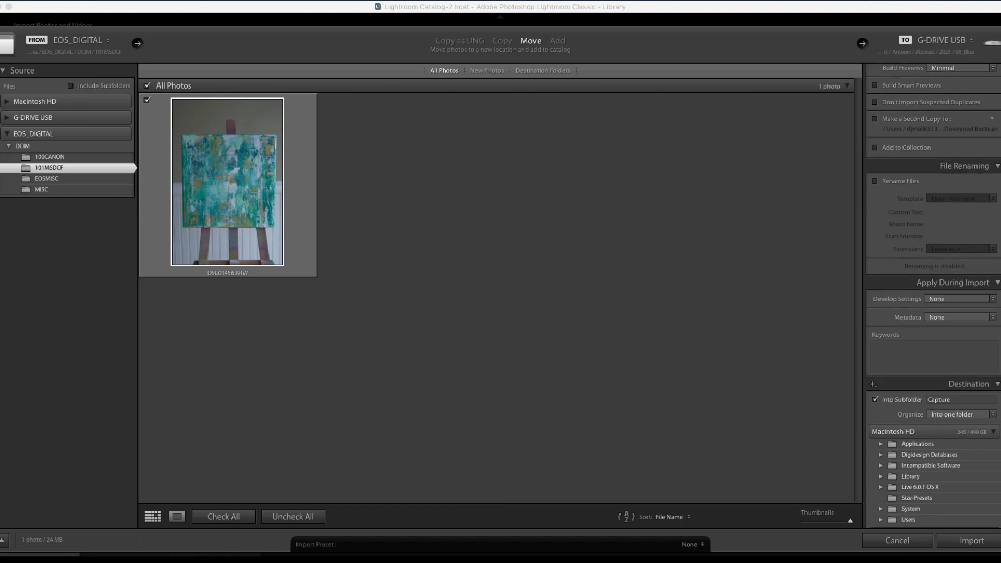
scroll(933, 295, up, 1)
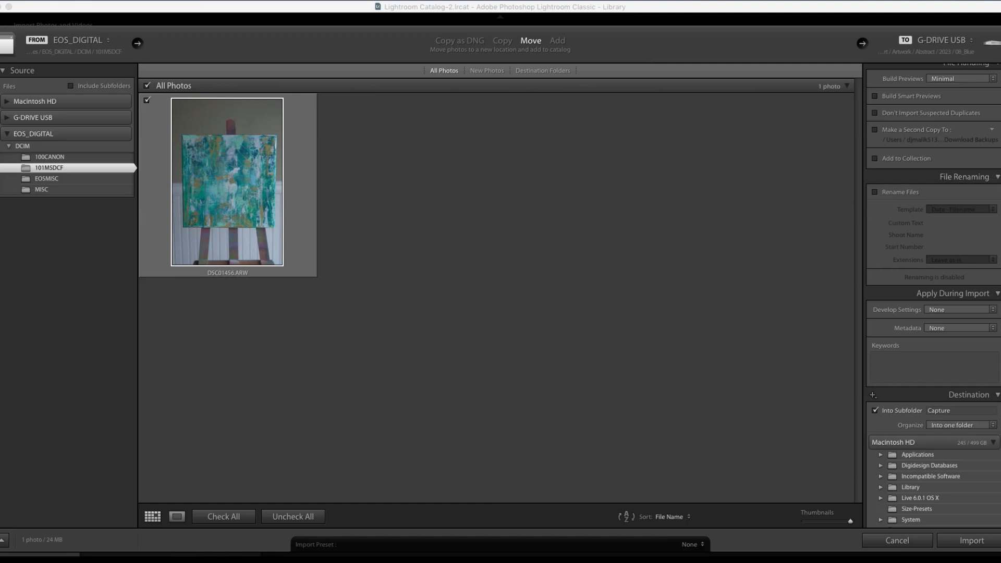
scroll(994, 316, down, 5)
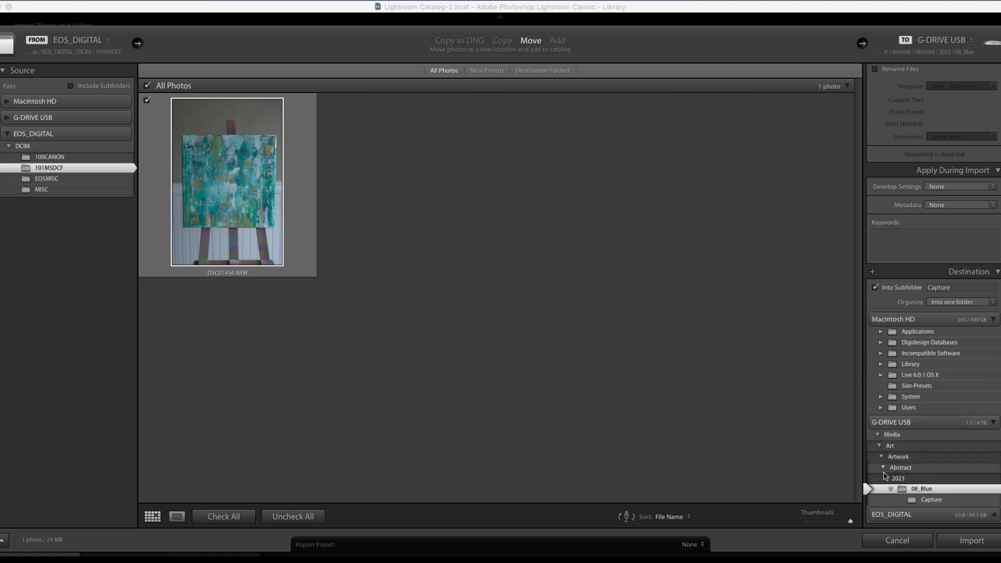
click(876, 446)
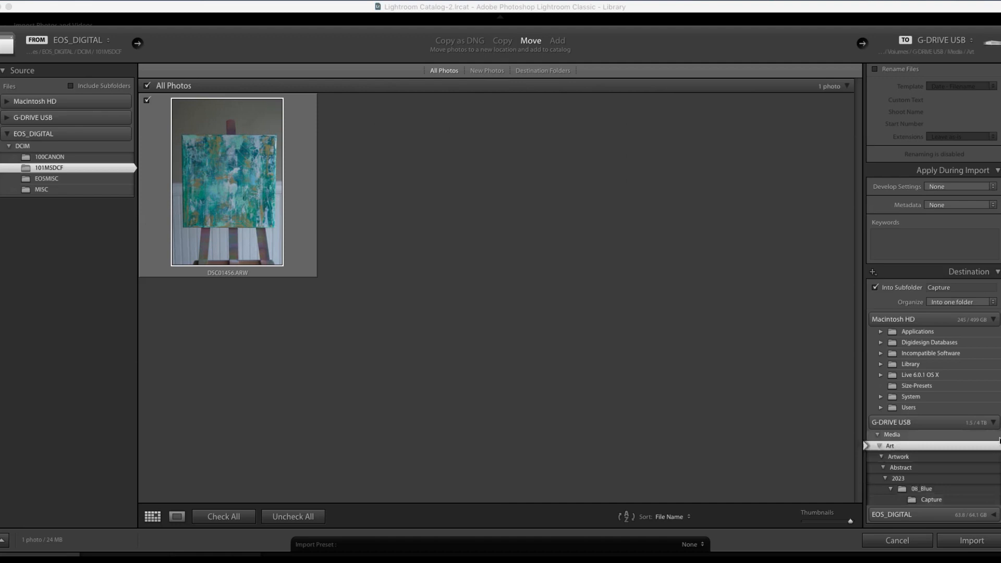
click(879, 447)
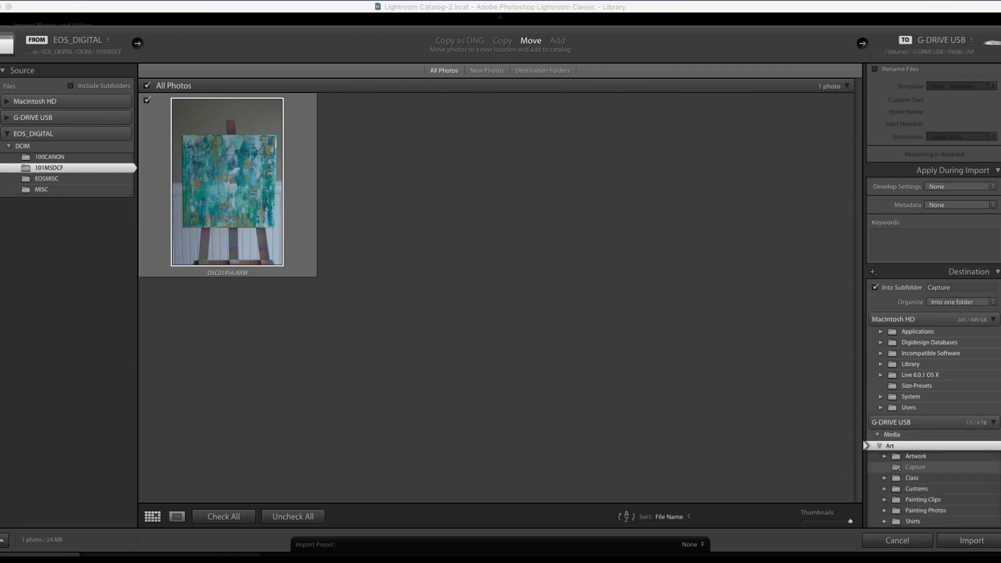
scroll(934, 313, down, 1)
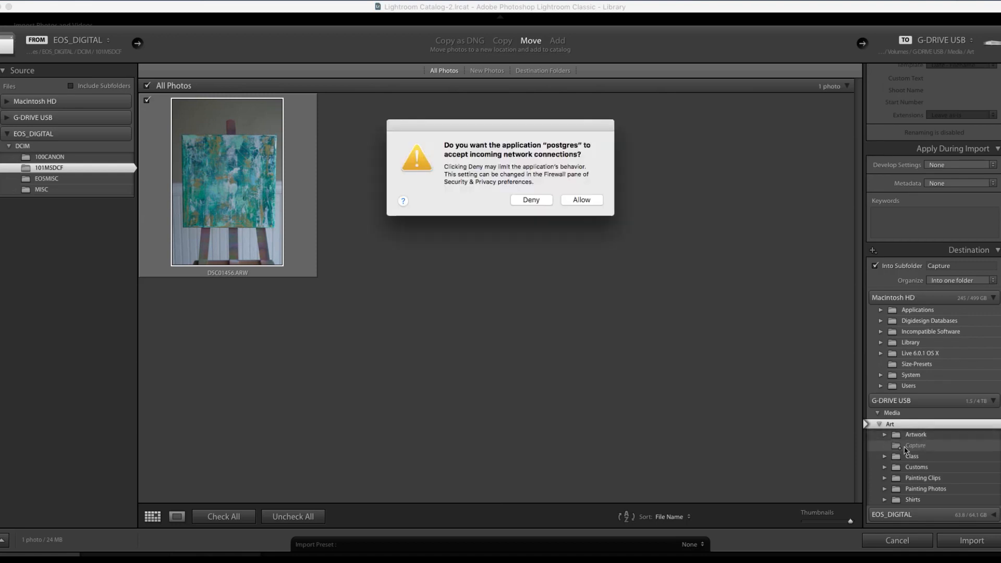
scroll(934, 312, up, 7)
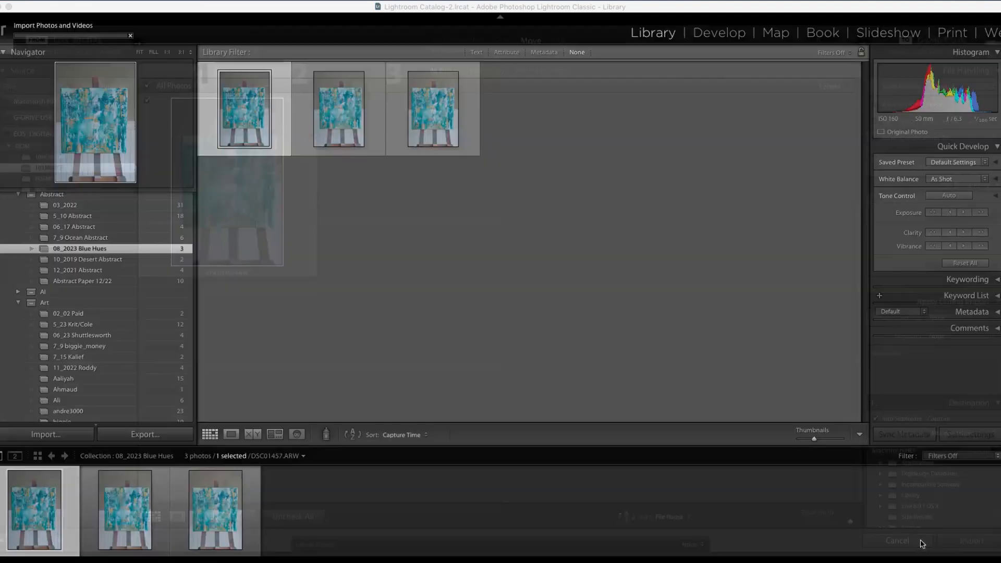
click(922, 542)
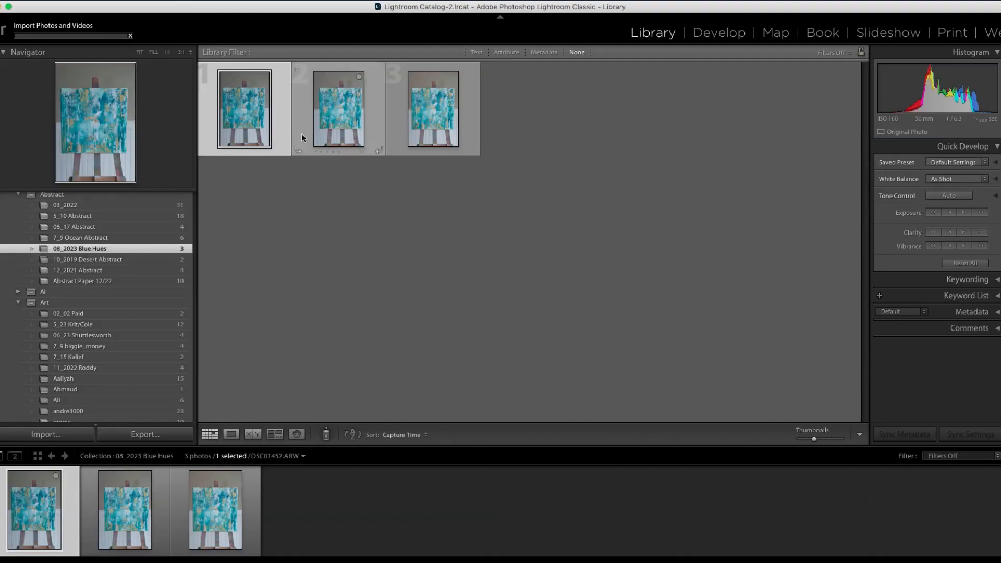
Step: Return to the Develop module and sample the white wall panelling beside the canvas as the white balance neutral
click(719, 35)
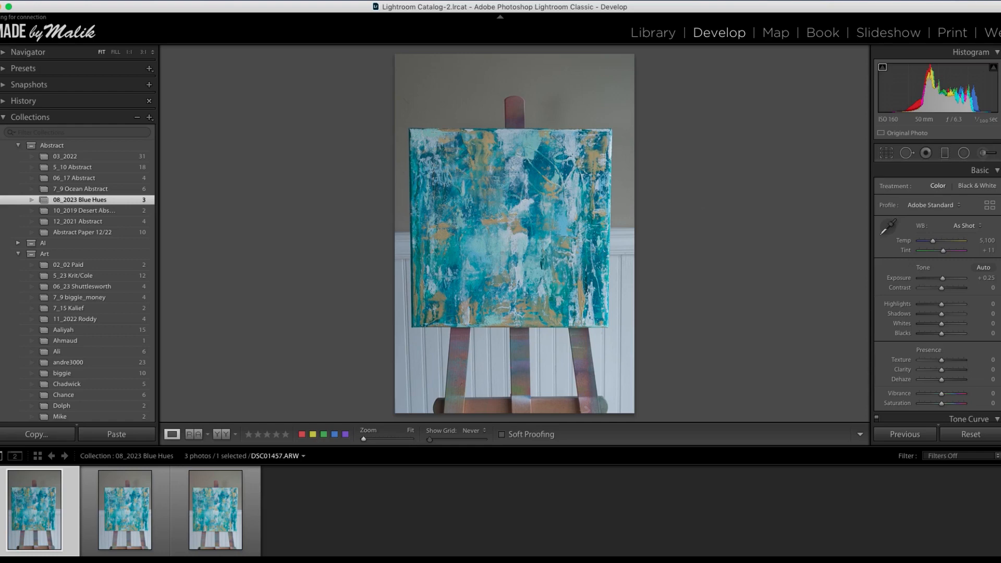
scroll(937, 287, down, 3)
scroll(937, 287, up, 3)
scroll(937, 287, down, 2)
scroll(937, 287, up, 2)
click(892, 228)
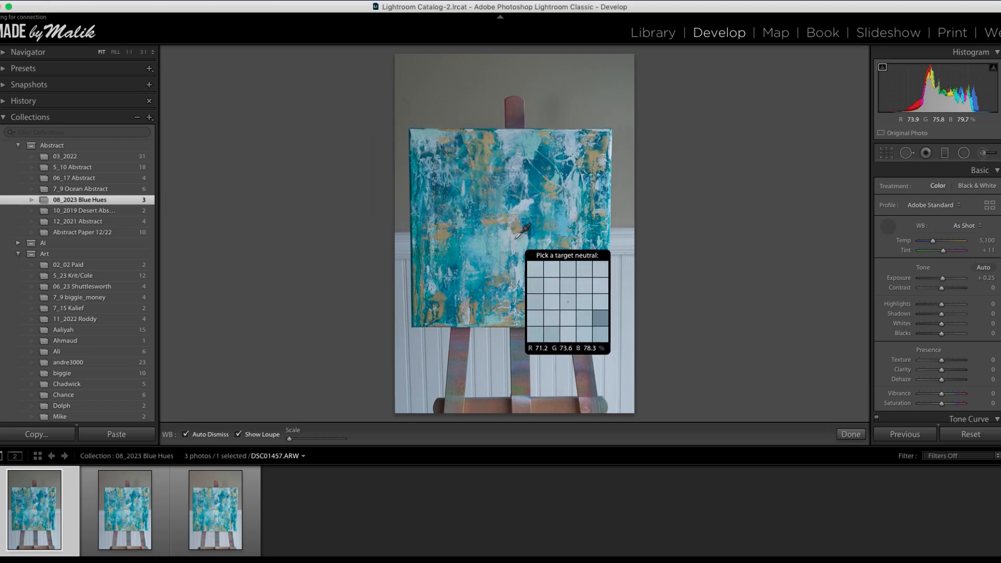
click(617, 266)
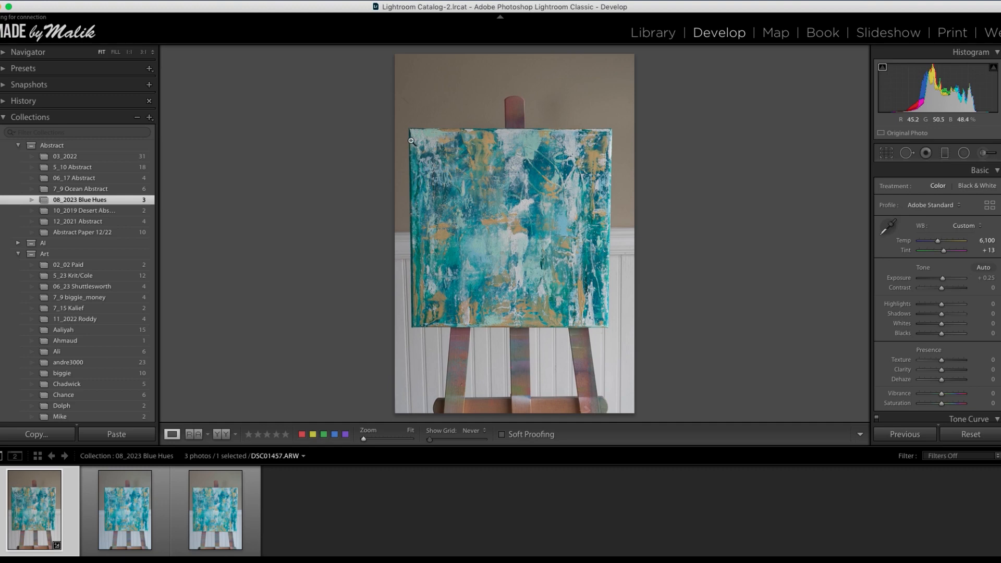
Step: Sample the white paint near the centre of the canvas twice as the white balance neutral
click(888, 228)
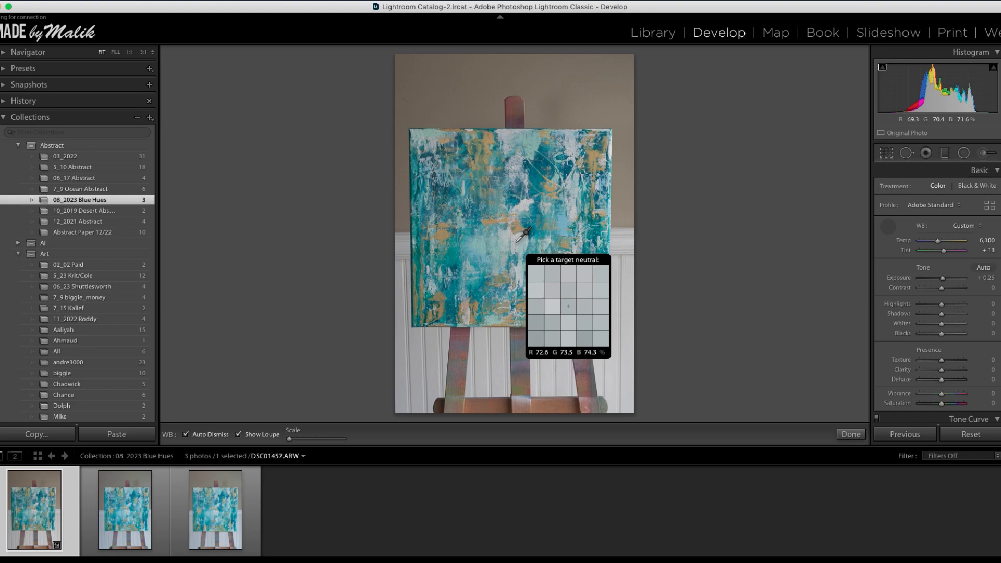
click(517, 241)
click(888, 227)
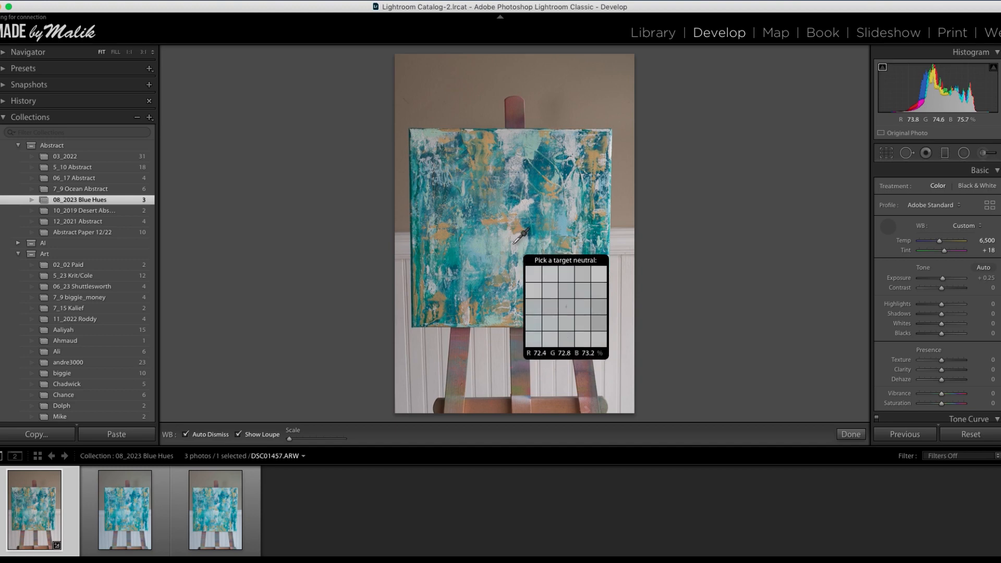
key(super+Tab)
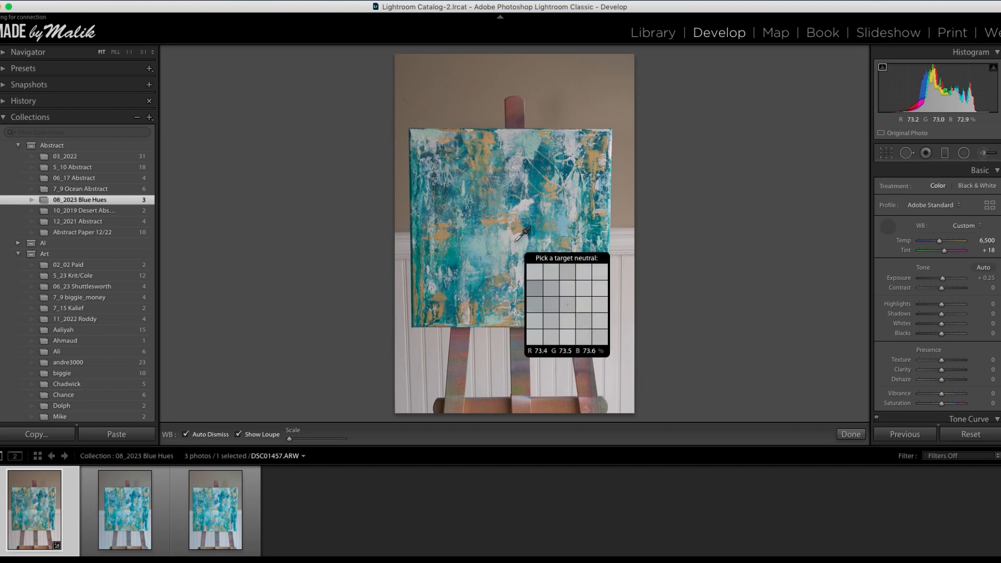
click(516, 240)
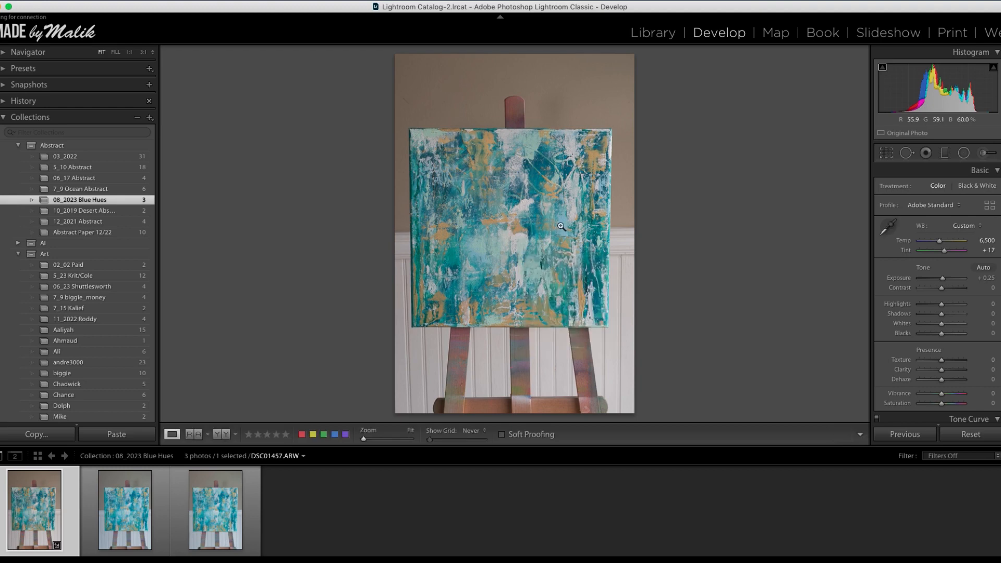
Step: Try a dark blue area of the painting as the white balance neutral, then resample a light area near its centre
click(889, 227)
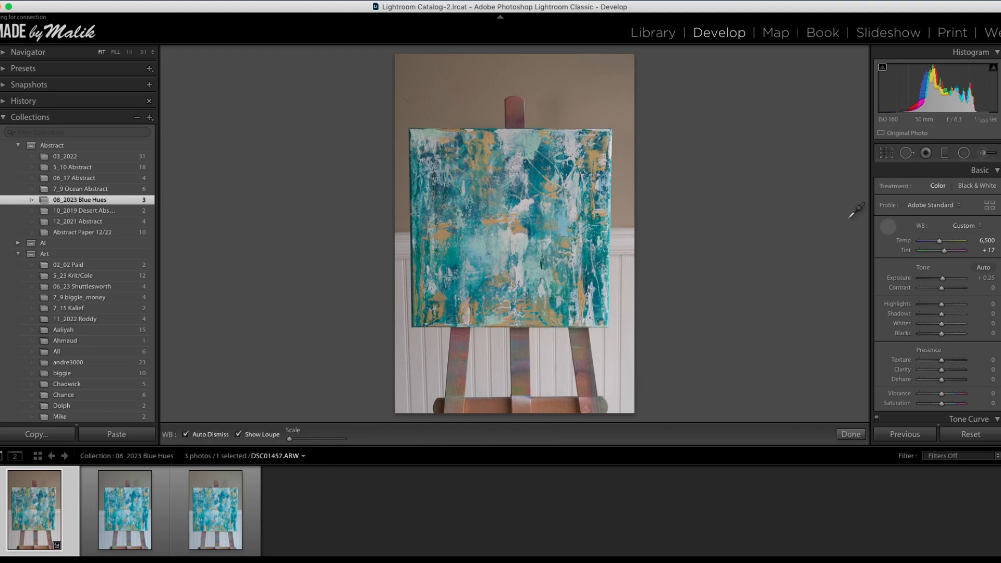
click(542, 169)
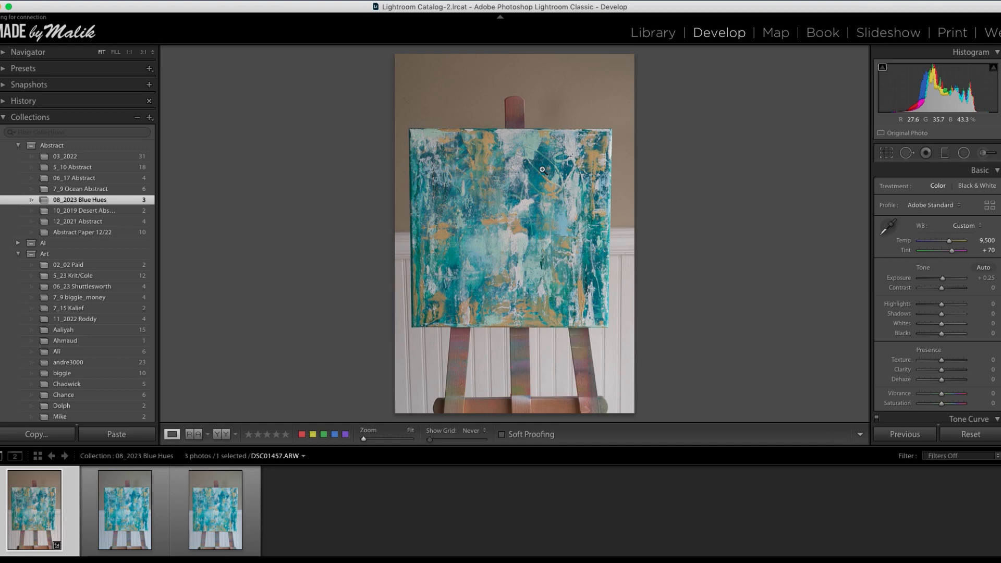
click(888, 226)
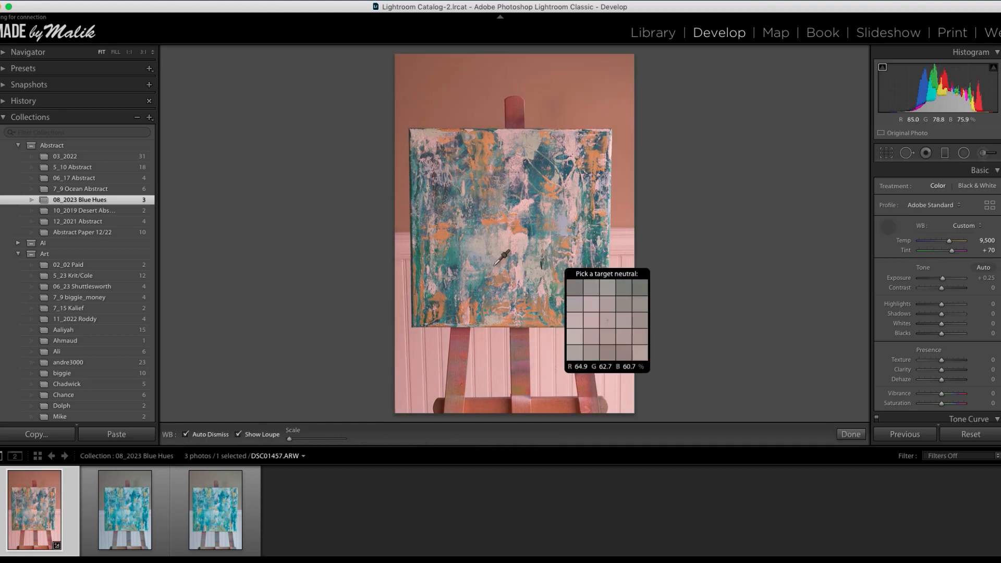
click(525, 239)
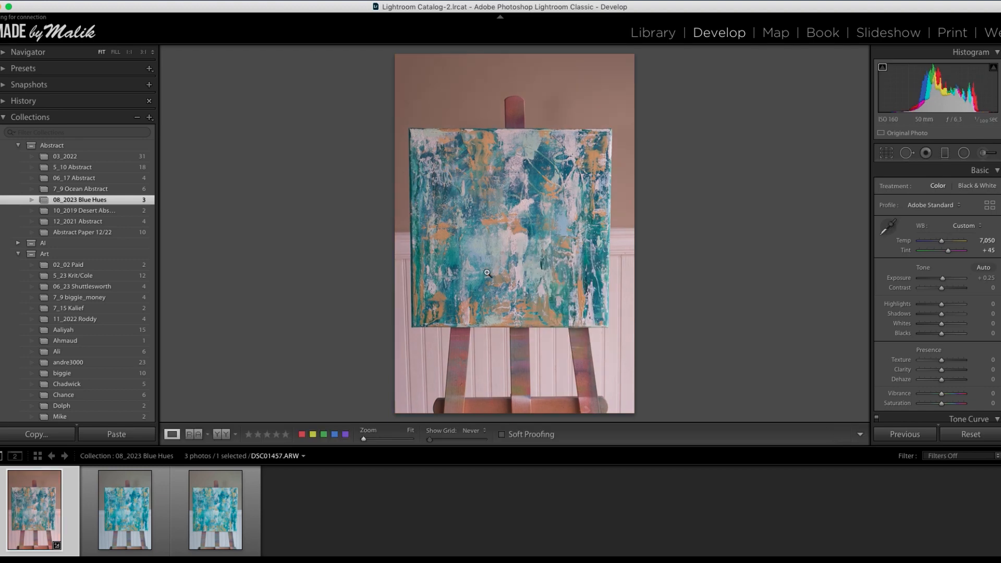
Step: Zoom the painting to 1:1 and sample the white paint below the central orange patch as the white balance neutral
click(525, 239)
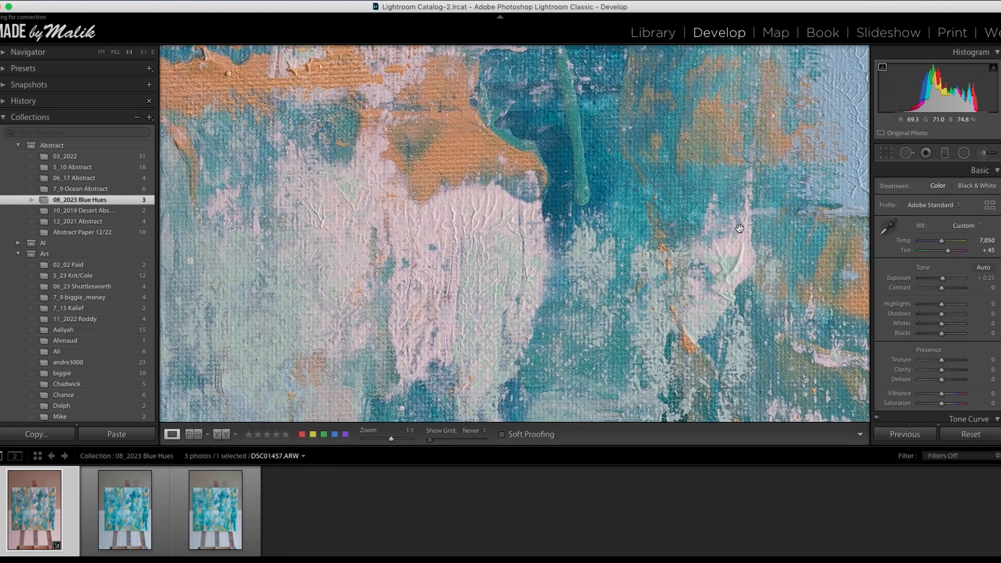
click(889, 227)
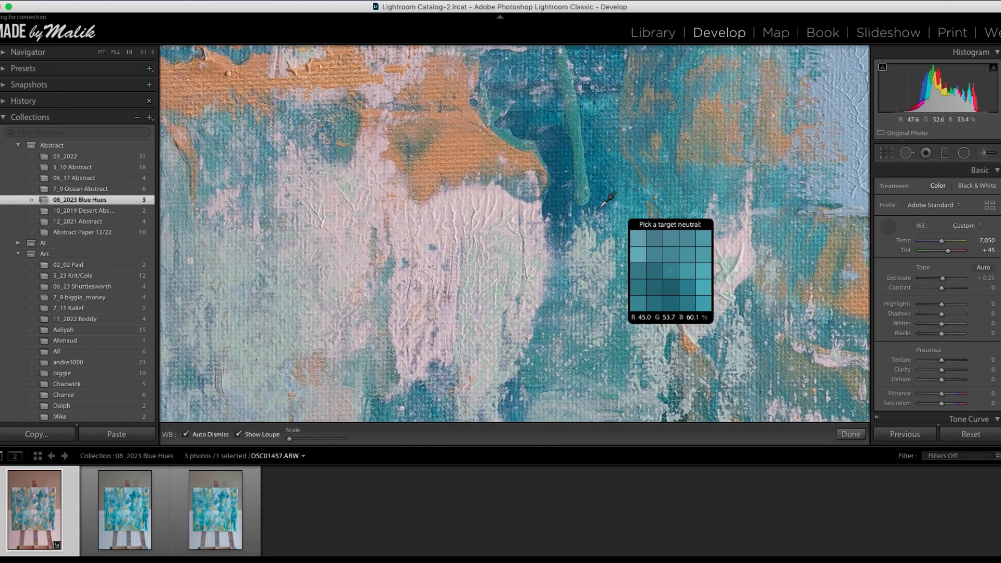
click(486, 227)
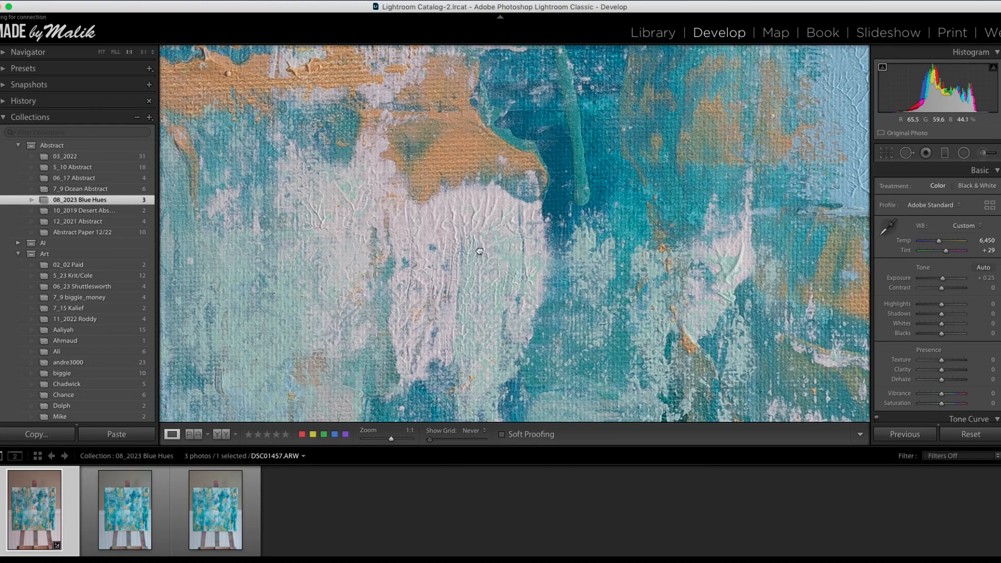
Step: Straighten the canvas with Guided Upright by placing perspective guides along its top, bottom, left and right edges
drag(612, 147, 616, 153)
click(616, 153)
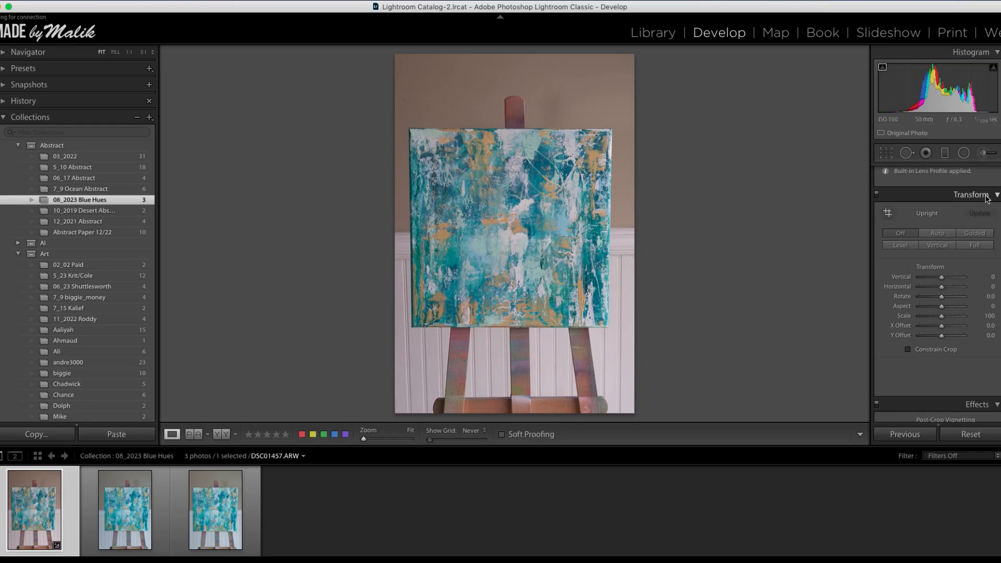
click(888, 213)
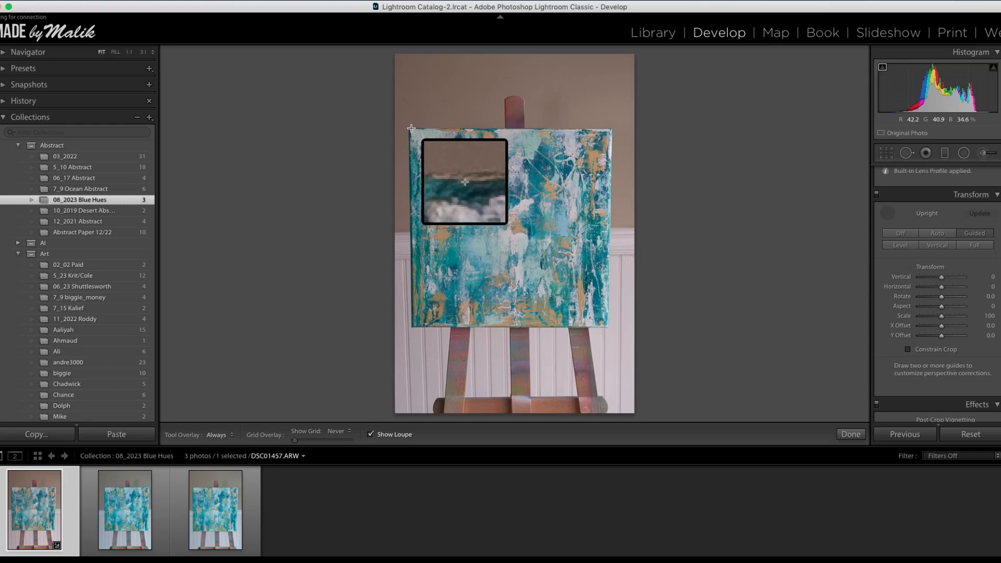
mouse_move(412, 129)
mouse_down()
mouse_move(749, 139)
mouse_move(630, 129)
mouse_up()
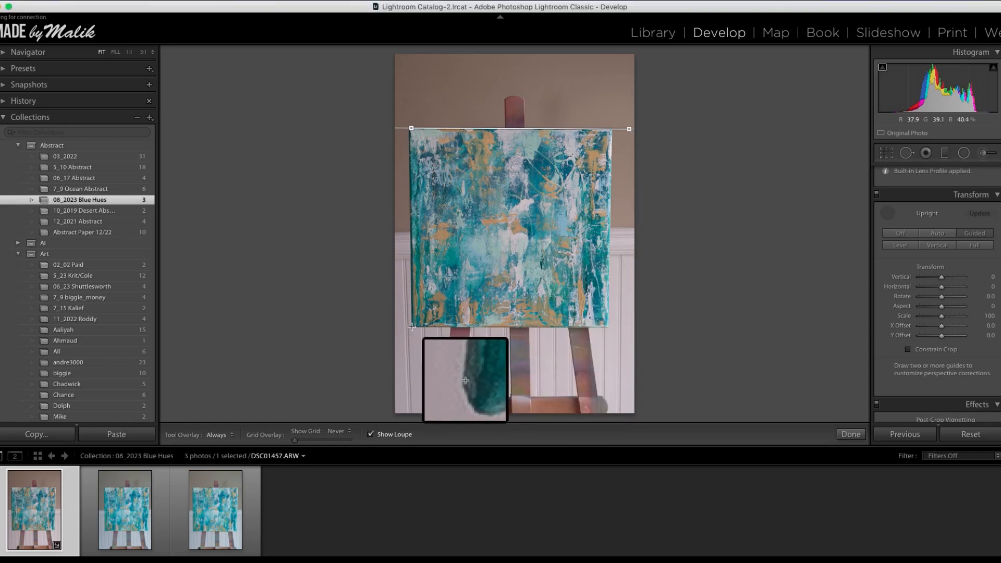
drag(414, 326, 609, 327)
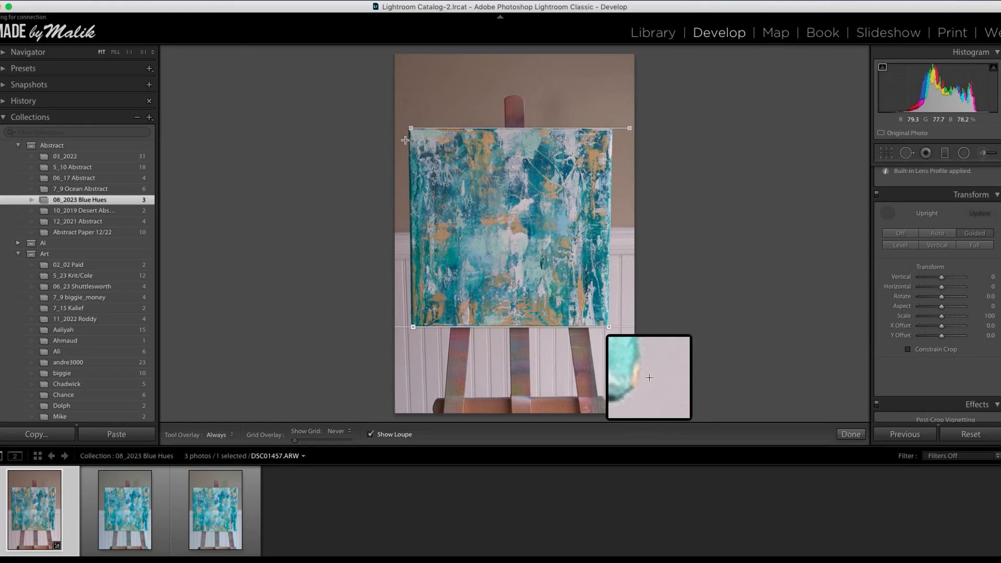
drag(409, 140, 409, 140)
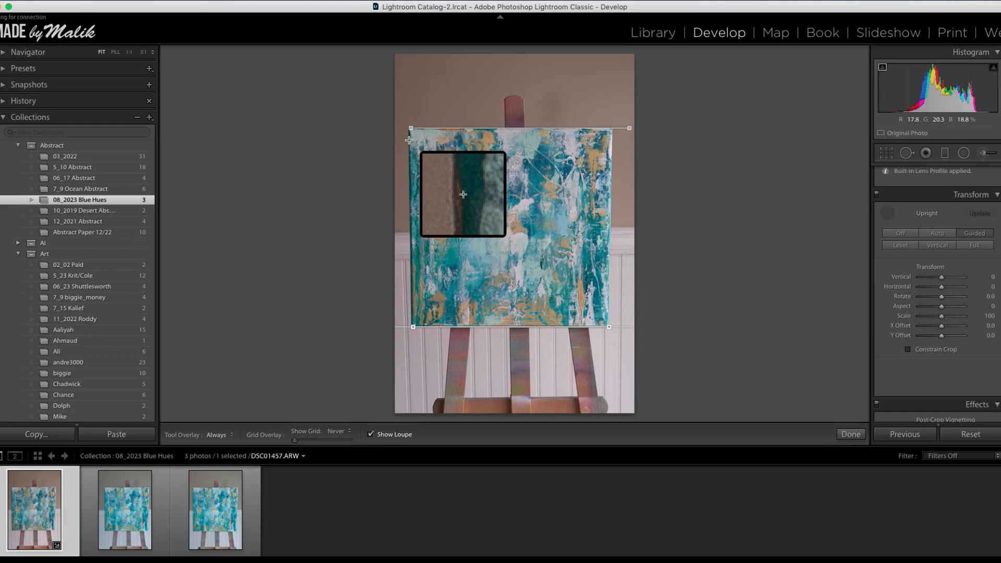
drag(409, 140, 410, 293)
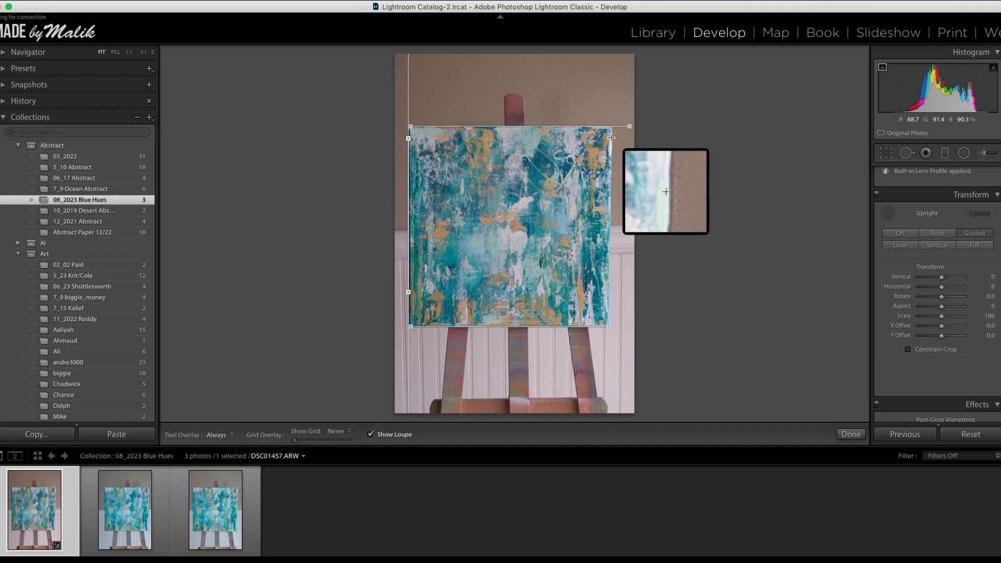
drag(612, 136, 611, 284)
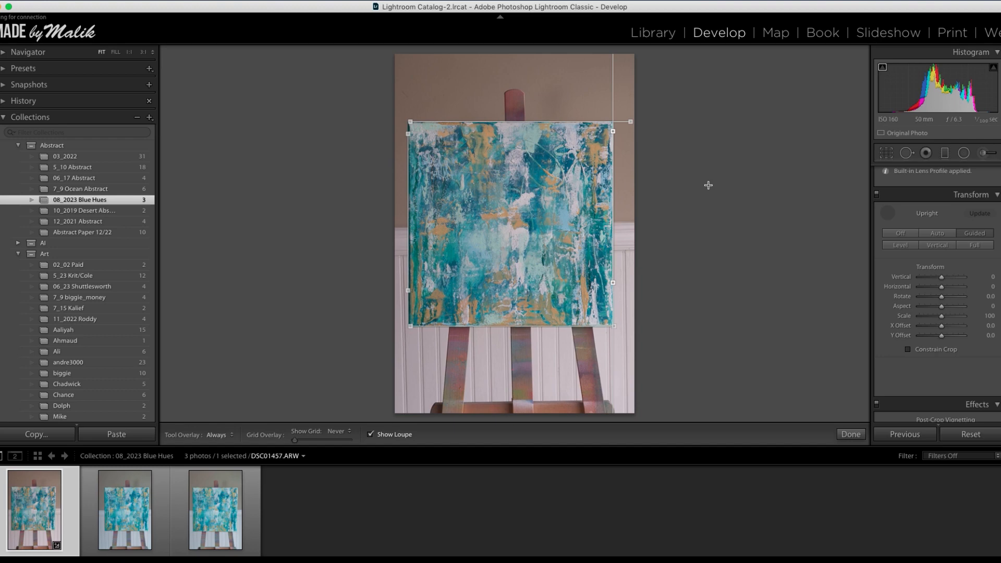
Step: Crop the photo at a 1 x 1 aspect ratio tightly to the edges of the canvas
click(886, 153)
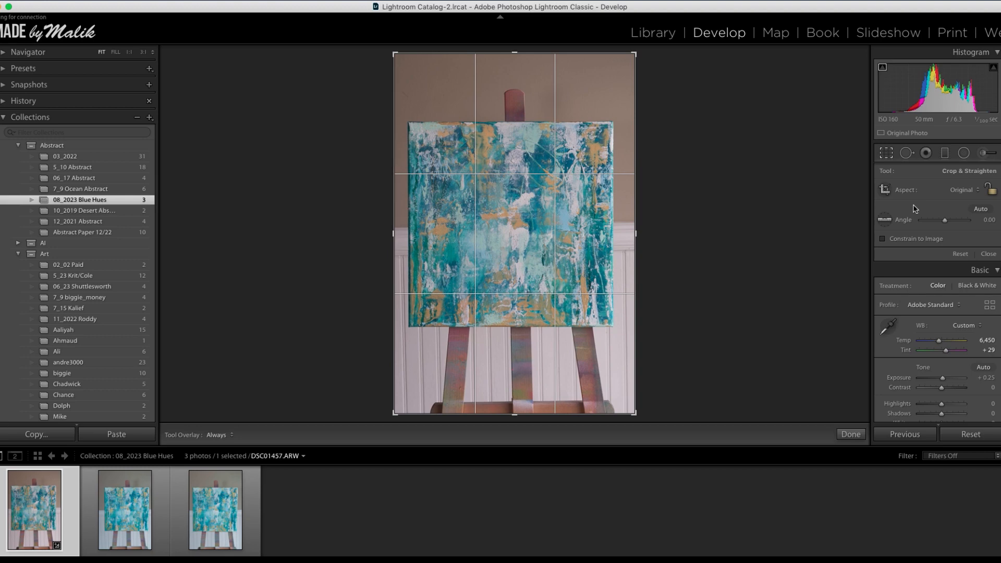
click(921, 191)
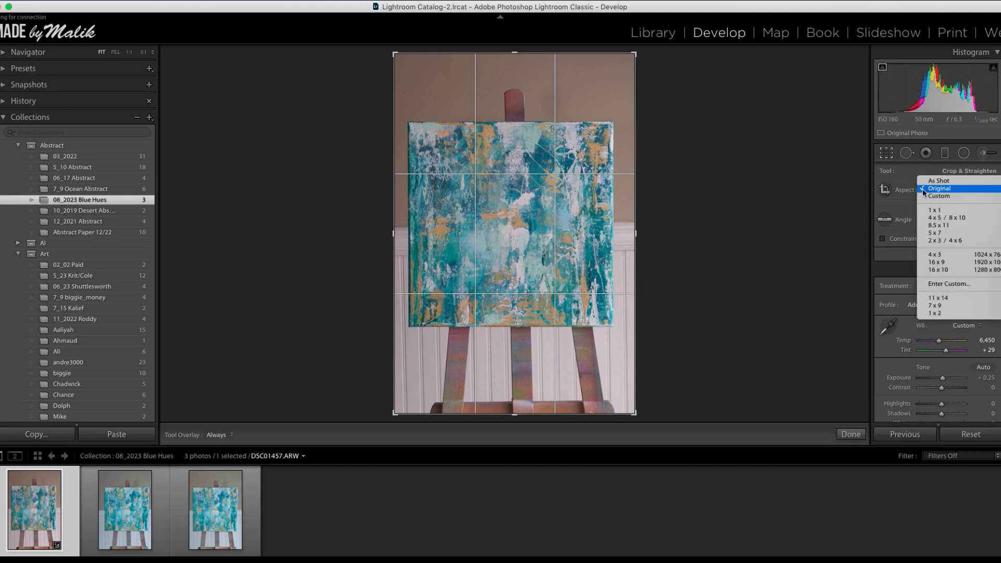
click(937, 209)
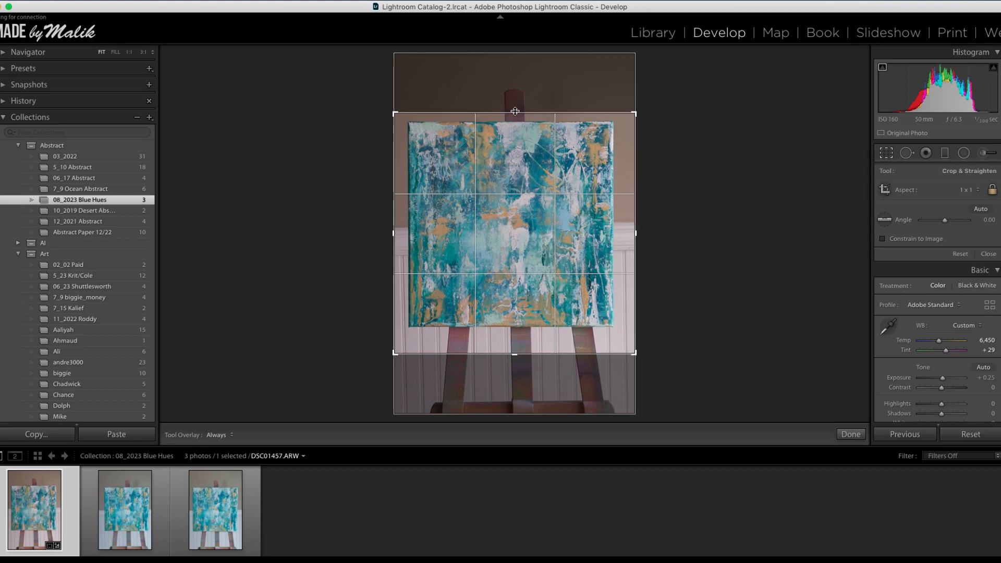
drag(515, 112, 516, 115)
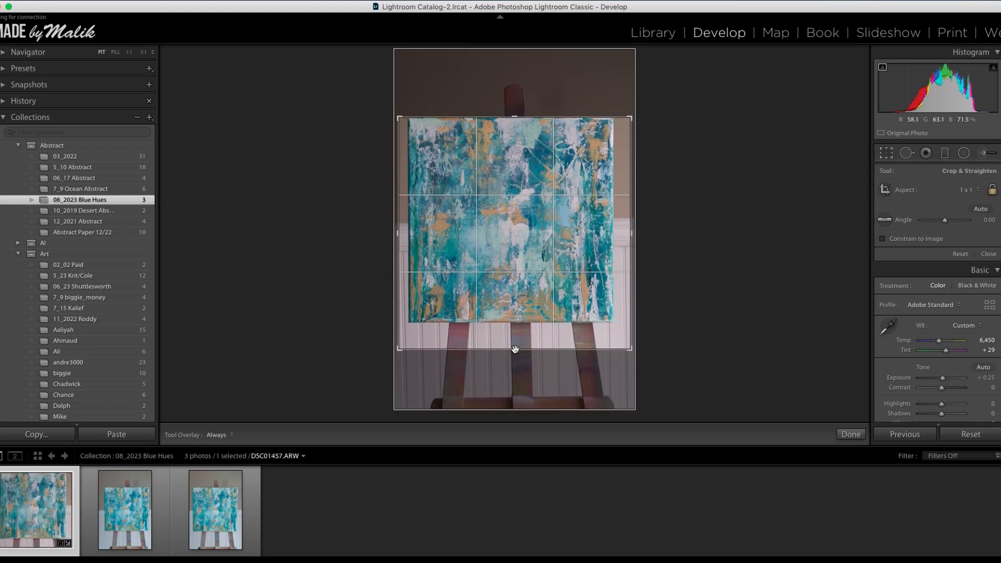
drag(515, 352, 514, 341)
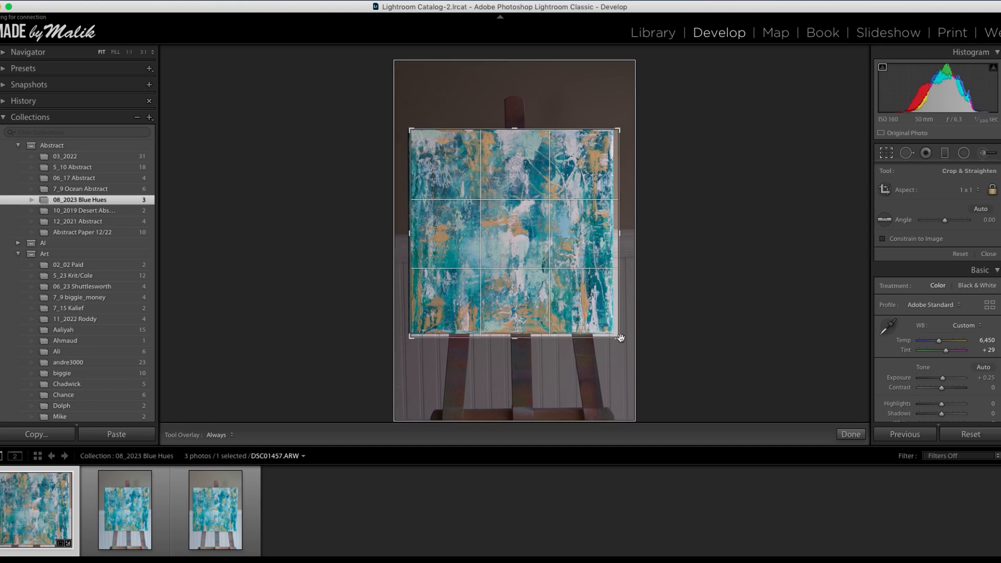
drag(621, 340, 616, 339)
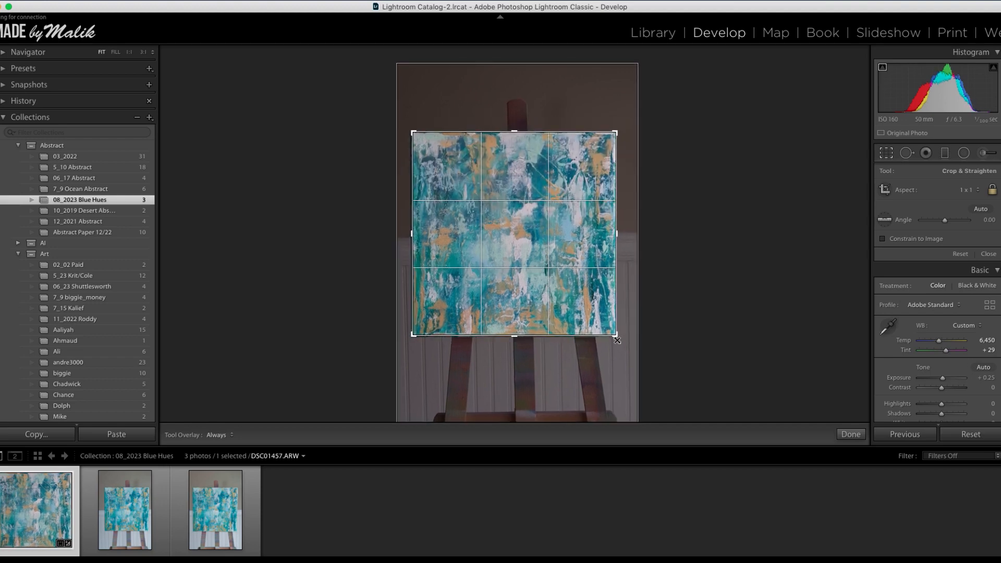
drag(618, 132, 618, 130)
click(851, 434)
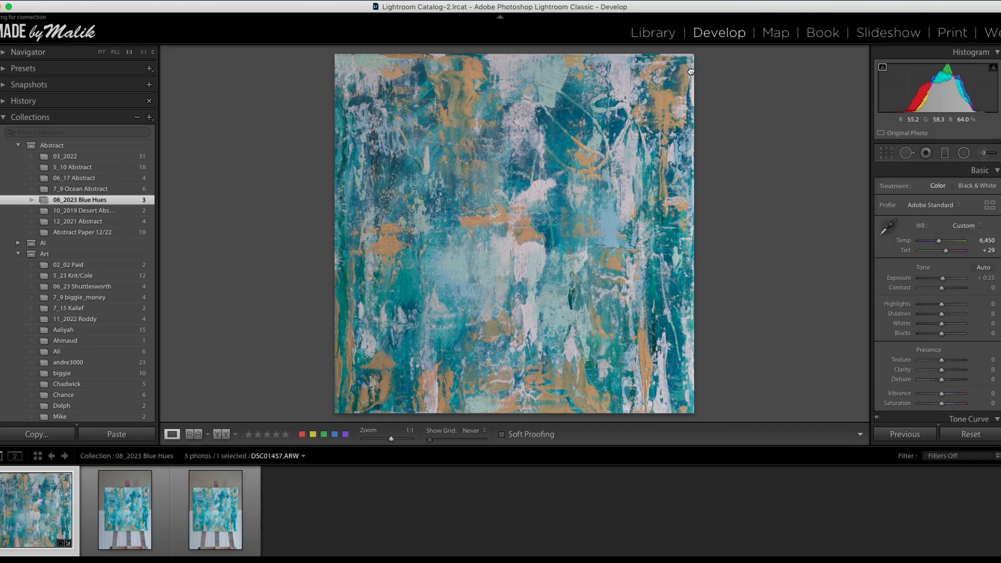
Step: Check the painting's right edge at 1:1 and readjust the crop's upper right corner to the canvas edge
click(689, 71)
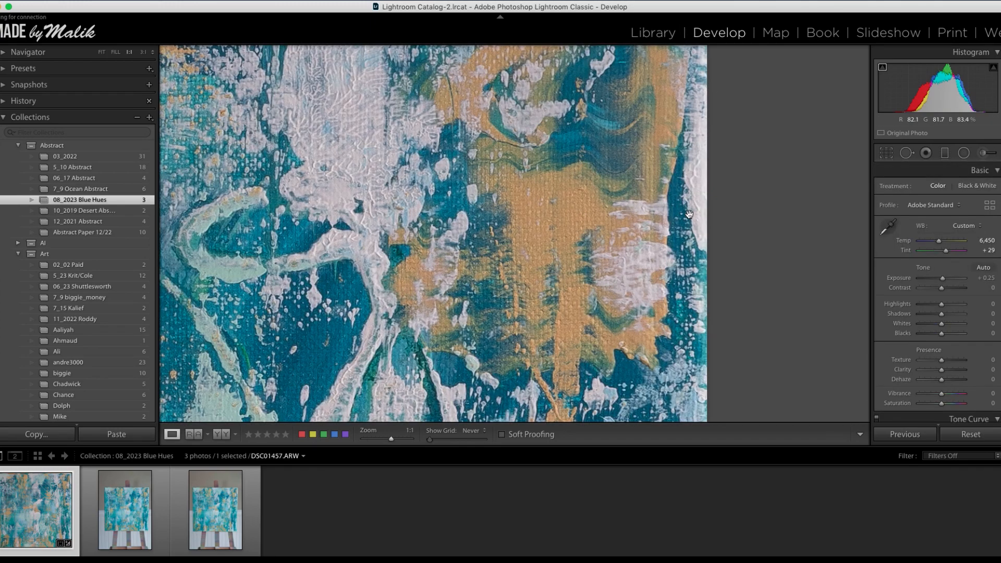
click(636, 155)
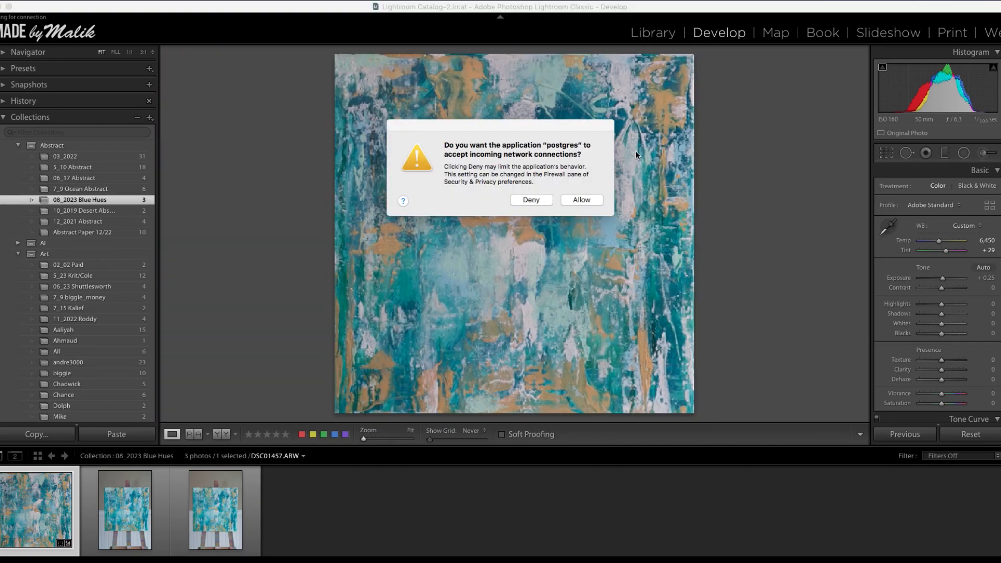
click(146, 510)
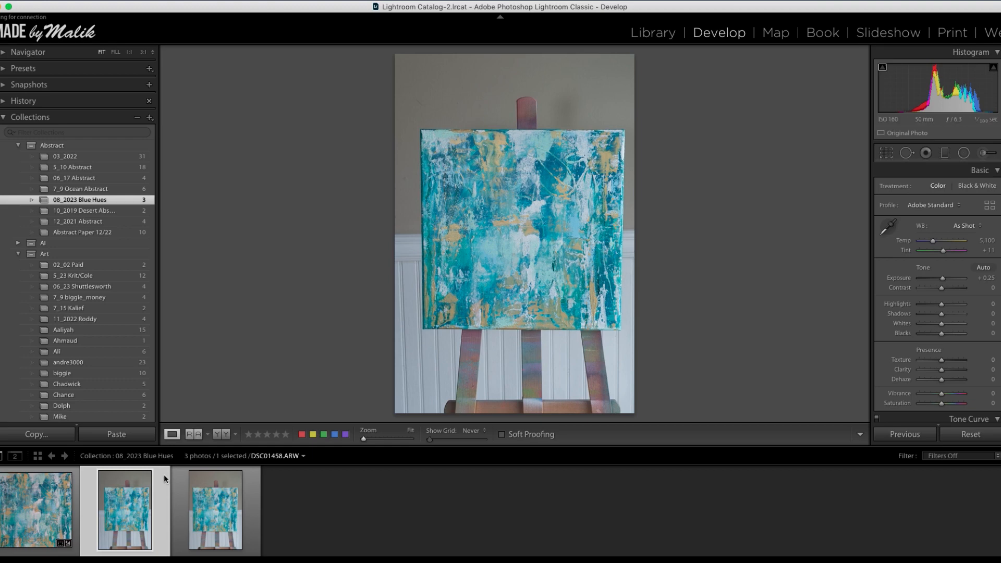
click(4, 518)
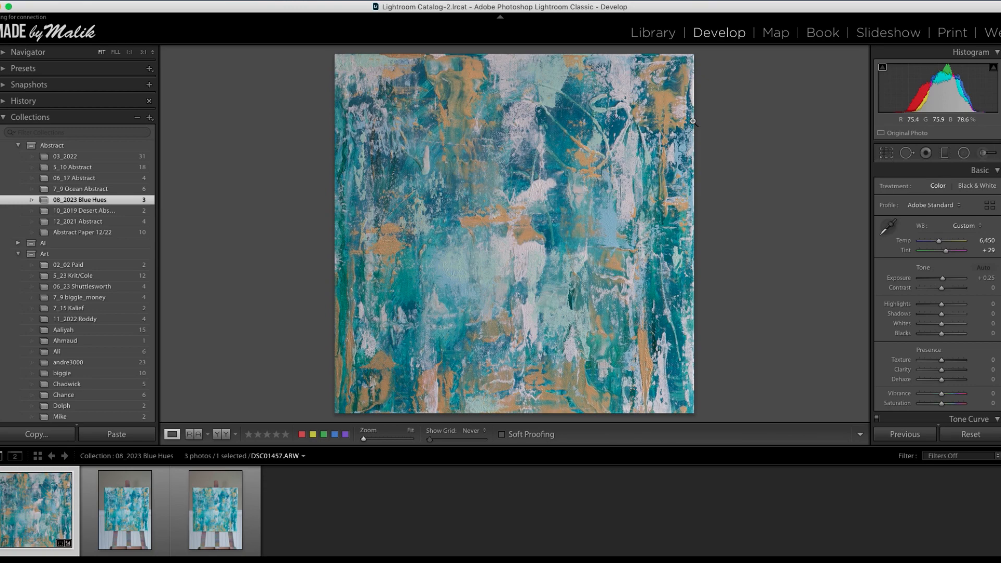
click(885, 153)
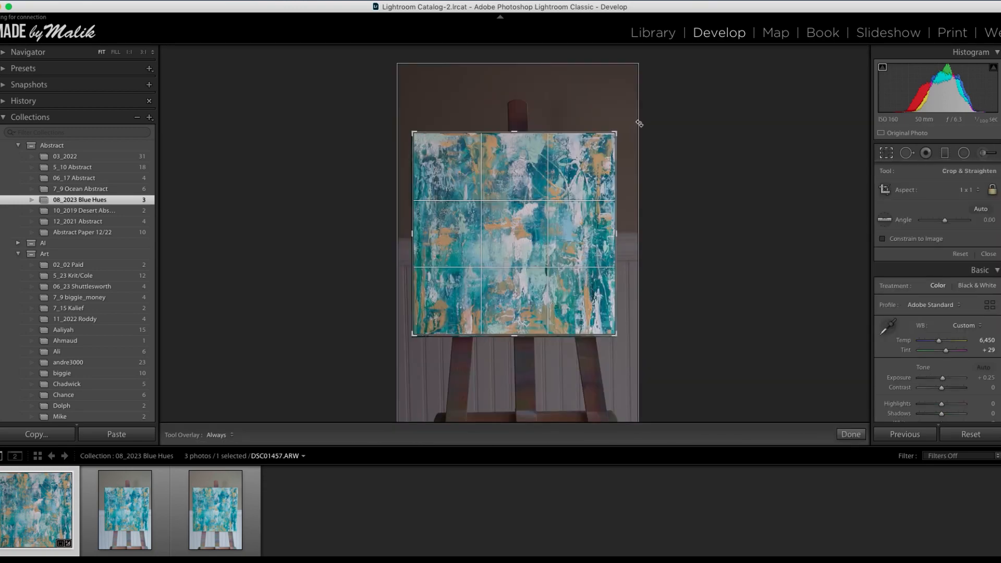
drag(616, 133, 619, 132)
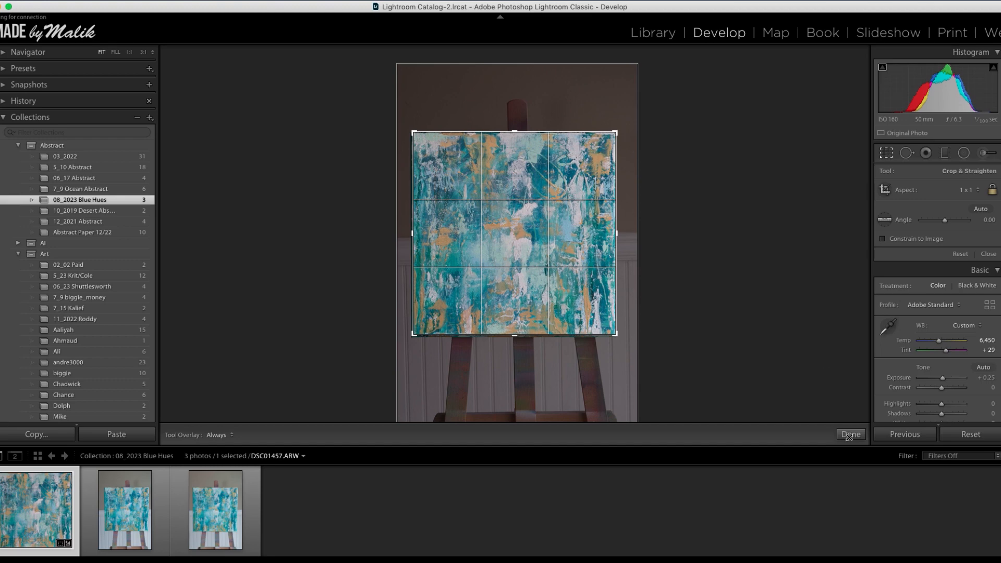
key(Return)
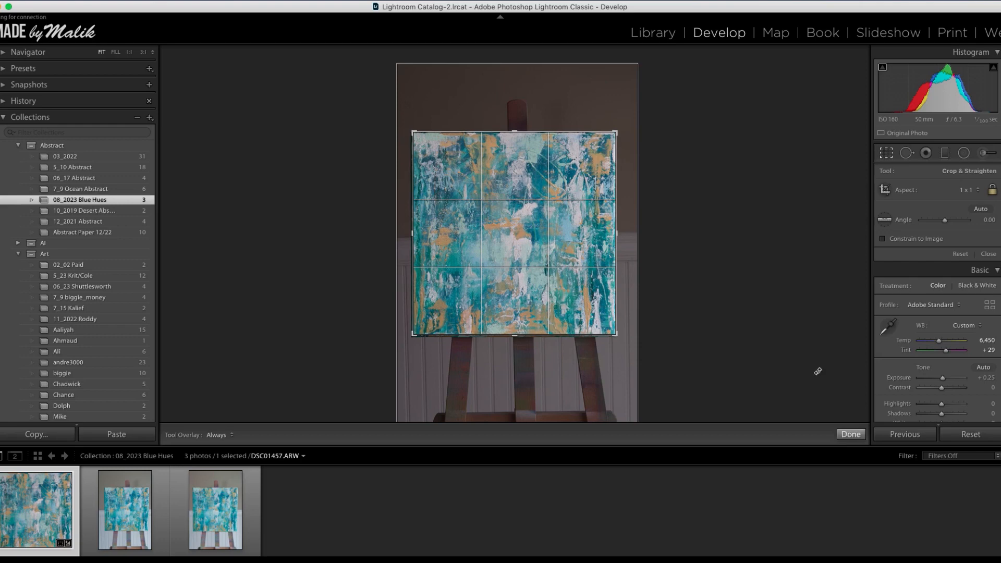
click(853, 434)
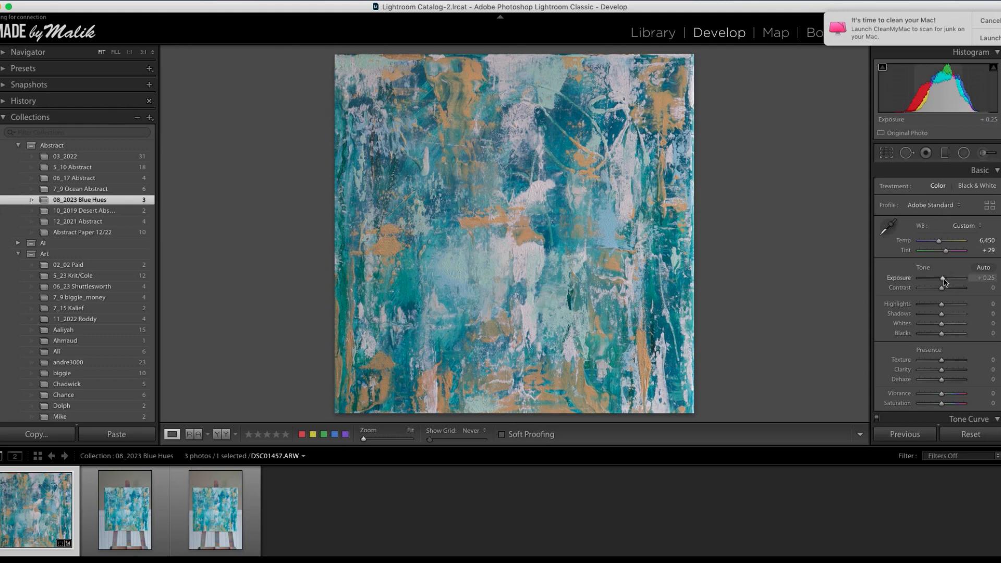
Step: Set the cropped photo's exposure to +0.50 and its contrast to +10
drag(944, 280, 945, 280)
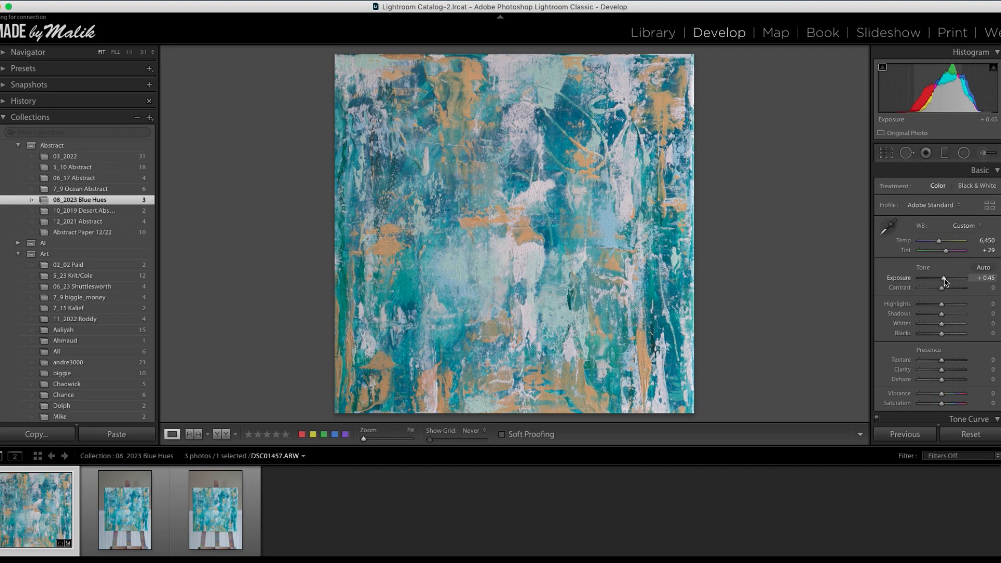
mouse_move(945, 281)
mouse_down()
mouse_move(963, 282)
mouse_move(946, 281)
mouse_up()
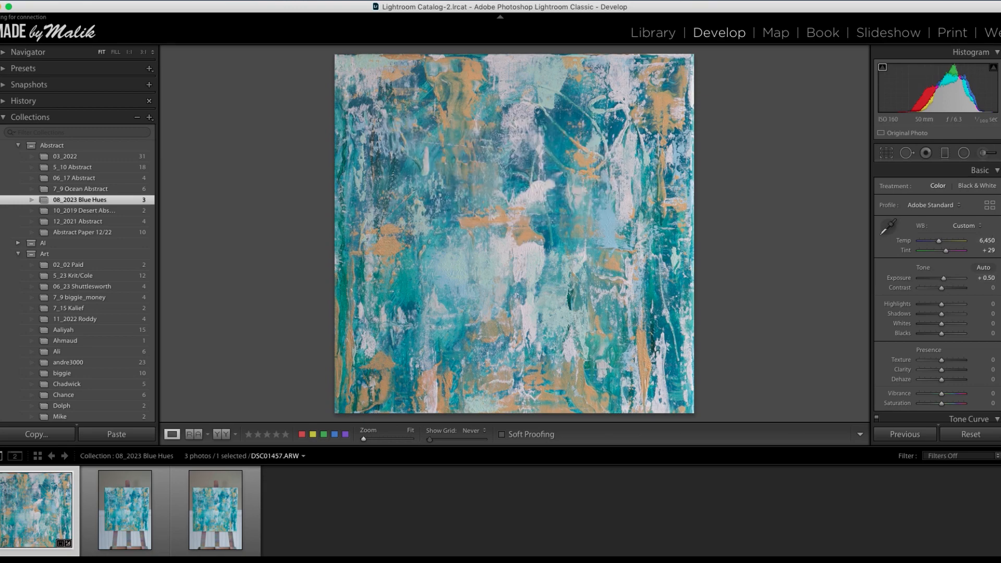
scroll(936, 292, down, 2)
drag(942, 261, 942, 265)
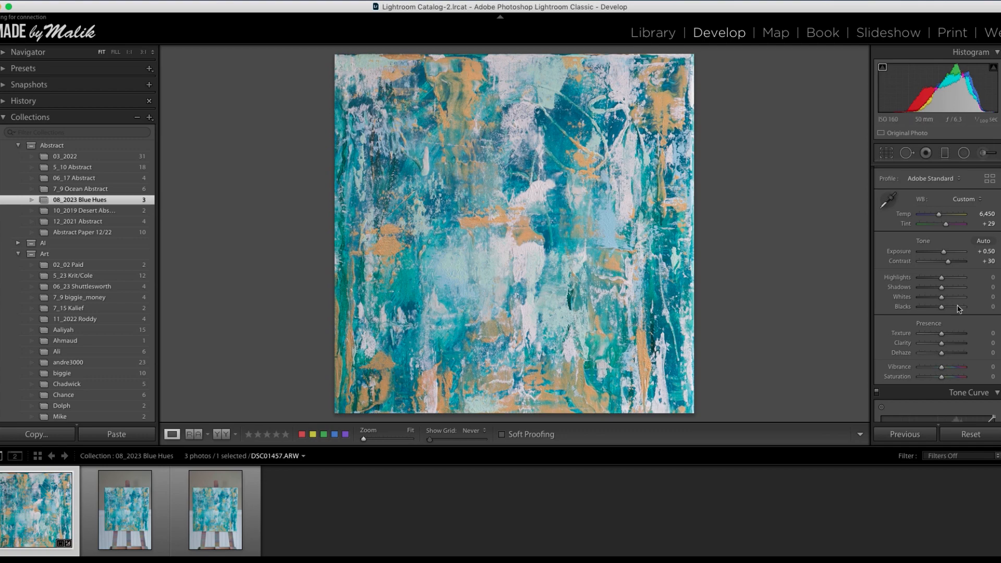
click(933, 262)
click(939, 262)
drag(938, 262, 945, 265)
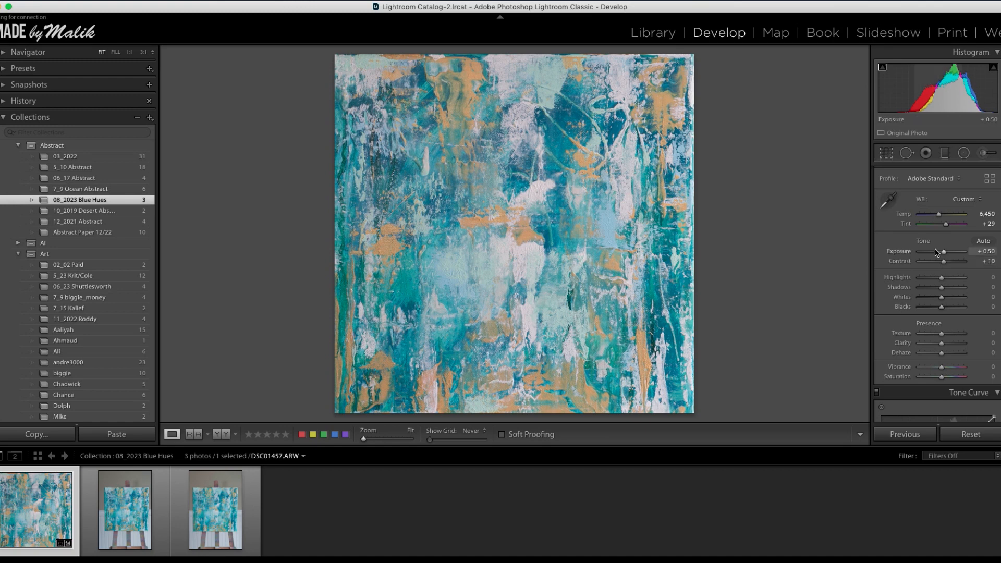
Step: Apply a graduated filter with an exposure of 0.44 across the painting from its left edge to its right edge
click(945, 153)
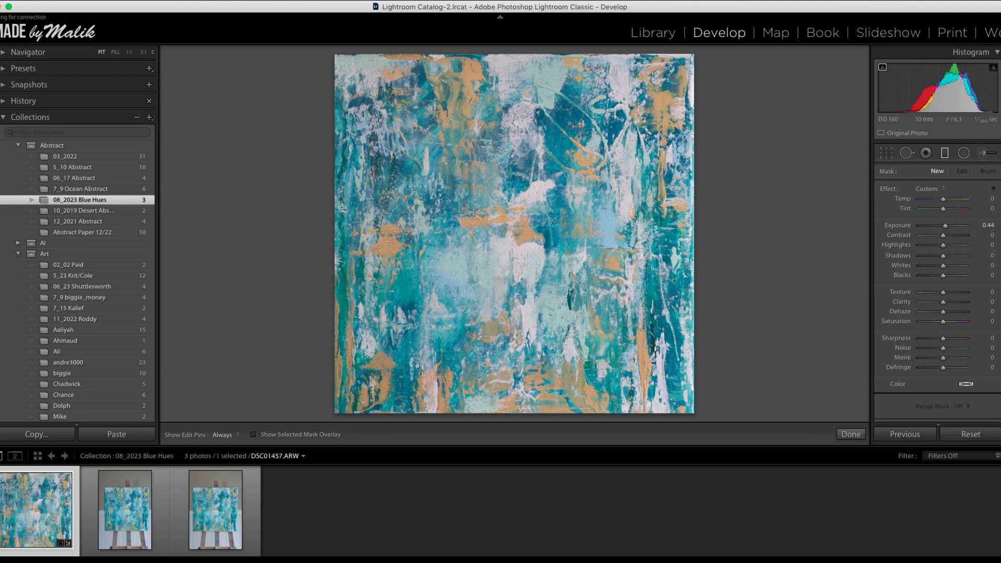
drag(342, 207, 692, 206)
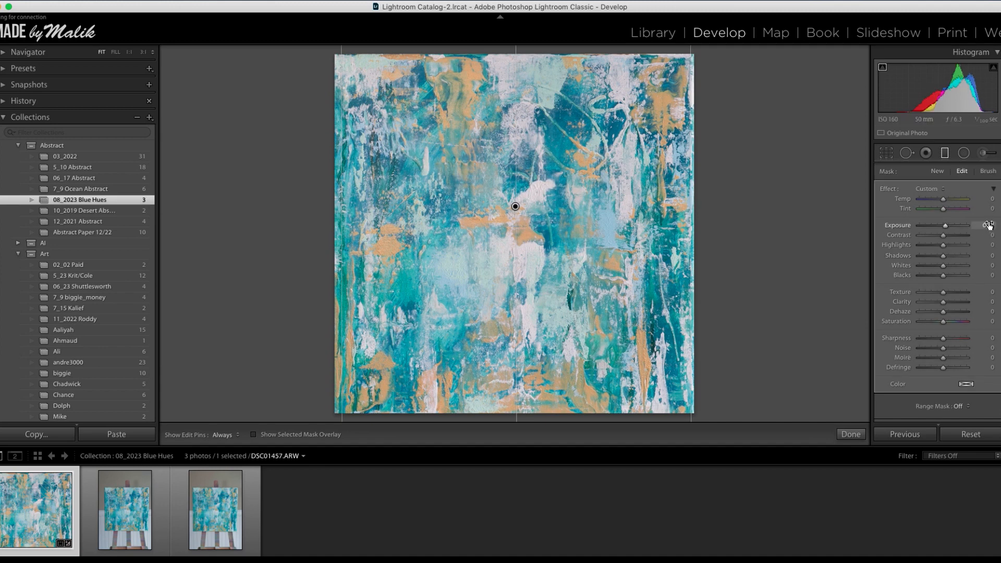
click(852, 434)
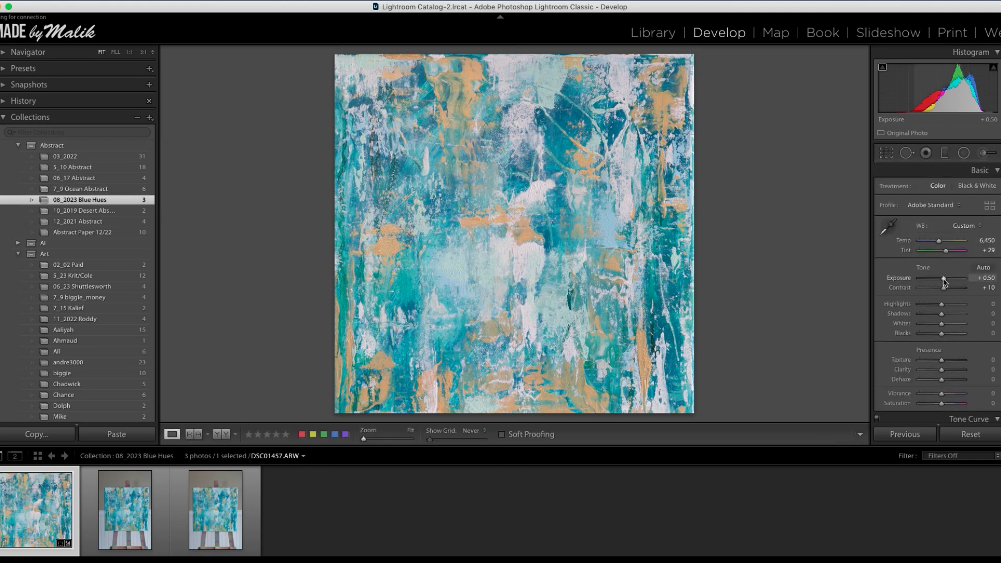
Step: Try an overall exposure of +0.40 and restore it to +0.50
drag(944, 279, 943, 278)
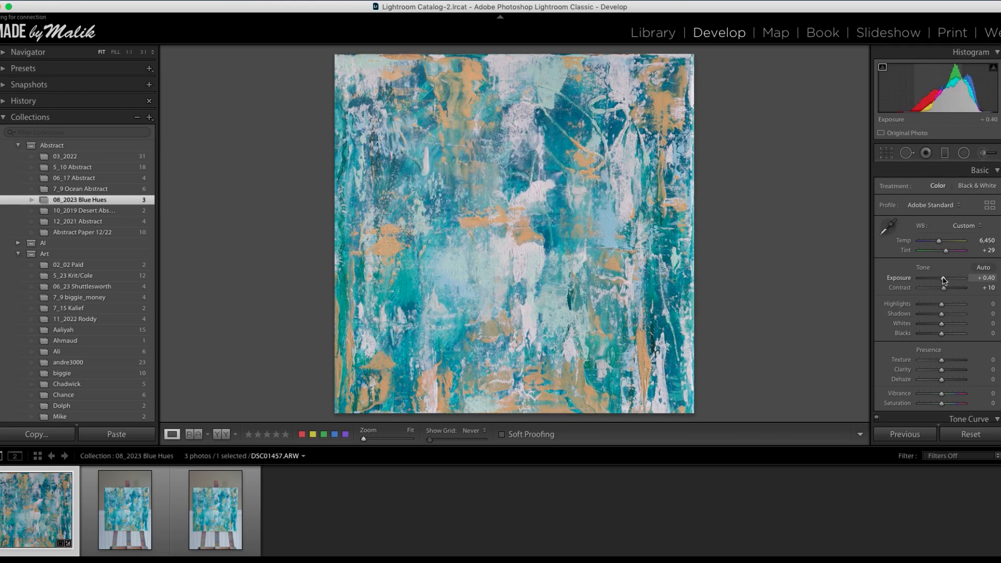
drag(945, 280, 945, 280)
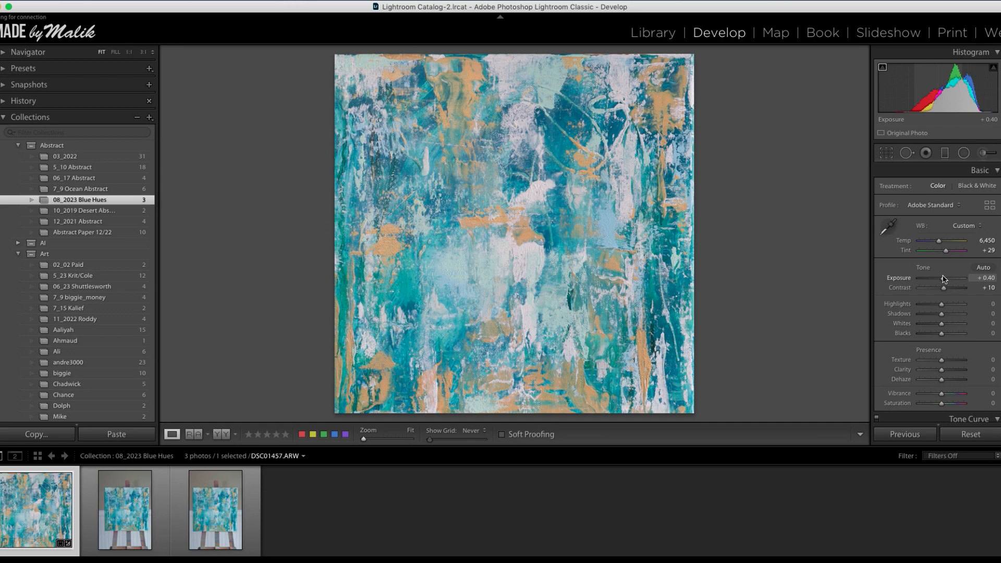
drag(945, 280, 945, 279)
scroll(944, 282, up, 1)
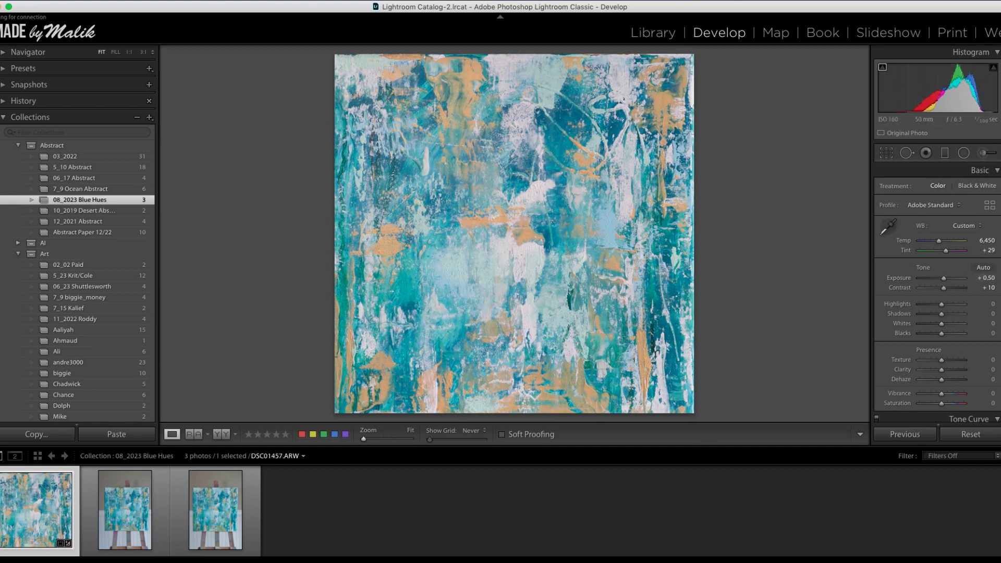
Step: Lower the blacks to -55, using the clipping preview for the final adjustment
scroll(936, 292, down, 2)
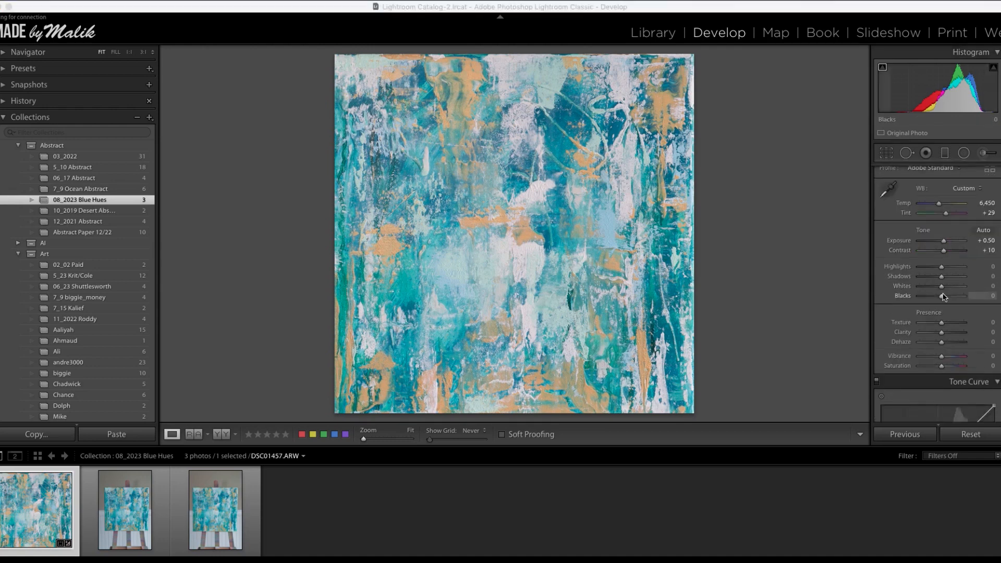
mouse_move(944, 297)
mouse_down()
mouse_move(926, 300)
mouse_move(936, 295)
mouse_up()
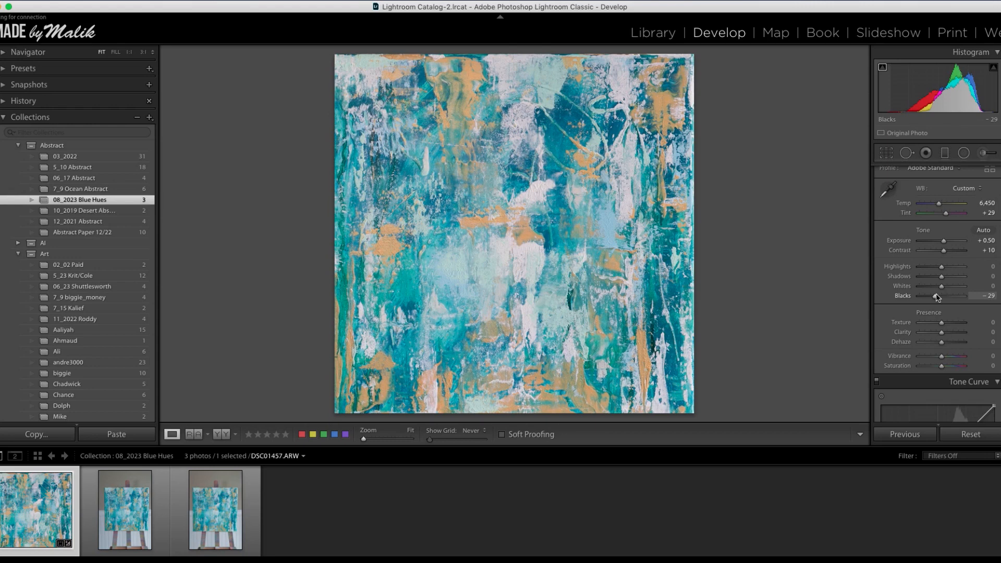
key(alt)
mouse_move(938, 297)
mouse_down()
mouse_move(920, 298)
mouse_move(932, 298)
mouse_up()
key(alt)
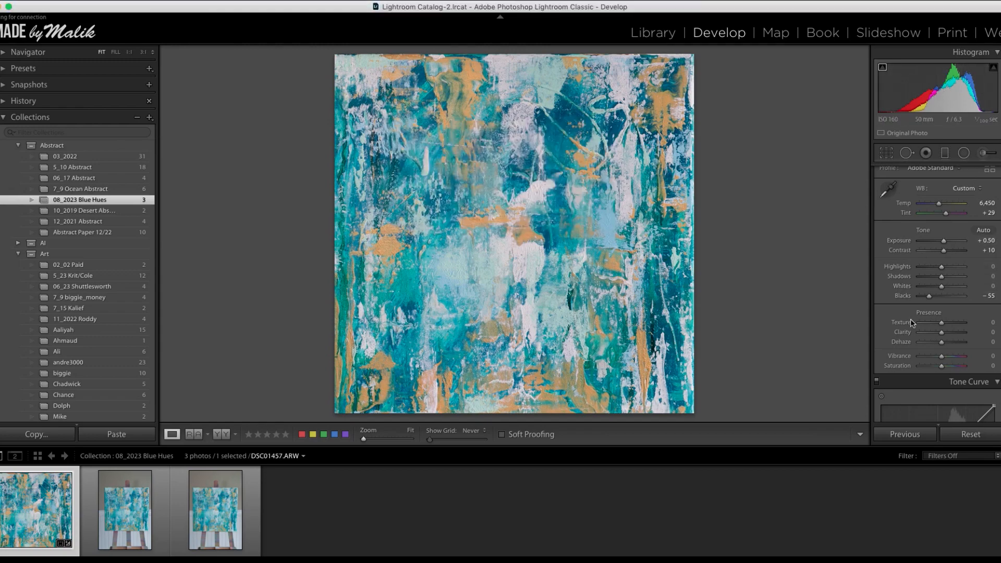
Step: Set the blacks to -15 and the whites to +15, using the clipping preview for the whites
key(alt)
key(alt)
drag(930, 297, 940, 301)
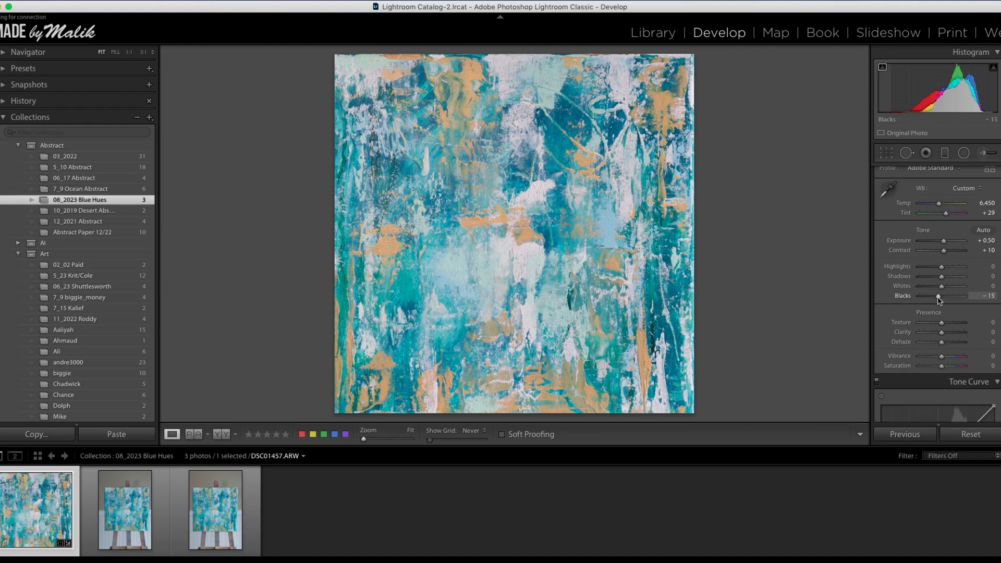
click(948, 287)
alt+click(948, 289)
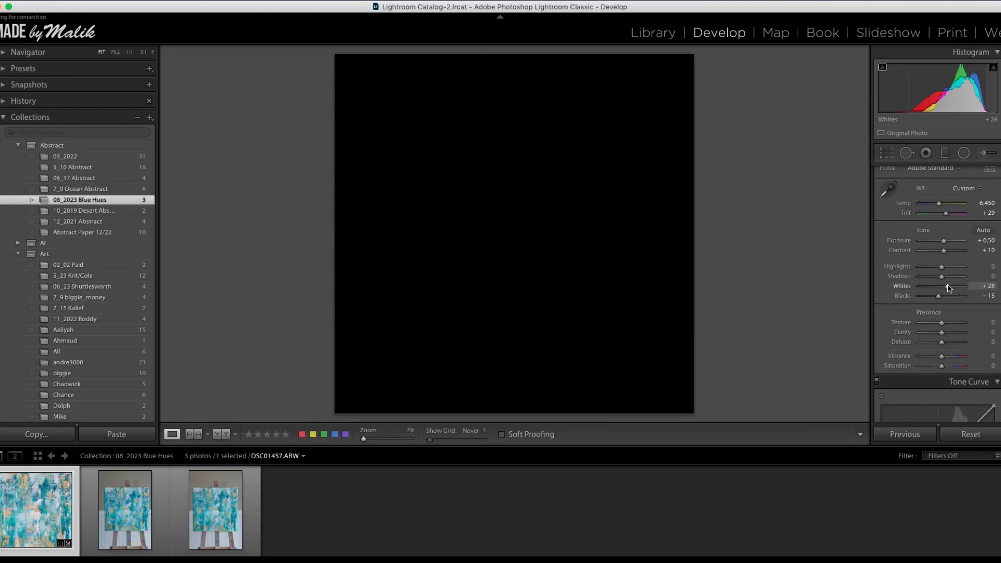
mouse_move(948, 289)
mouse_down()
mouse_move(957, 288)
mouse_move(947, 290)
mouse_up()
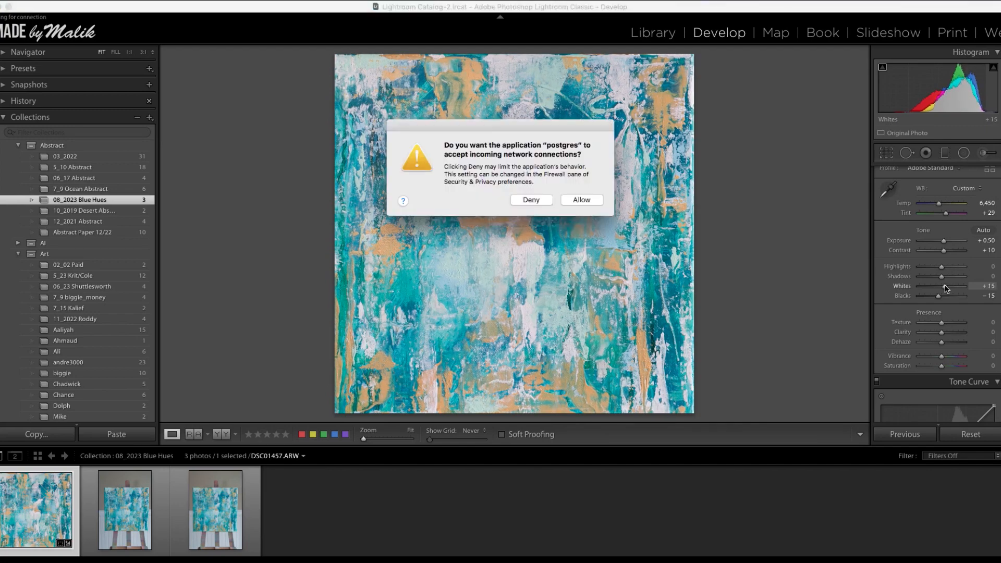
Step: Try the shadows at -28, using the clipping preview, and the highlights at +30
key(alt)
mouse_move(935, 282)
mouse_down()
mouse_move(921, 282)
mouse_move(932, 280)
mouse_up()
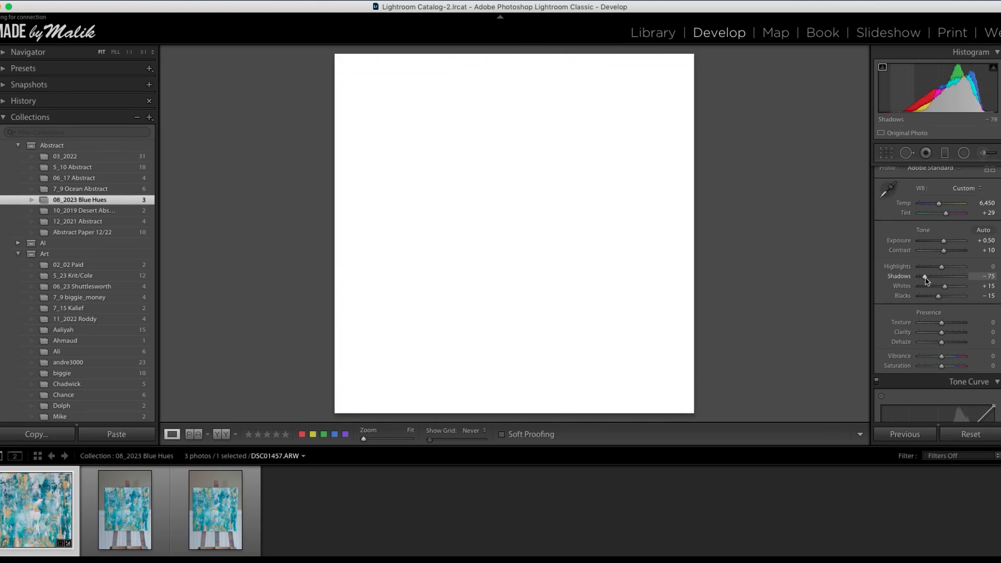
drag(933, 280, 936, 276)
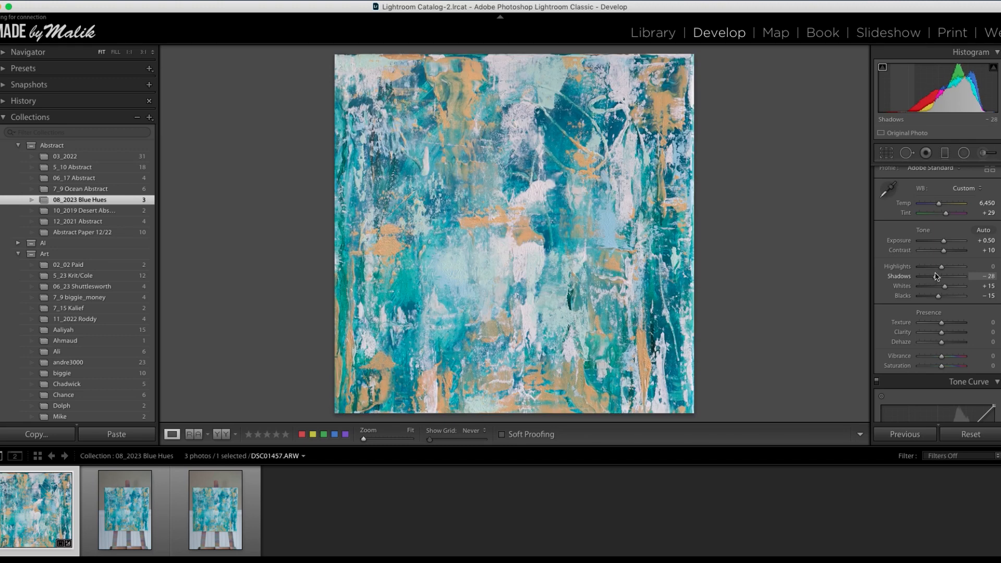
drag(941, 267, 950, 271)
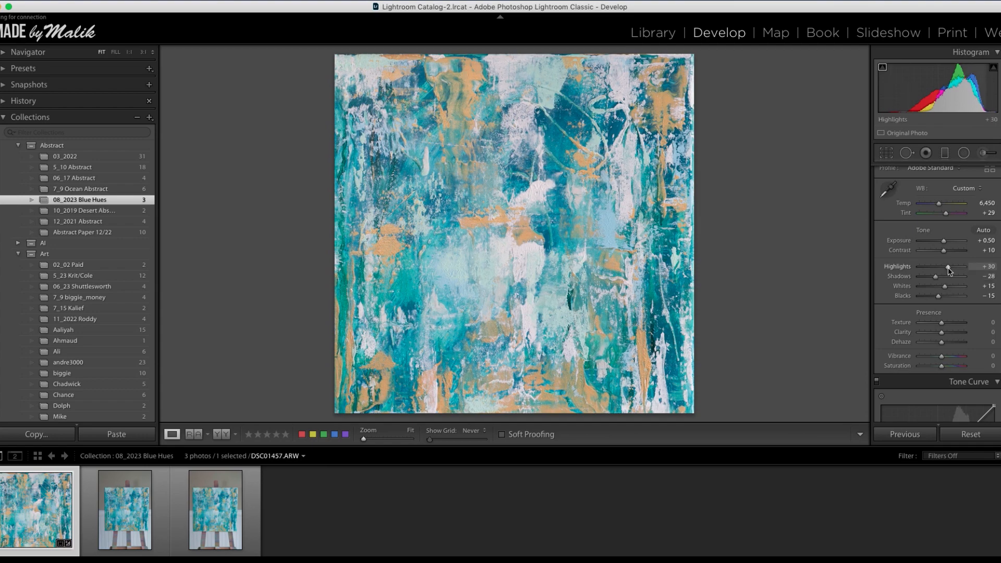
Step: Compare the before and after versions side by side, including a magnified look at the paint detail
click(221, 434)
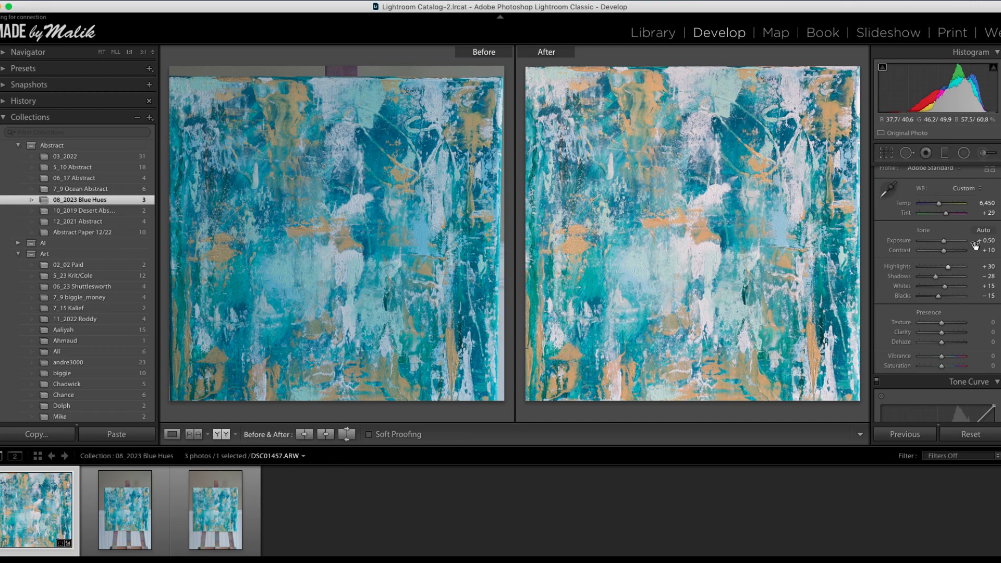
key(z)
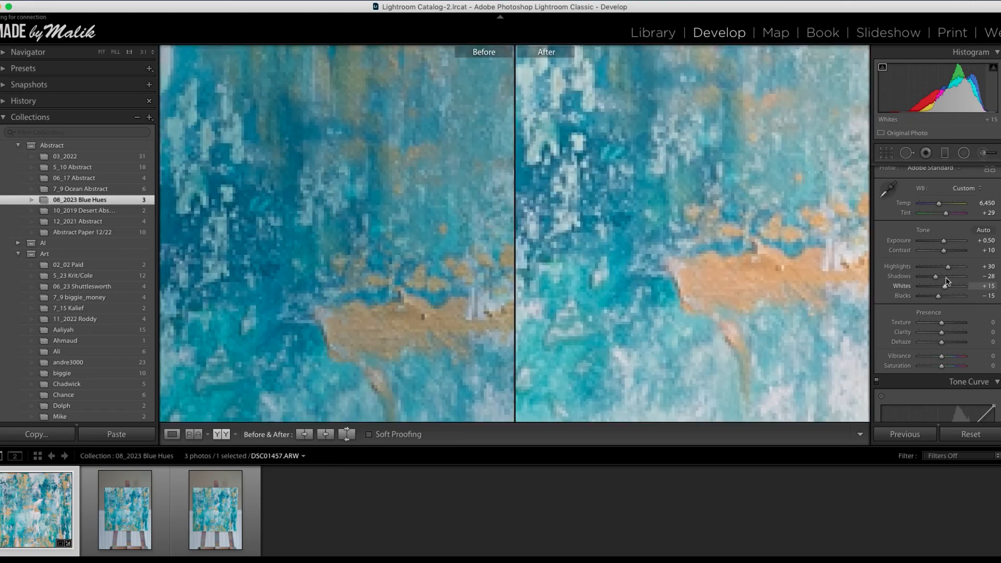
click(741, 219)
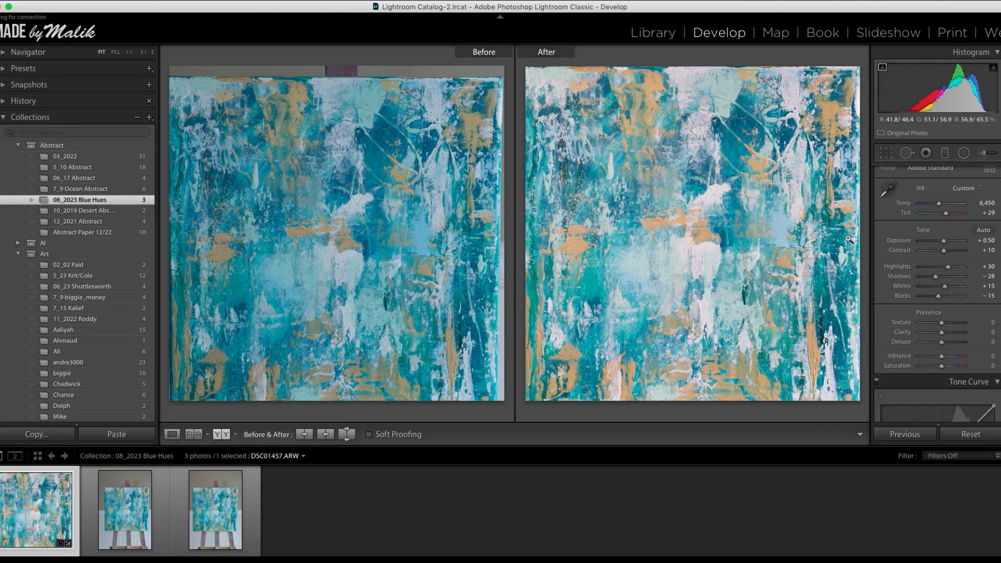
Step: Reset the highlights and shadows to 0 and set the contrast to +15
double_click(950, 269)
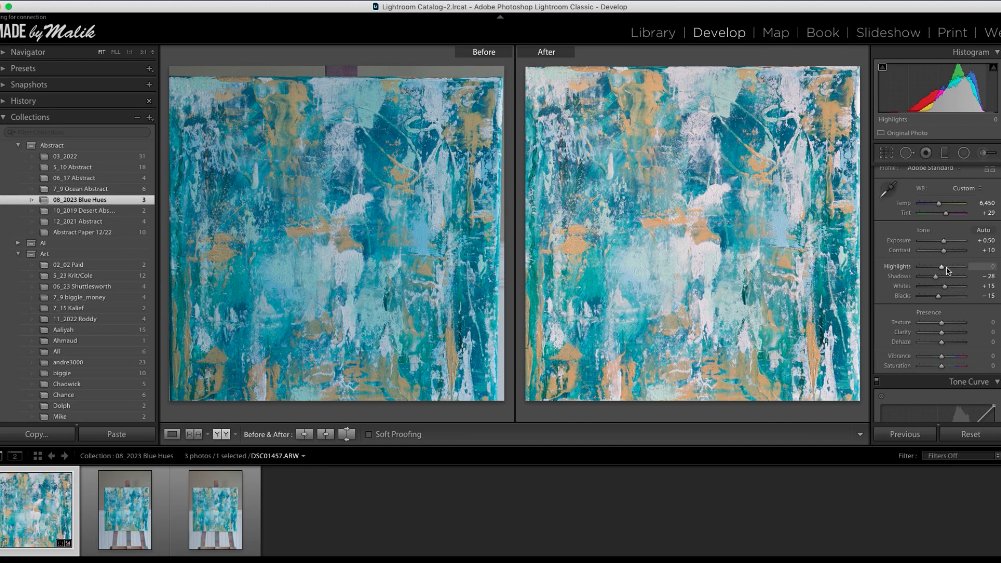
double_click(936, 277)
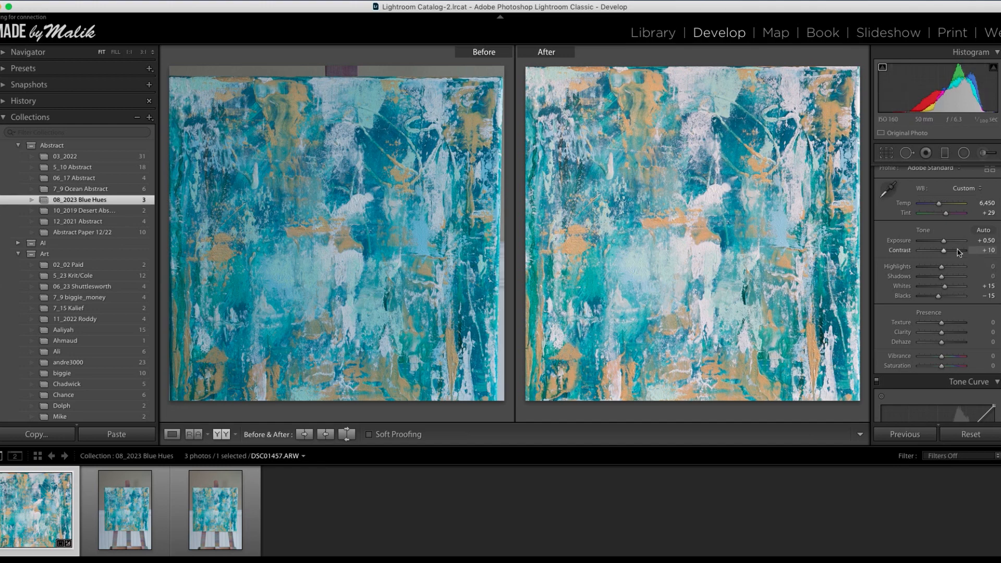
double_click(945, 254)
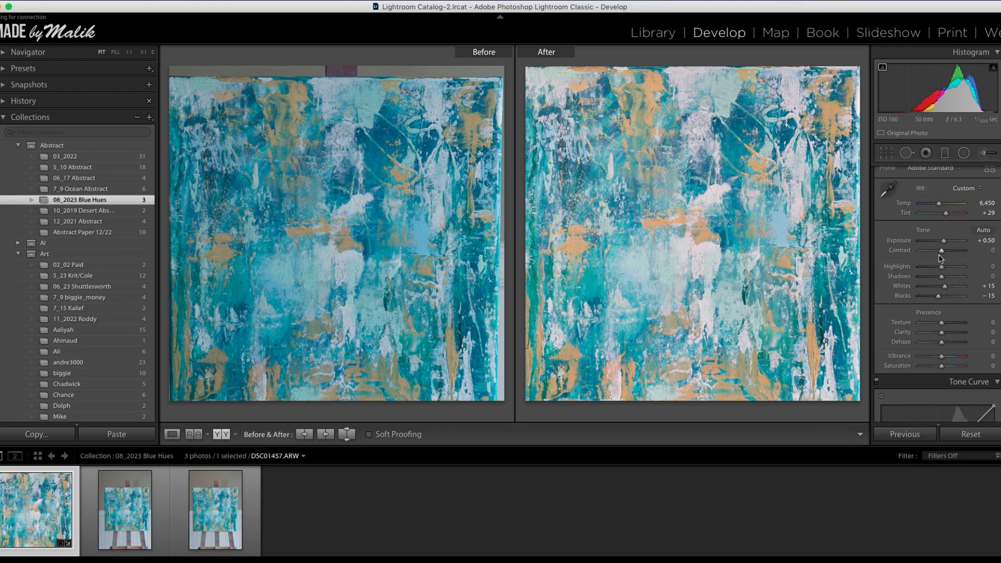
drag(942, 252, 947, 254)
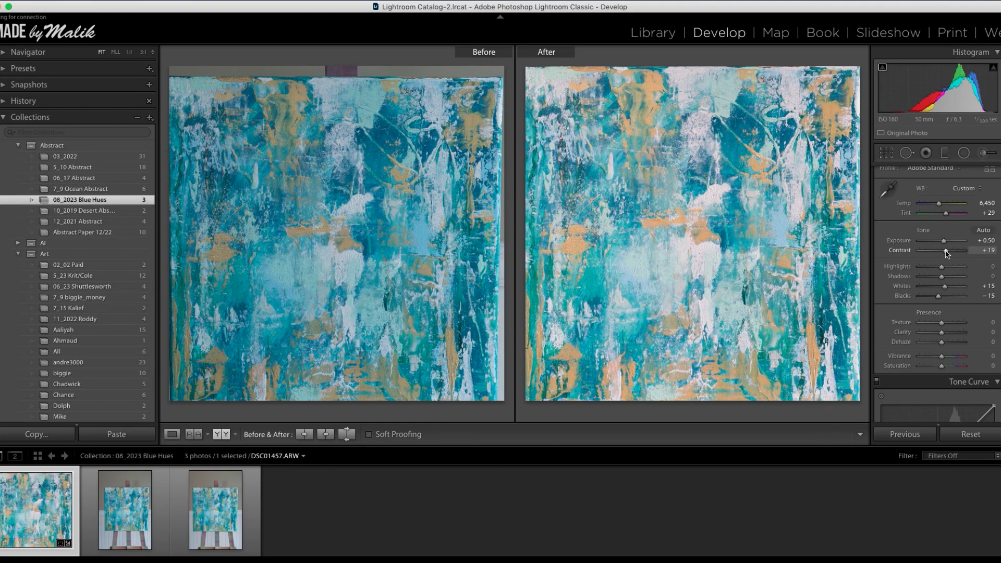
drag(947, 254, 946, 254)
Step: Try texture values of +30, +50 and -50 on magnified canvas detail and reset the texture to 0
scroll(931, 320, down, 1)
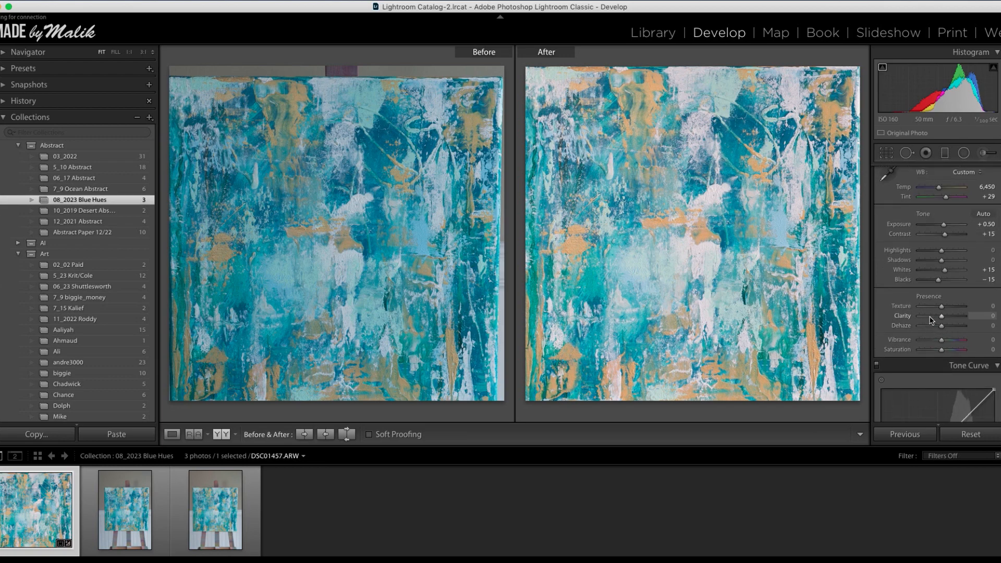
mouse_move(941, 307)
mouse_down()
mouse_move(959, 307)
mouse_move(949, 308)
mouse_up()
click(781, 259)
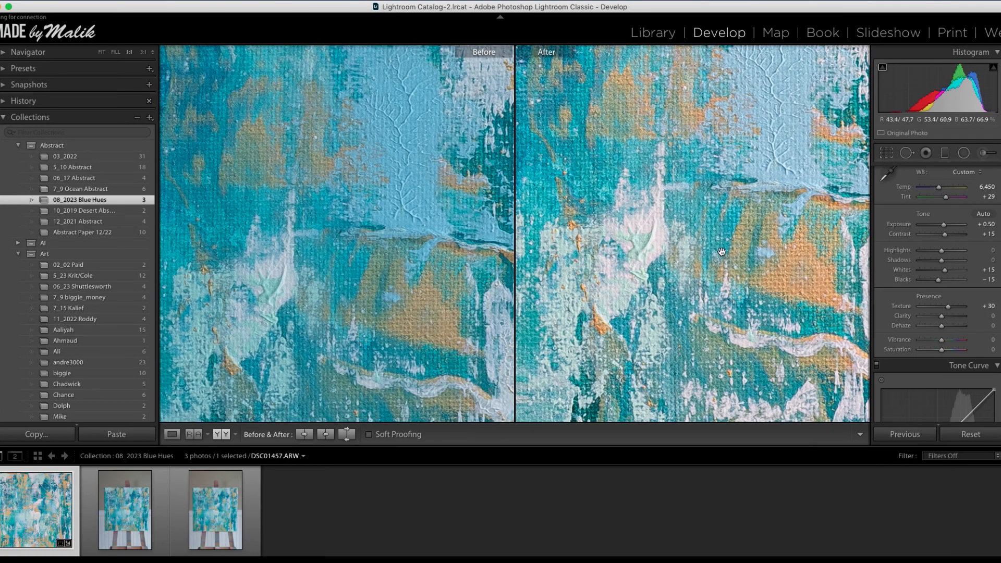
double_click(948, 307)
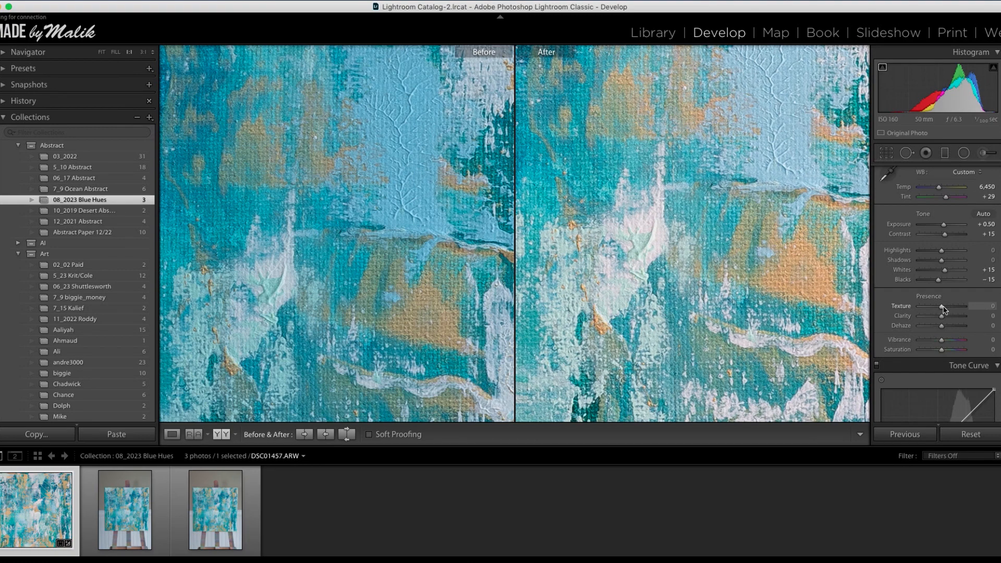
drag(947, 309, 954, 310)
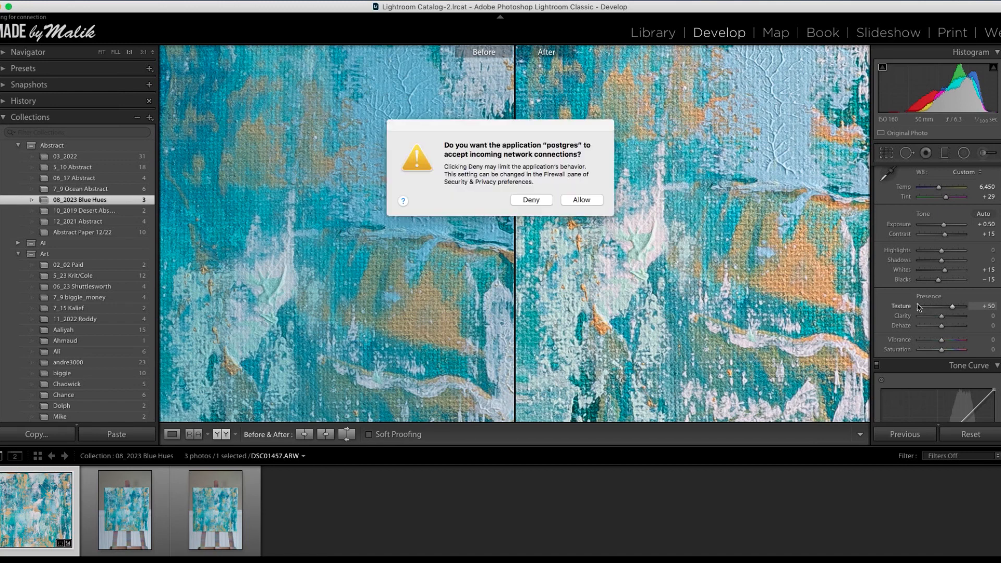
drag(948, 310, 931, 310)
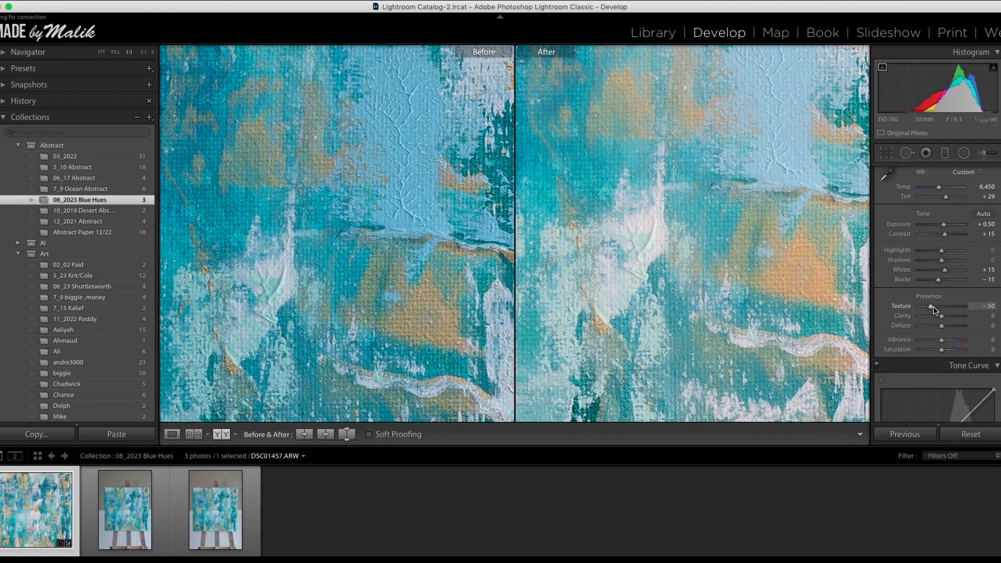
double_click(933, 308)
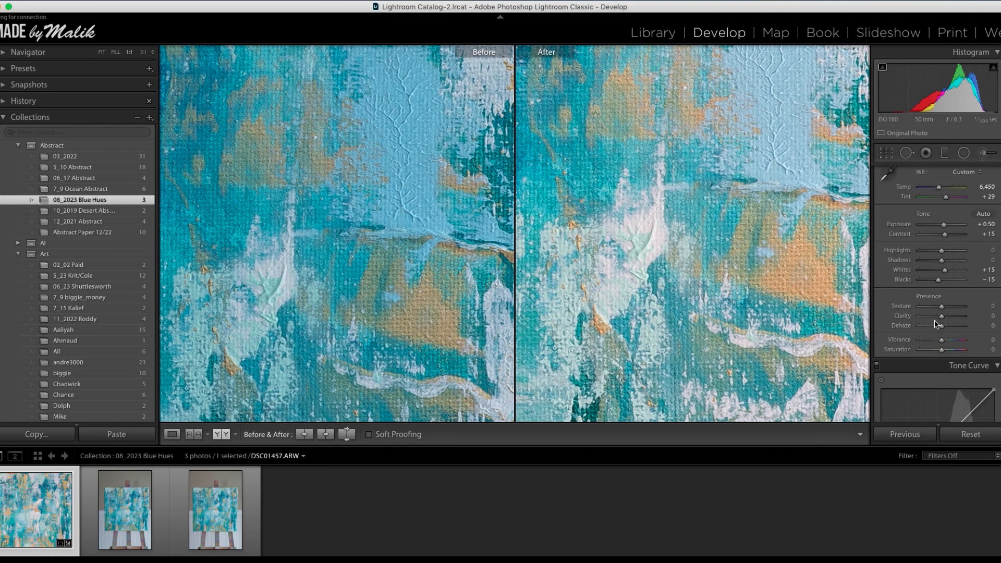
Step: Try clarity values of -40 and -68 on the painting and reset the clarity to 0
drag(942, 316, 934, 316)
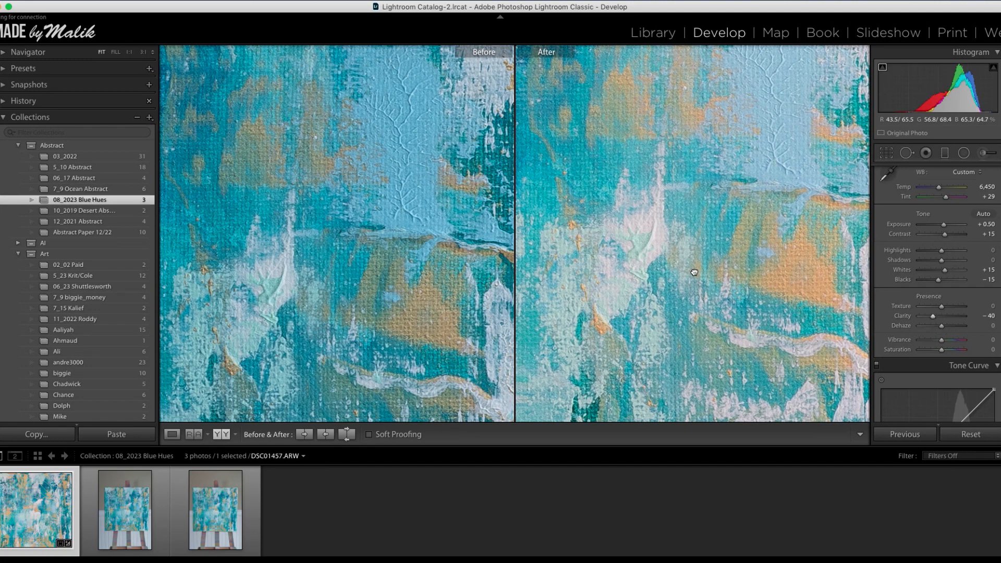
click(758, 264)
mouse_move(934, 316)
mouse_down()
mouse_move(946, 317)
mouse_move(927, 317)
mouse_up()
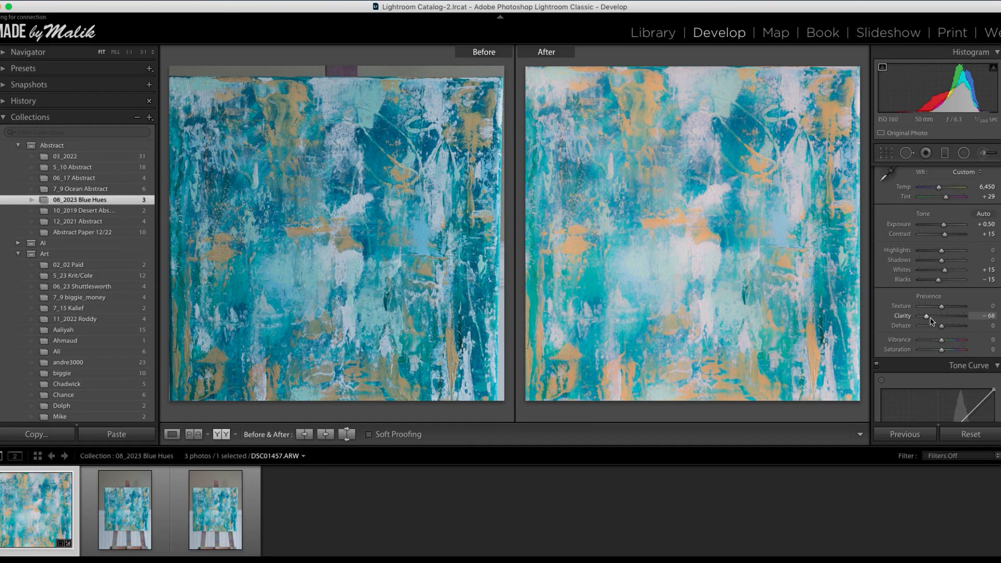
double_click(931, 319)
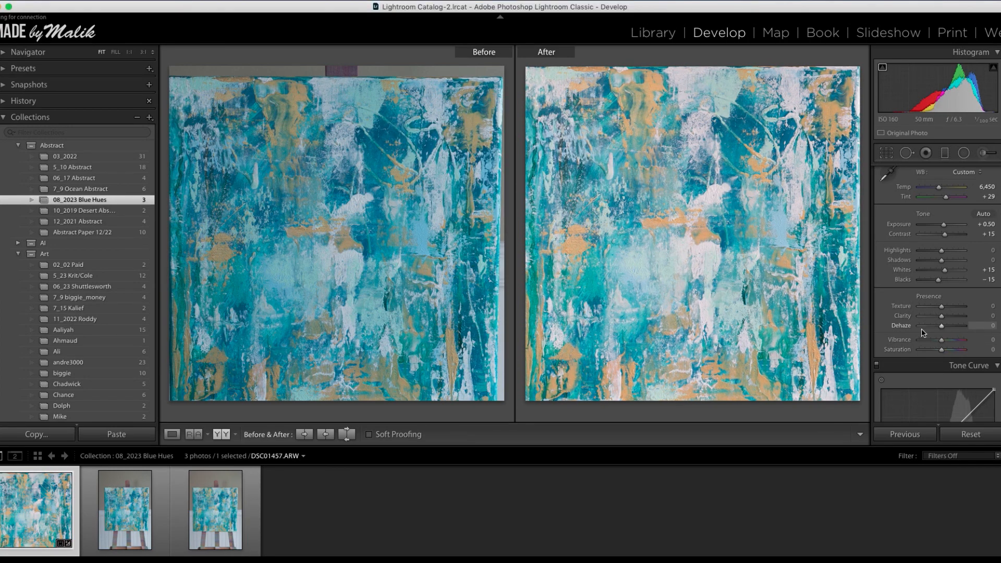
Step: Try strong dehaze values in both directions, including -44 and -30, and reset the dehaze to 0
drag(938, 330, 959, 330)
mouse_move(957, 329)
mouse_down()
mouse_move(924, 329)
mouse_move(952, 328)
mouse_up()
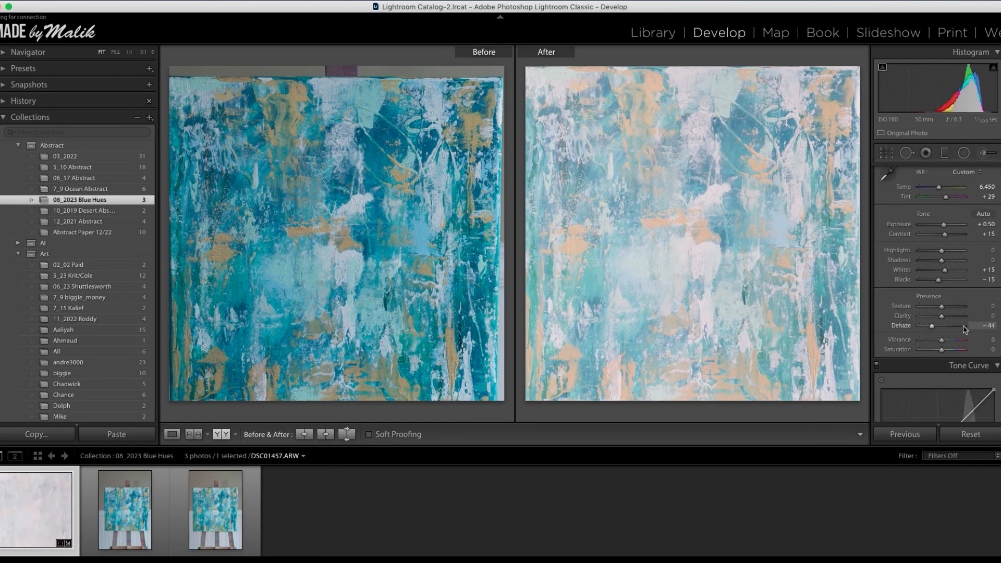
drag(937, 329, 947, 331)
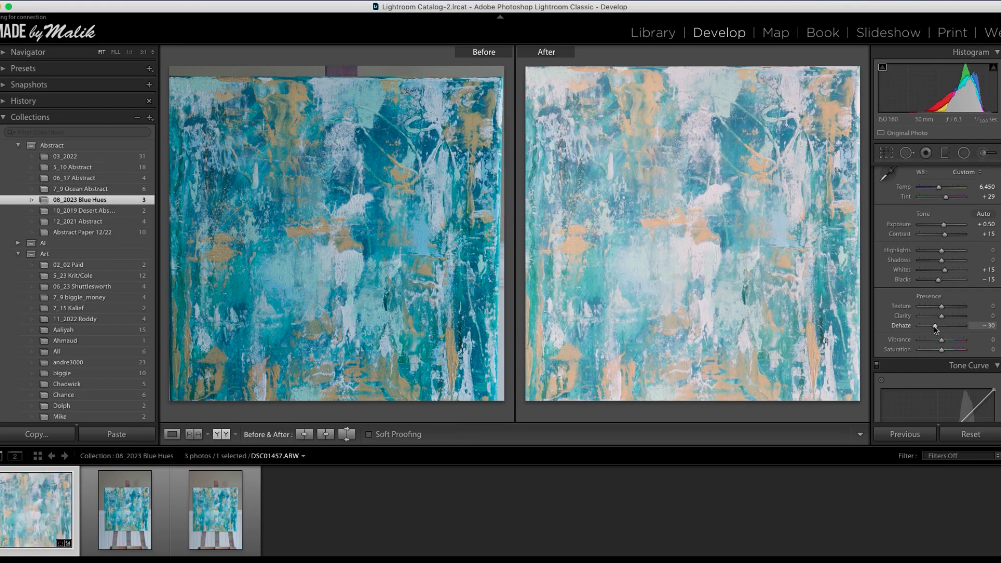
double_click(937, 326)
Step: Set the vibrance to +5 and the saturation to +10
click(990, 341)
text(5)
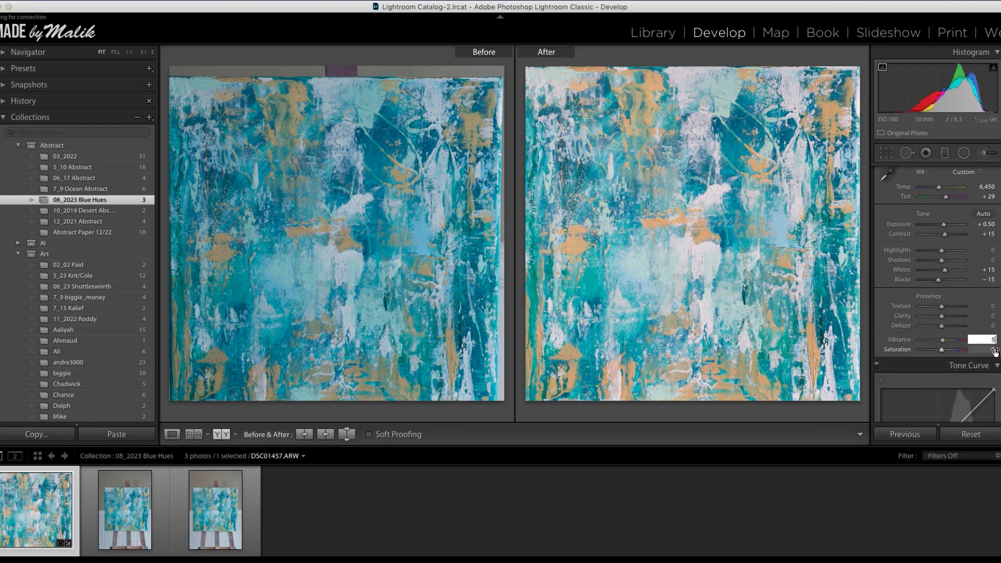
click(993, 350)
text(5)
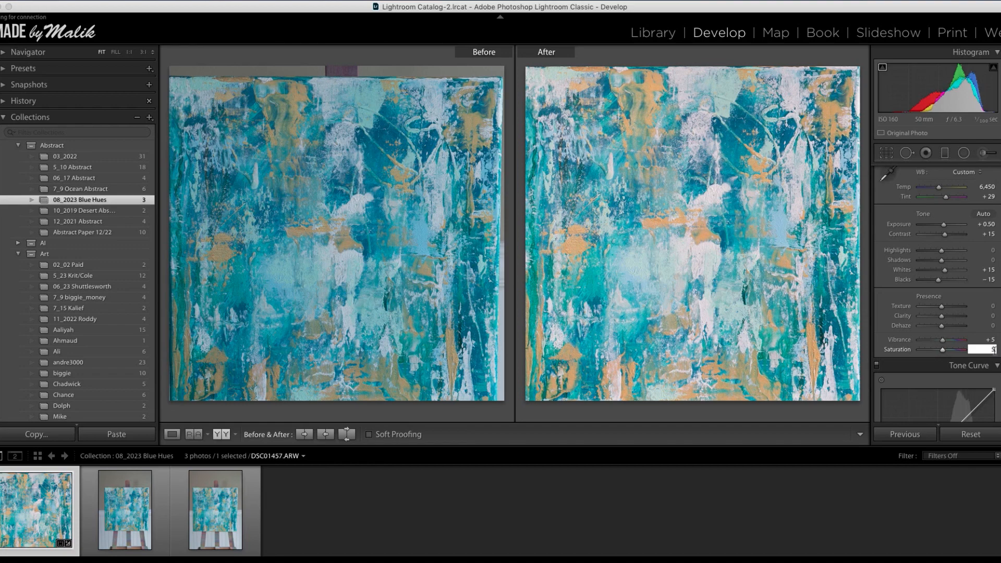
key(Return)
click(991, 349)
text(10)
click(985, 340)
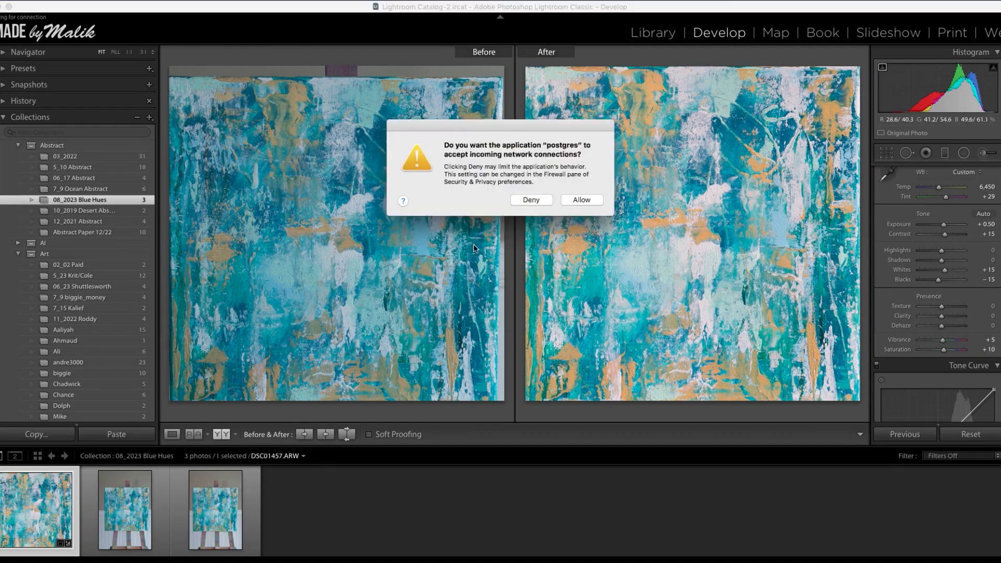
Step: In single-photo view, shape a gentle RGB tone S-curve with points at about 24/22 % in the shadows and 75/77 % in the highlights
click(173, 435)
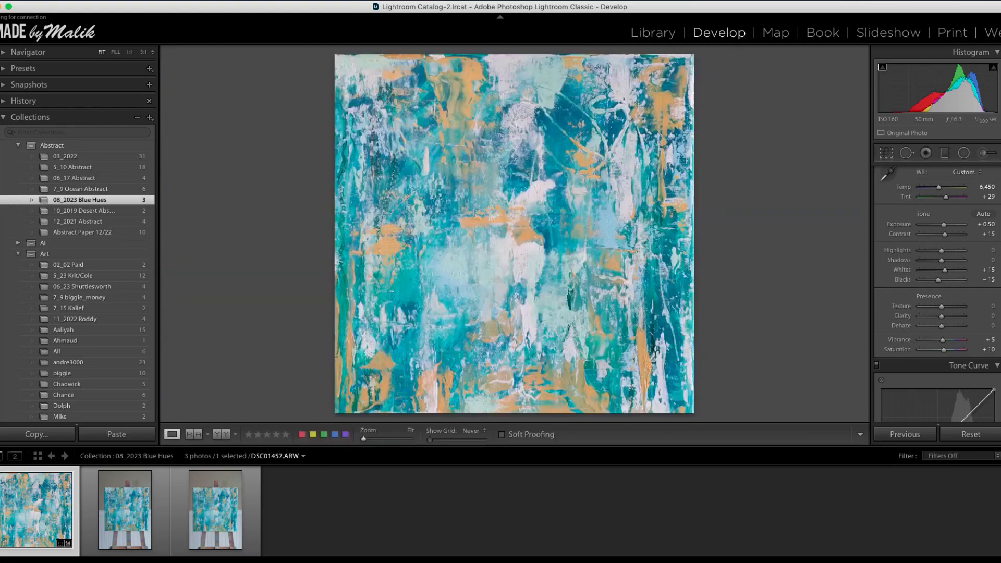
scroll(938, 294, down, 8)
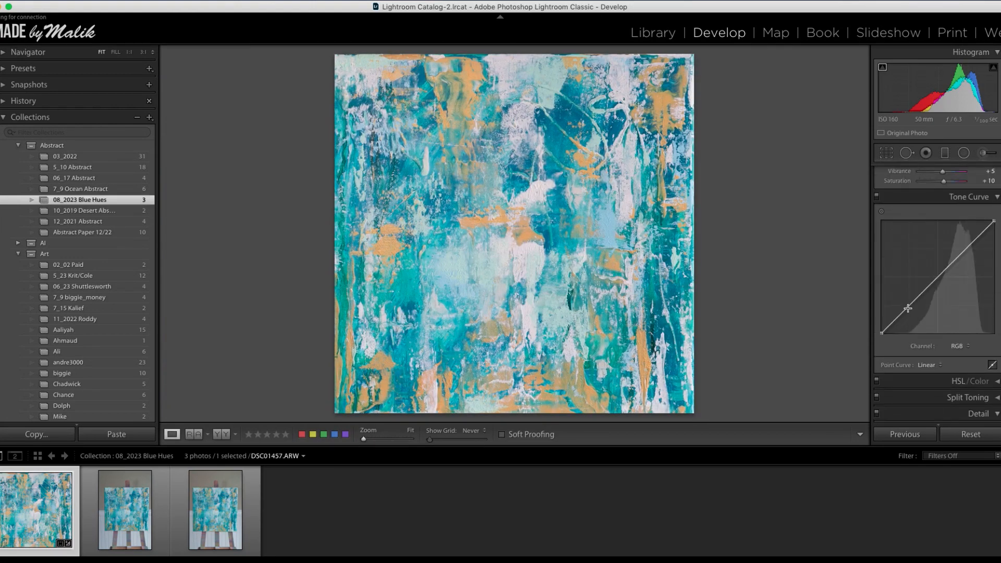
click(908, 309)
drag(908, 308, 908, 311)
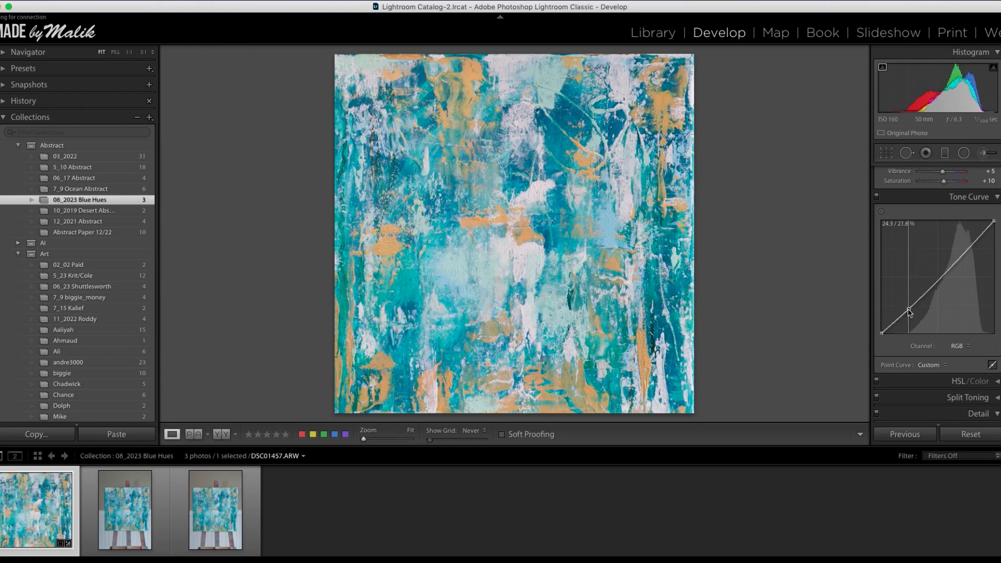
click(967, 251)
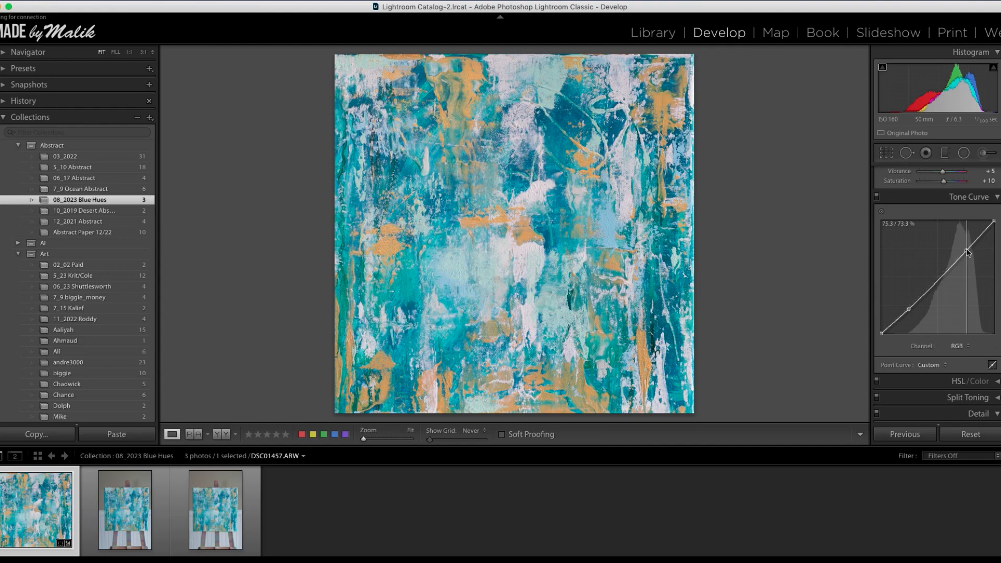
drag(968, 253, 967, 247)
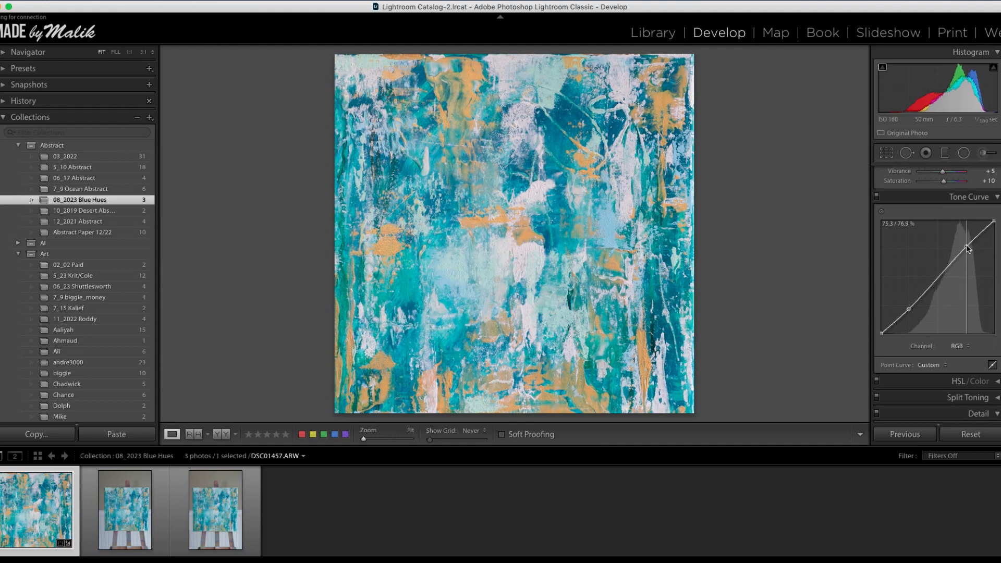
Step: Compare the painting with the tone curve on and off, and leave the tone curve adjustment disabled
click(877, 196)
click(877, 197)
click(877, 197)
click(877, 197)
click(876, 197)
click(877, 197)
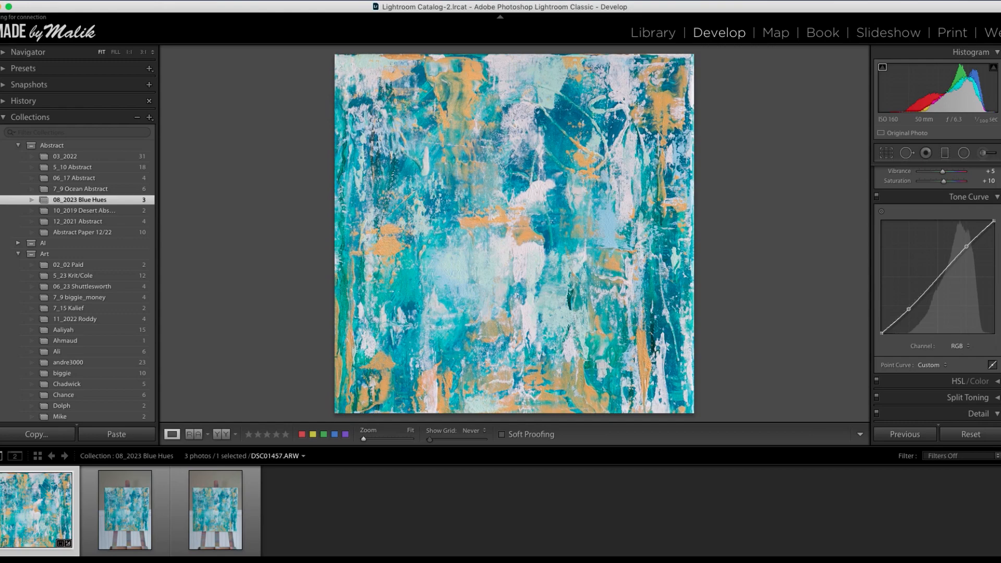
scroll(937, 294, down, 3)
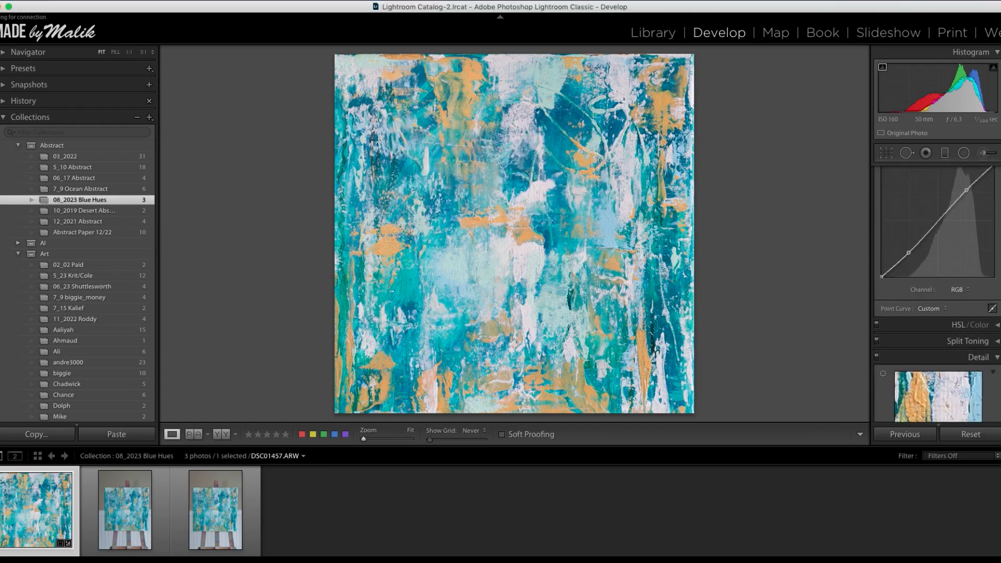
scroll(937, 295, up, 1)
click(878, 173)
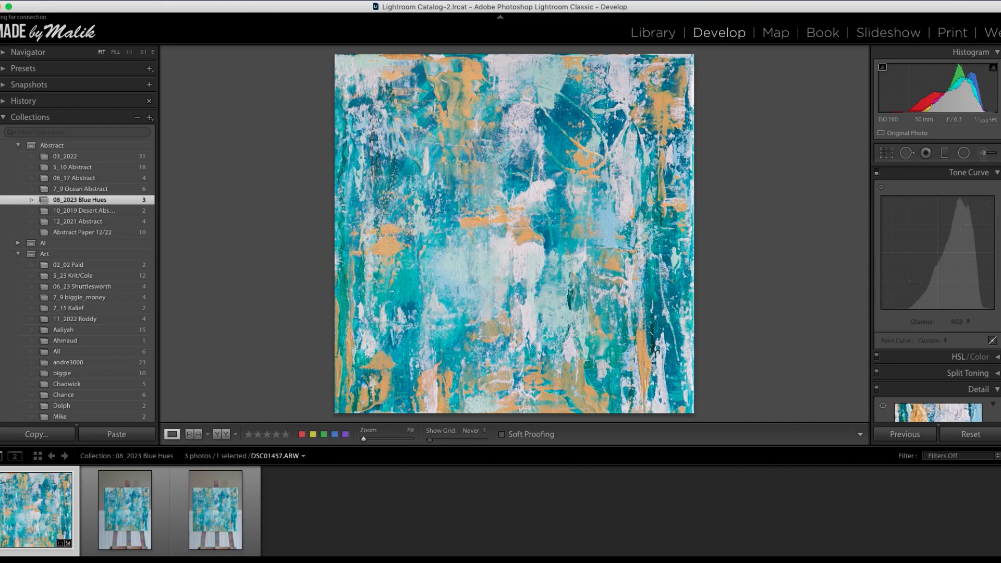
Step: Expand the lens corrections and compare the painting with them switched off and on
scroll(937, 295, down, 1)
scroll(937, 295, down, 1)
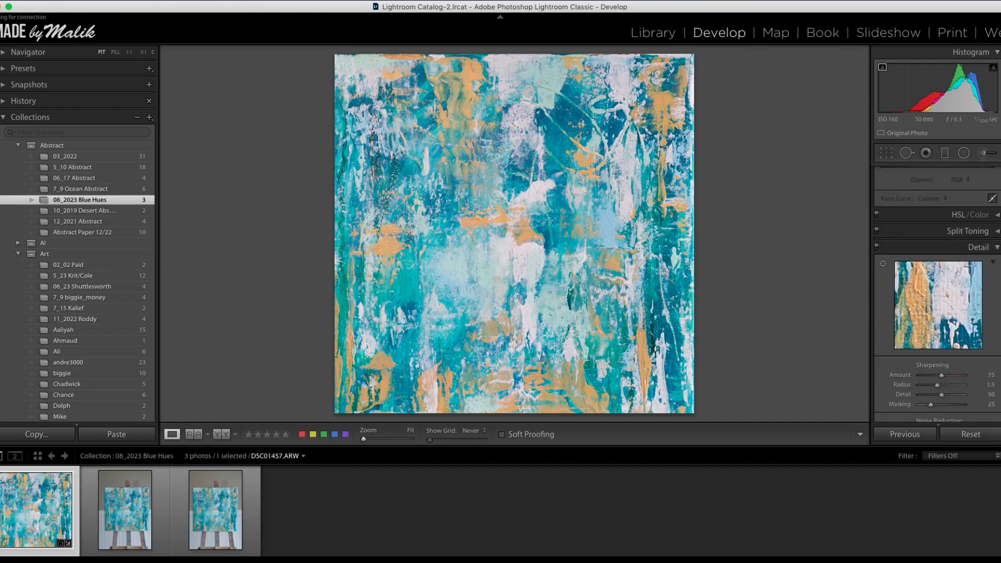
click(995, 248)
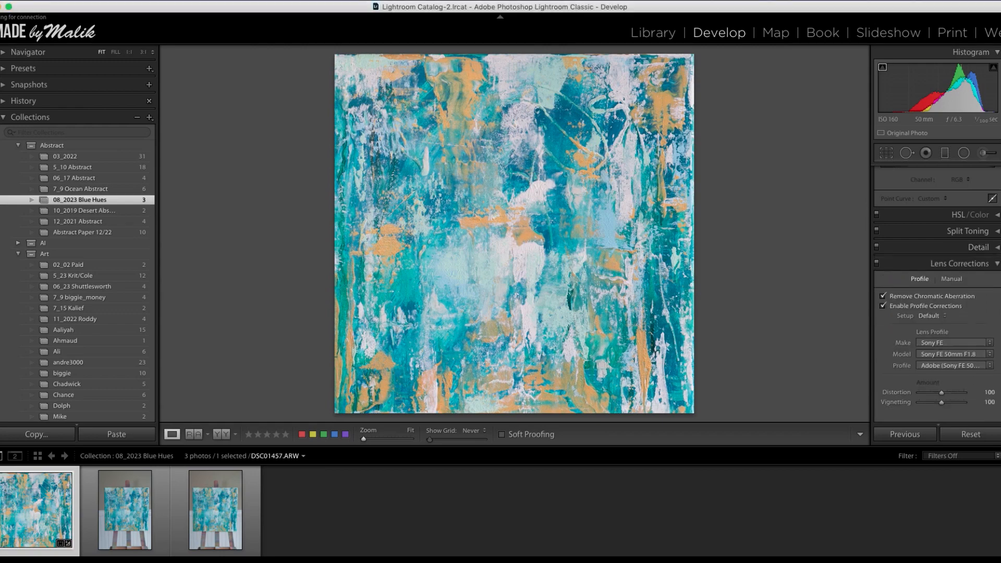
scroll(938, 292, down, 3)
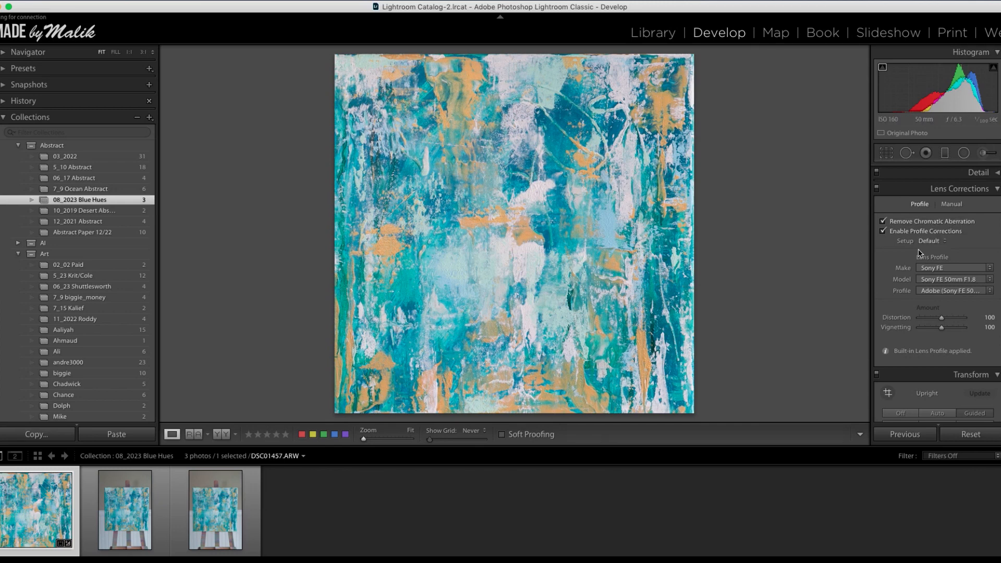
click(876, 188)
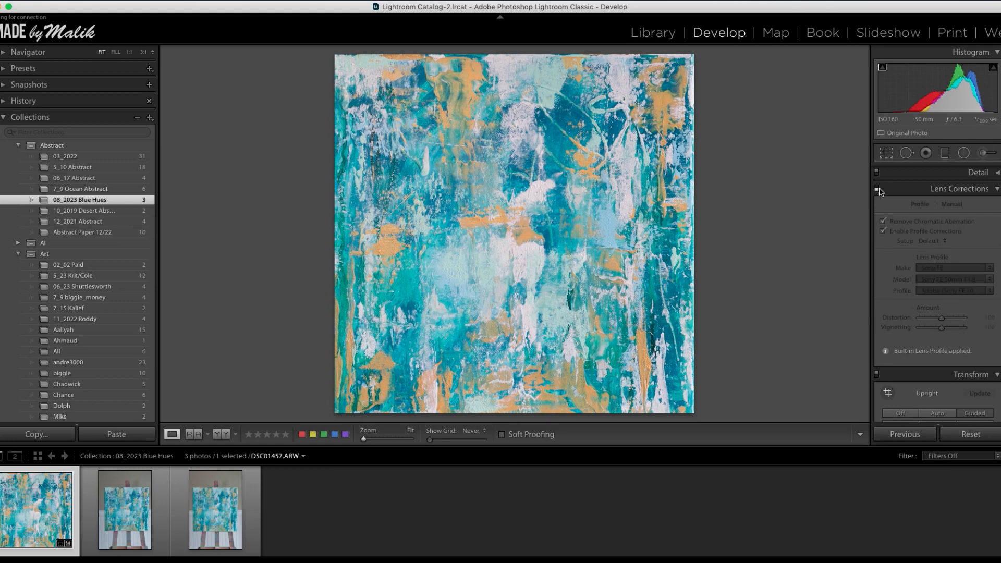
click(878, 188)
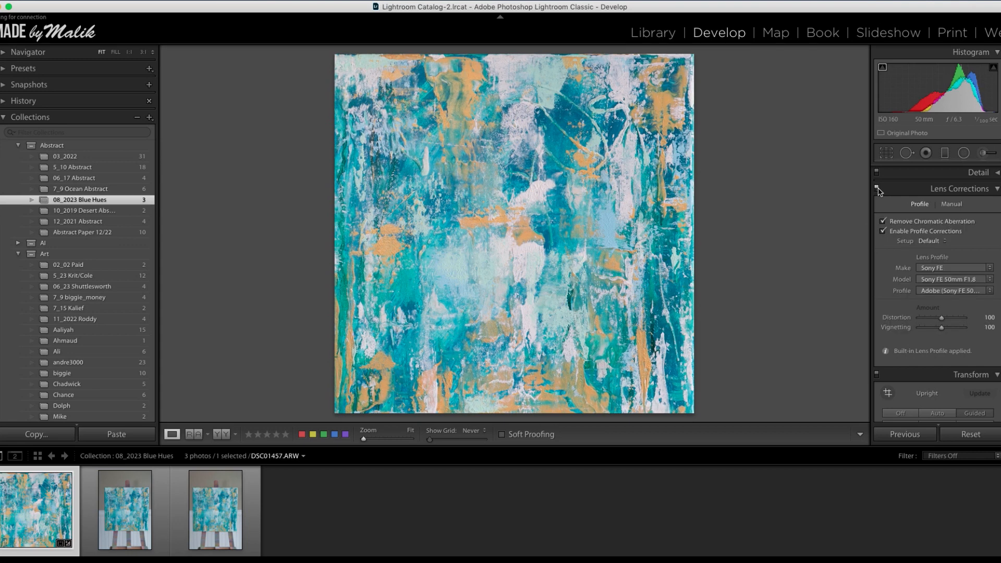
click(878, 189)
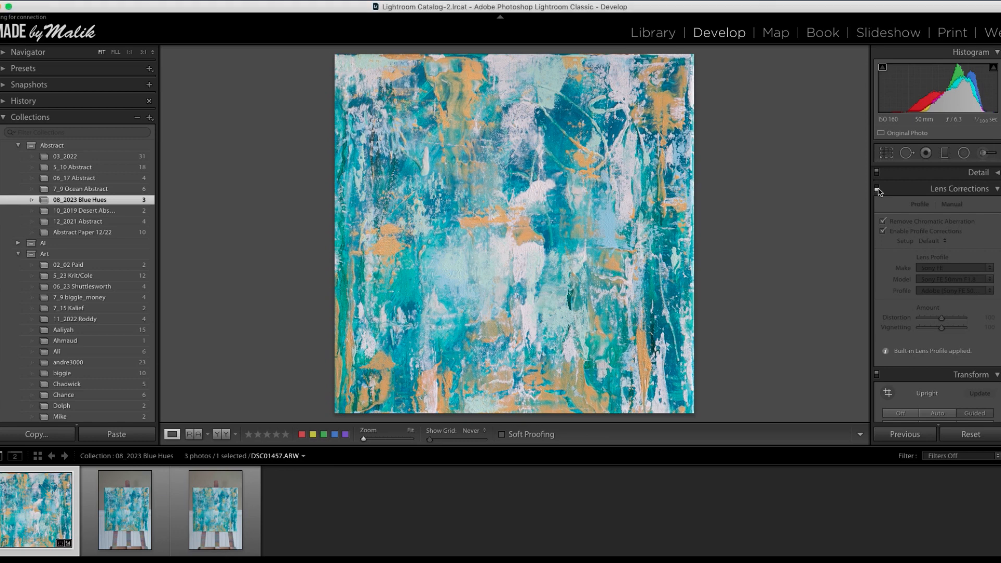
click(877, 189)
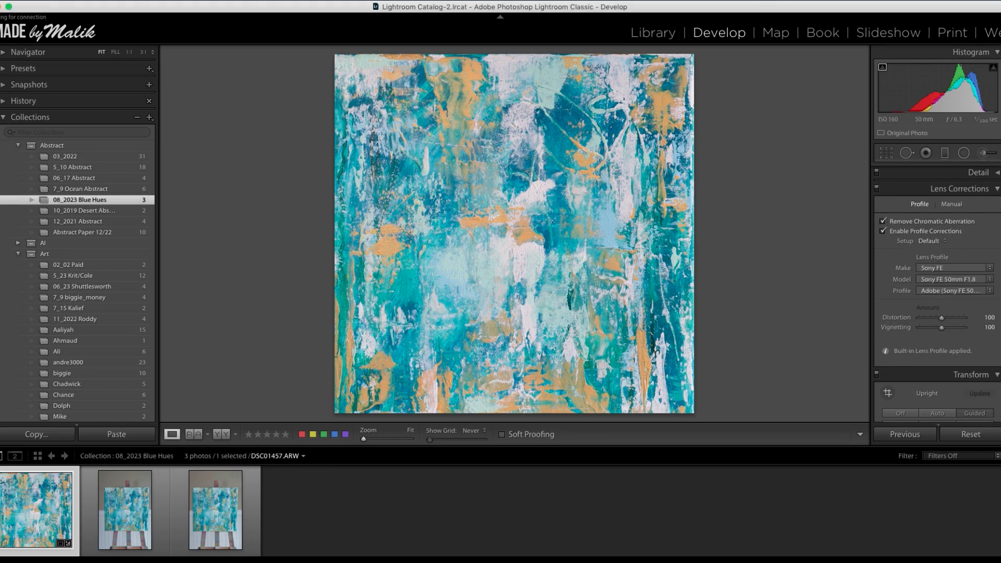
Step: Inspect the centre of the painting at 1:1 and compare its before and after versions side by side
scroll(937, 295, down, 5)
scroll(938, 295, down, 3)
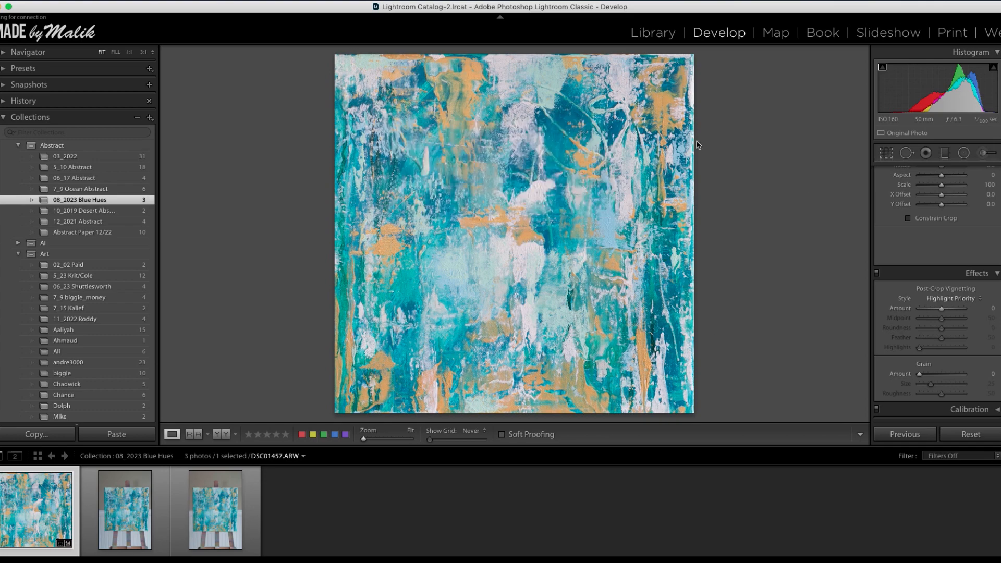
click(522, 228)
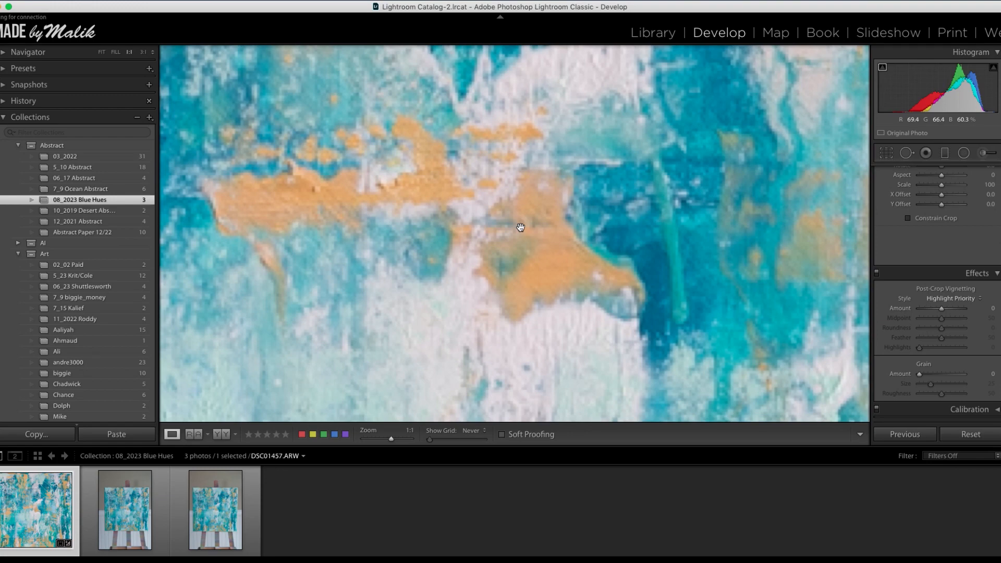
click(522, 217)
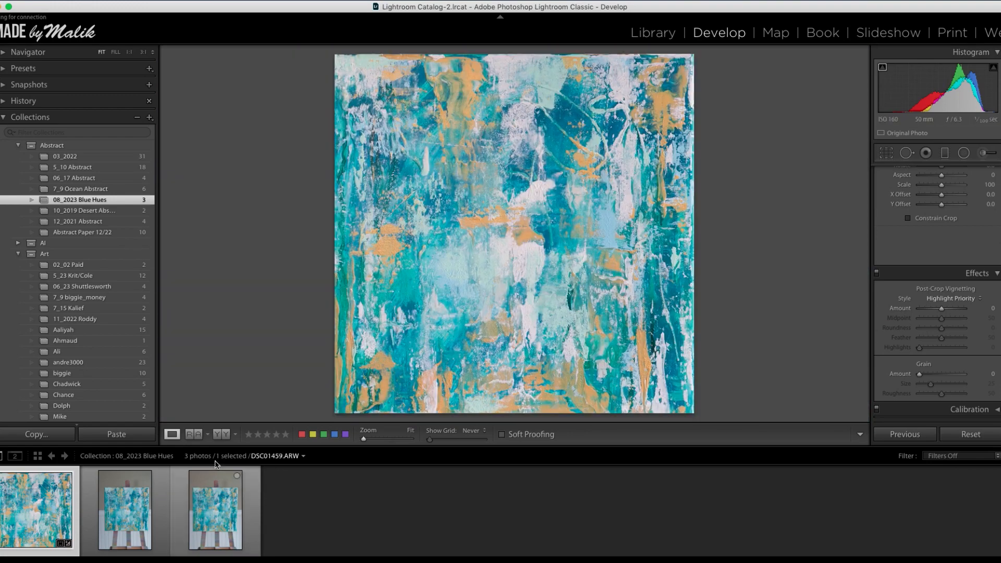
click(219, 438)
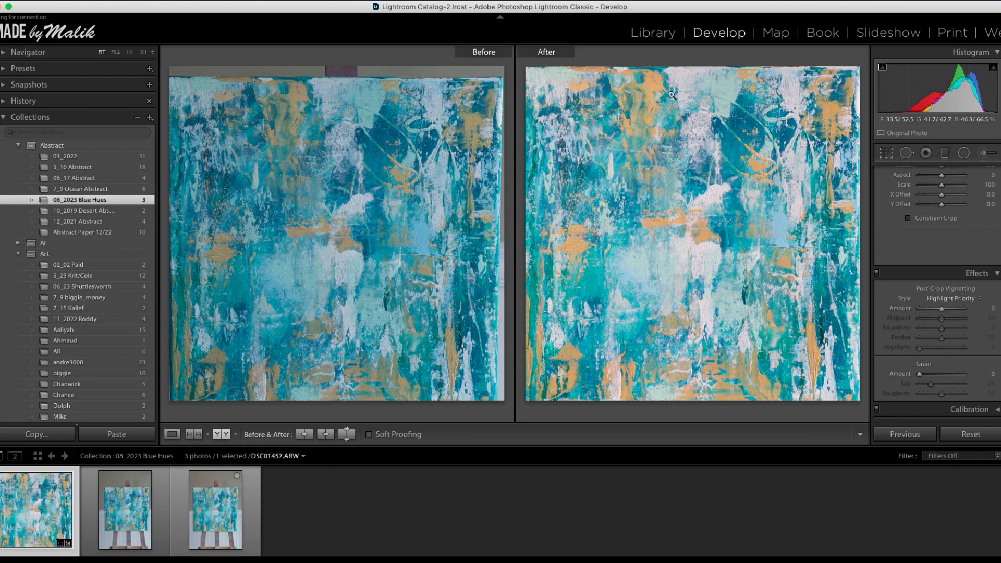
click(170, 436)
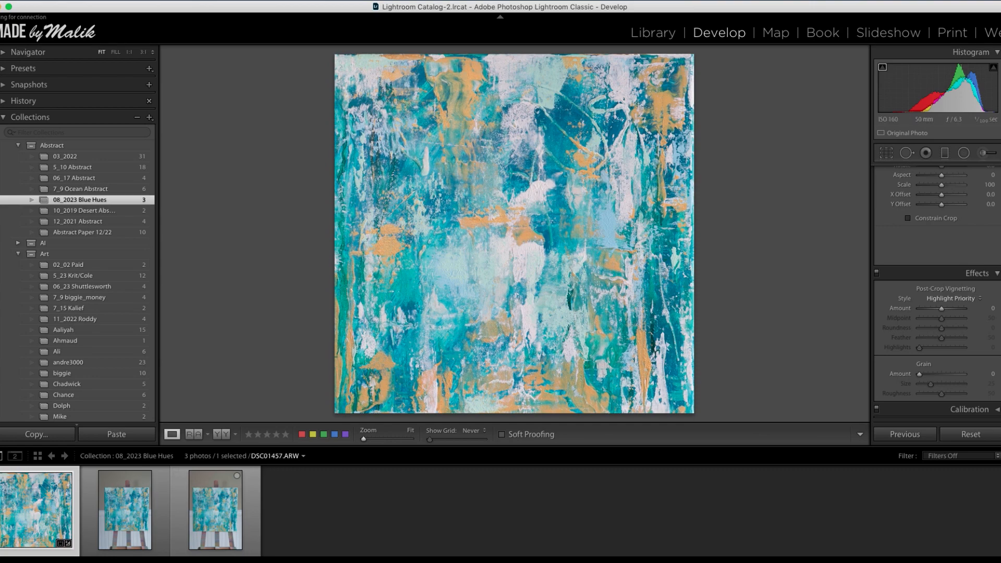
scroll(937, 292, up, 15)
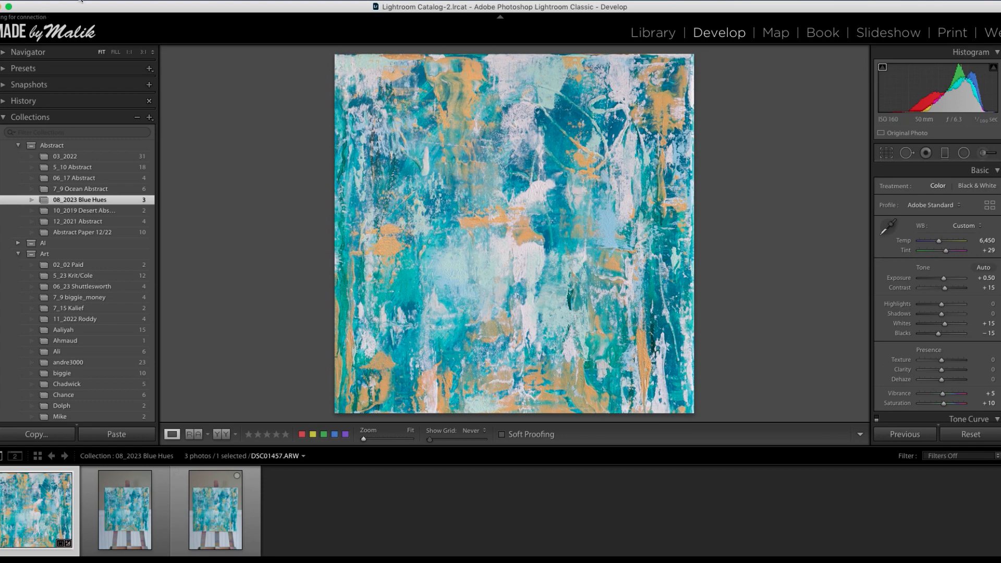
Step: Open the export settings for the photo and review them from the export location to post-processing
click(96, 4)
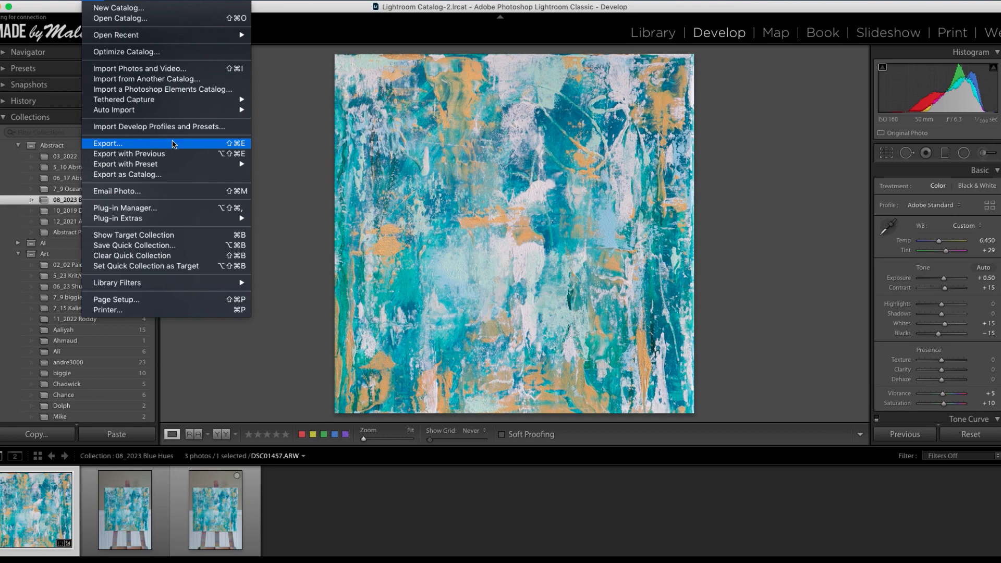
click(173, 144)
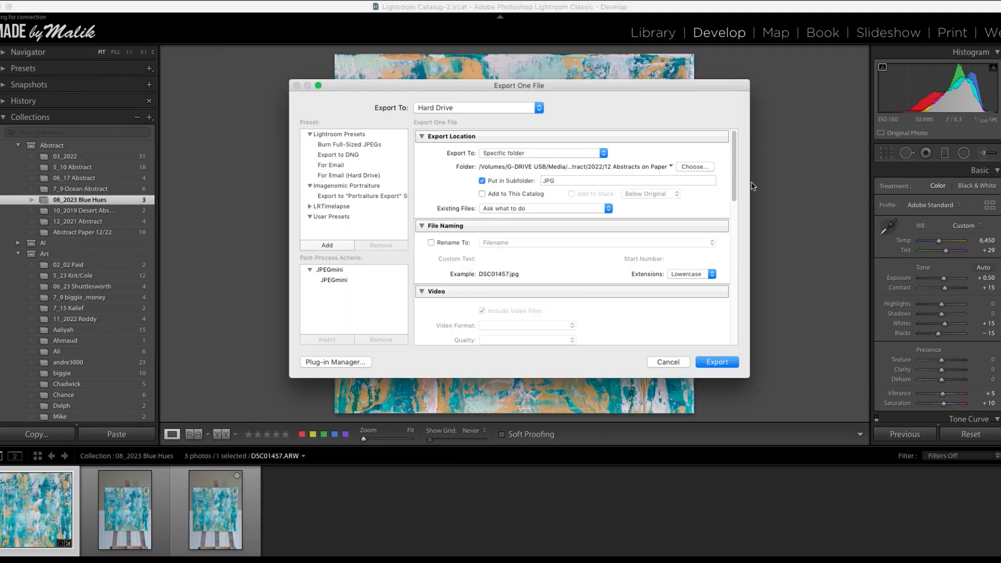
drag(734, 169, 730, 337)
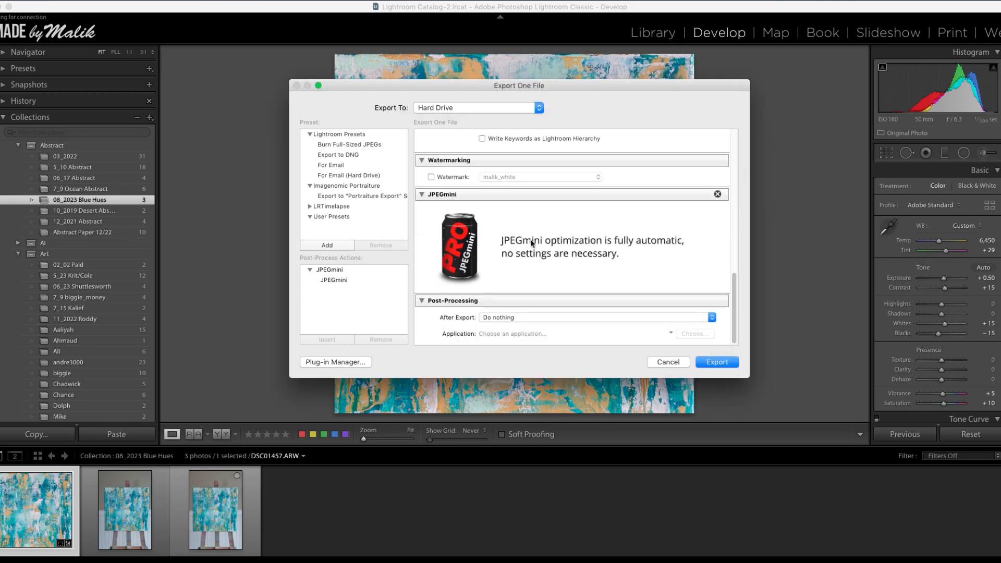
drag(734, 292, 751, 150)
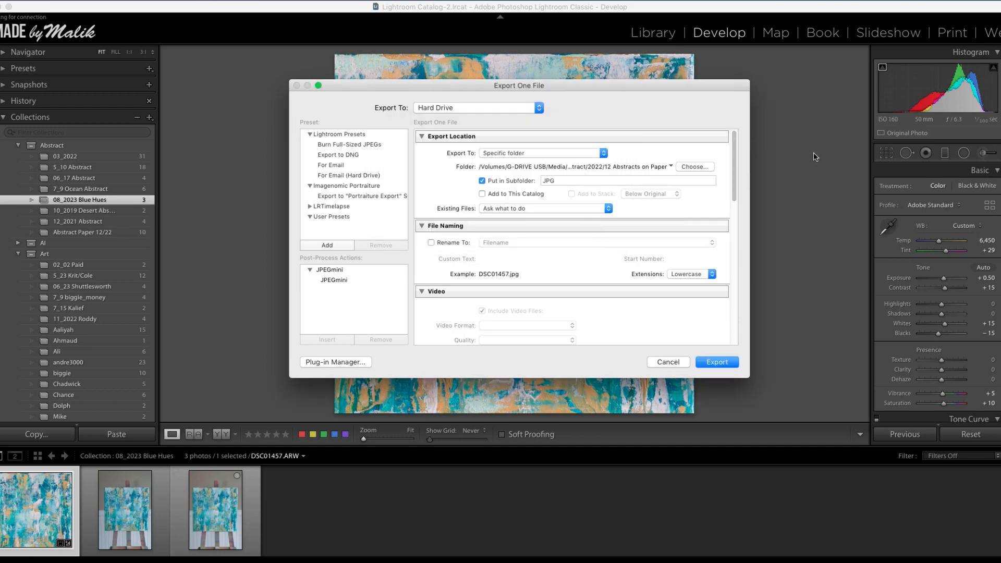
drag(734, 159, 736, 225)
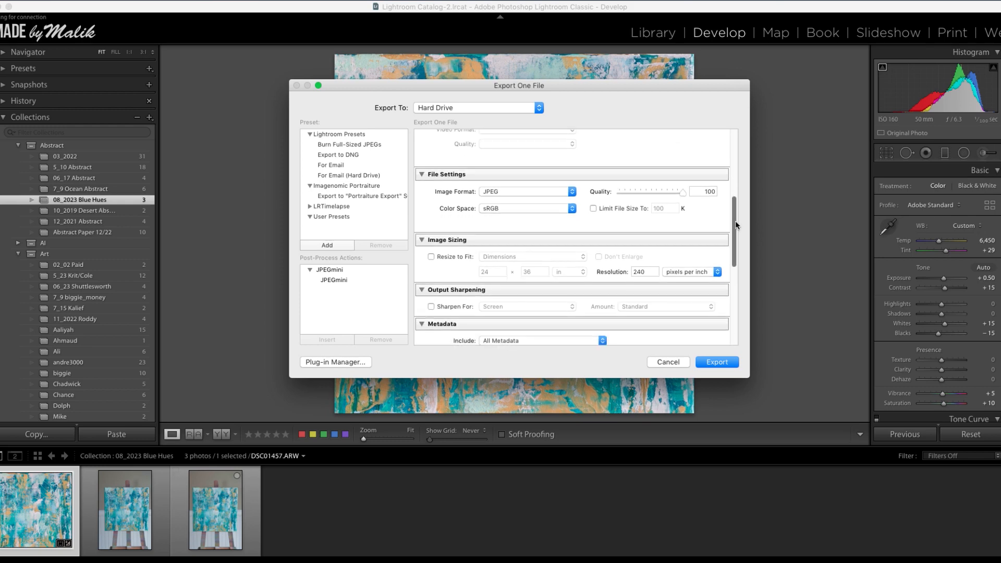
Step: Examine the available image formats and color spaces in the export file settings, and cancel the export
click(546, 193)
click(546, 193)
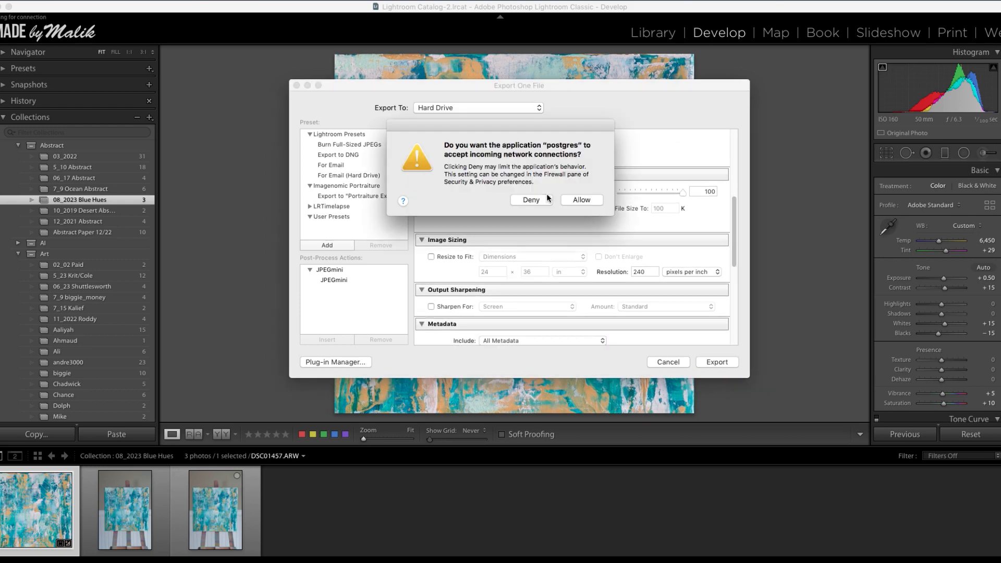
click(547, 193)
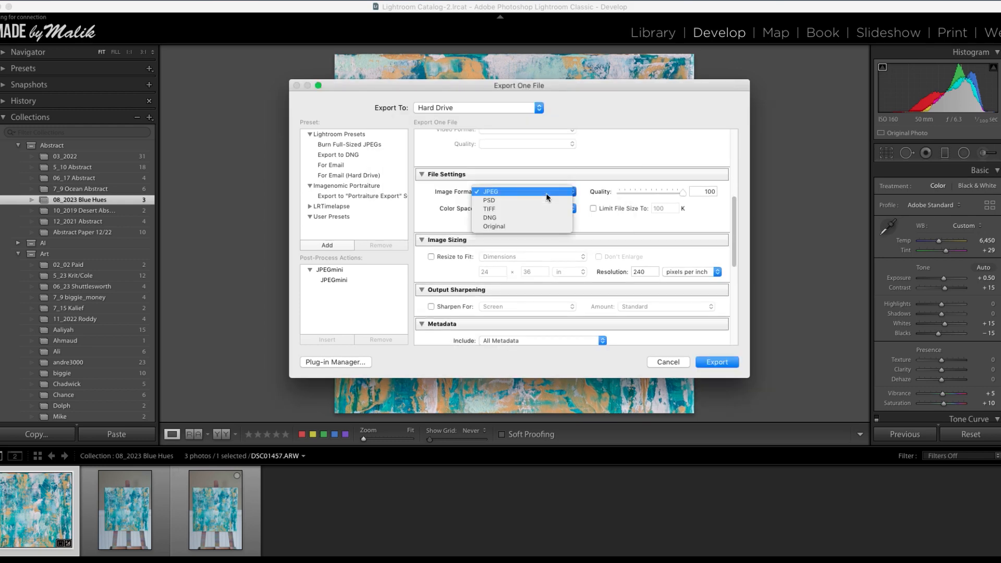
click(559, 169)
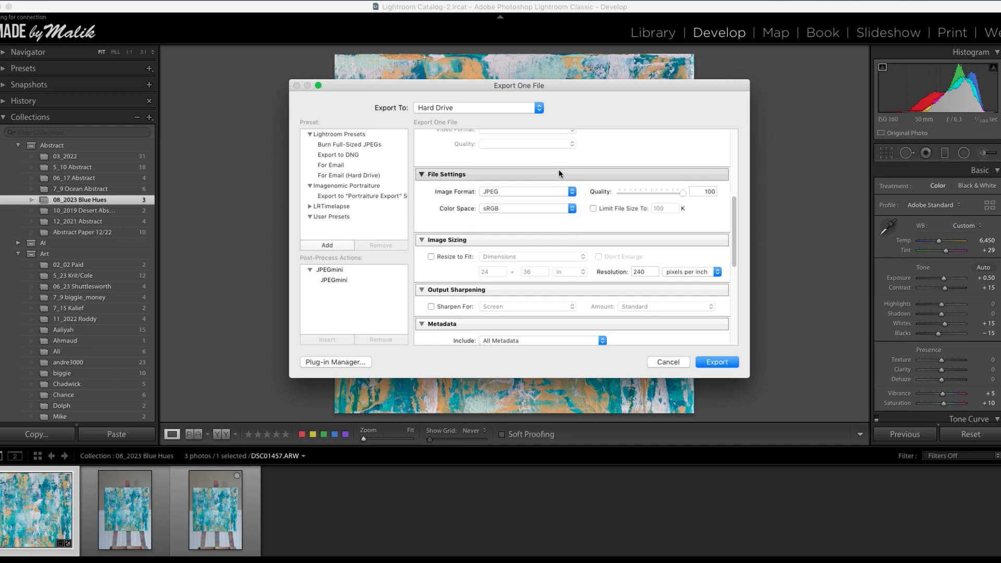
click(566, 211)
click(566, 211)
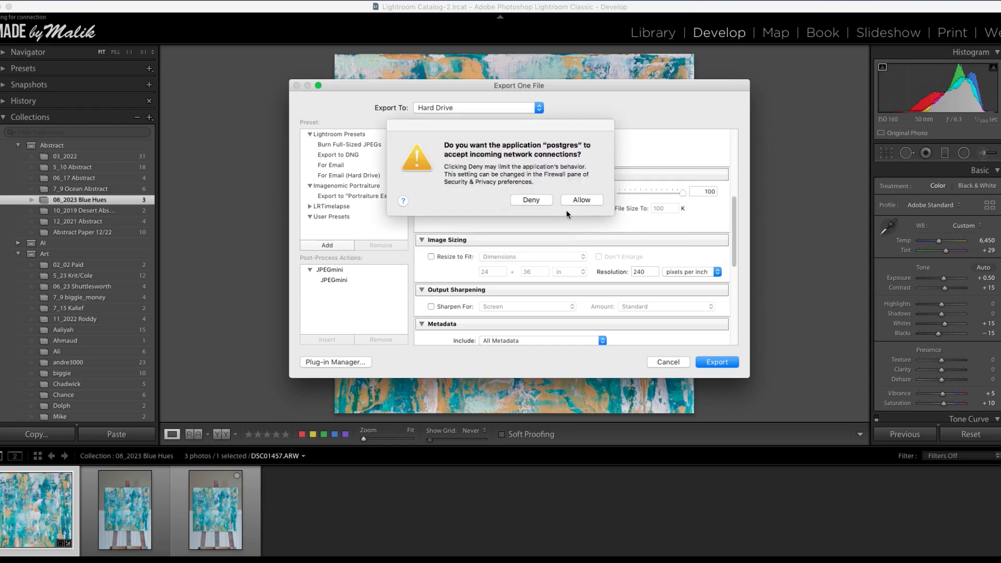
click(566, 211)
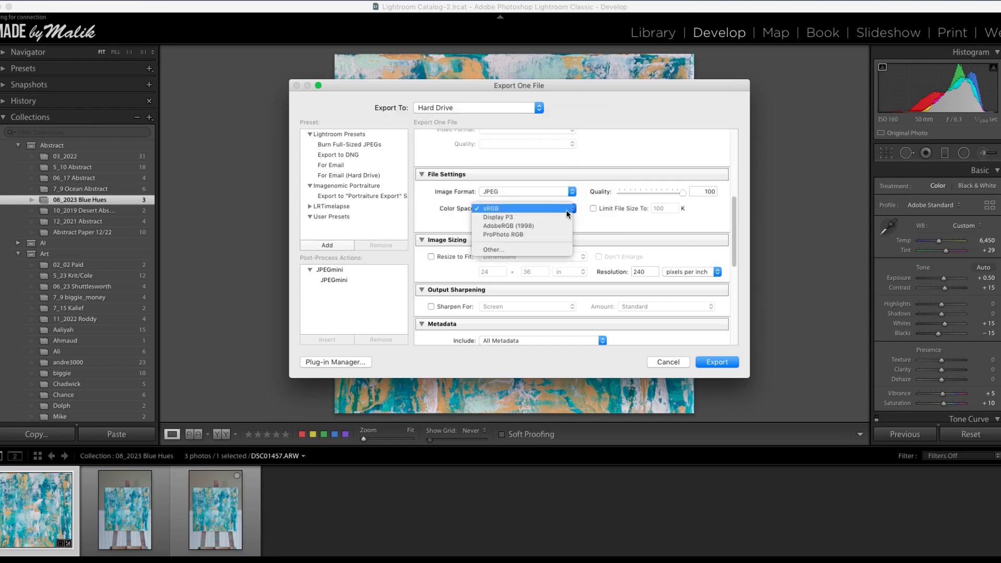
click(597, 217)
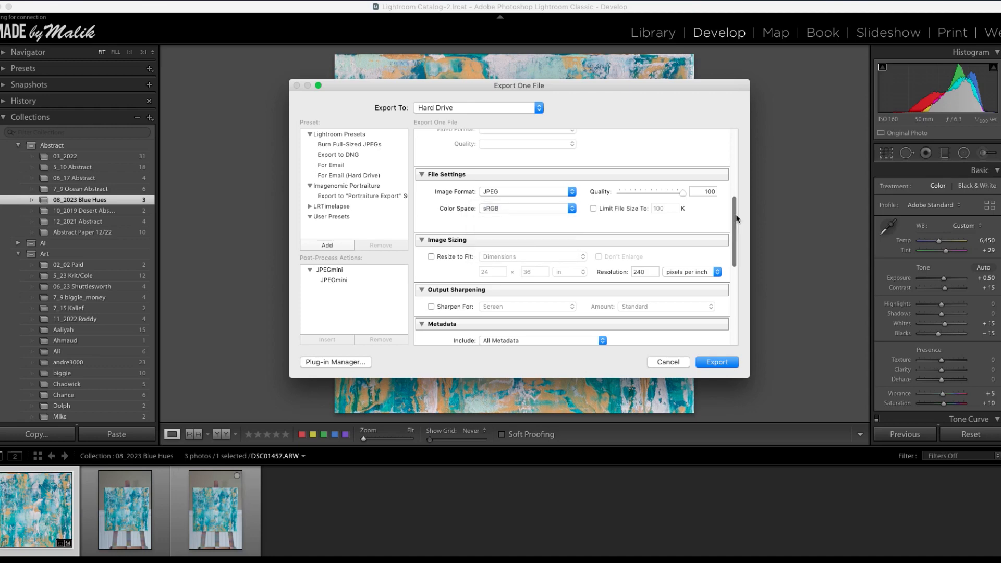
drag(736, 216, 735, 141)
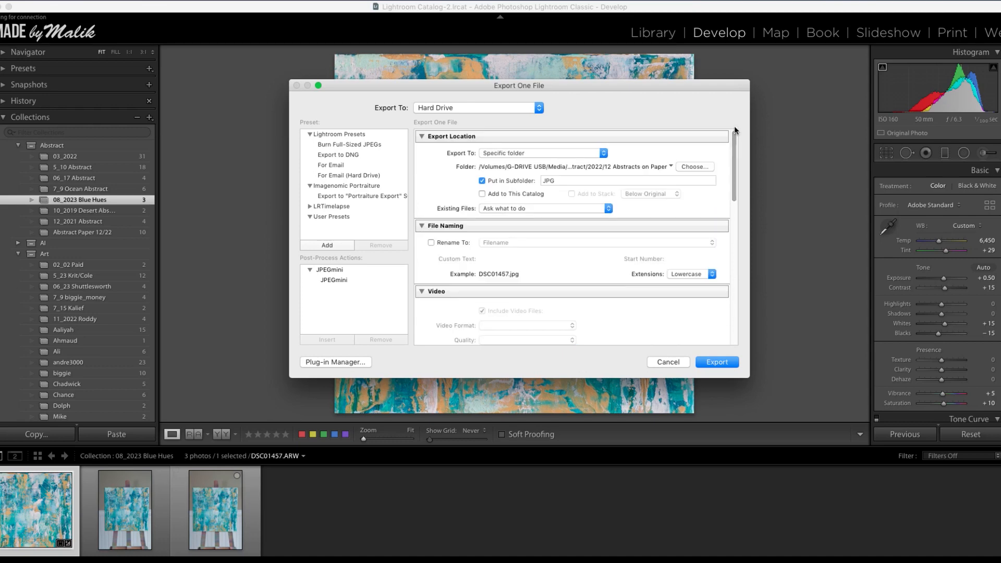
click(678, 360)
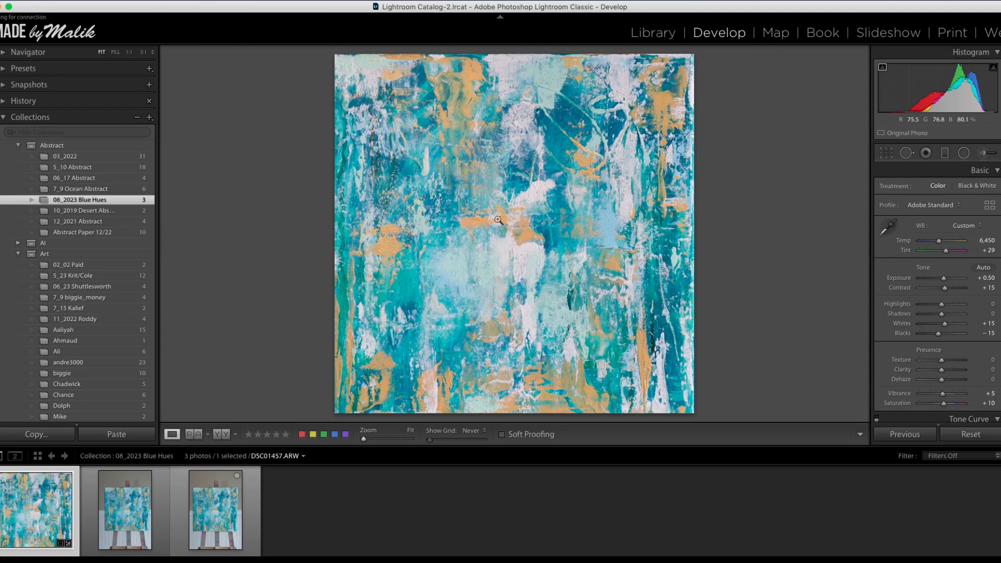
Step: Send the edited DSC01457.ARW photo to Adobe Photoshop CC 2019 for editing and switch to Photoshop
alt+click(546, 244)
click(545, 248)
right_click(51, 519)
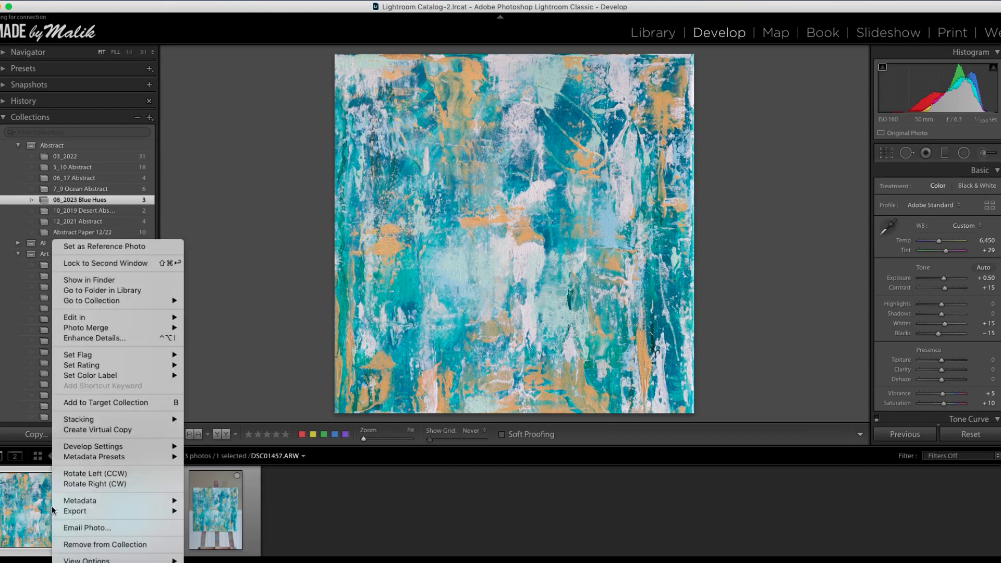
right_click(33, 498)
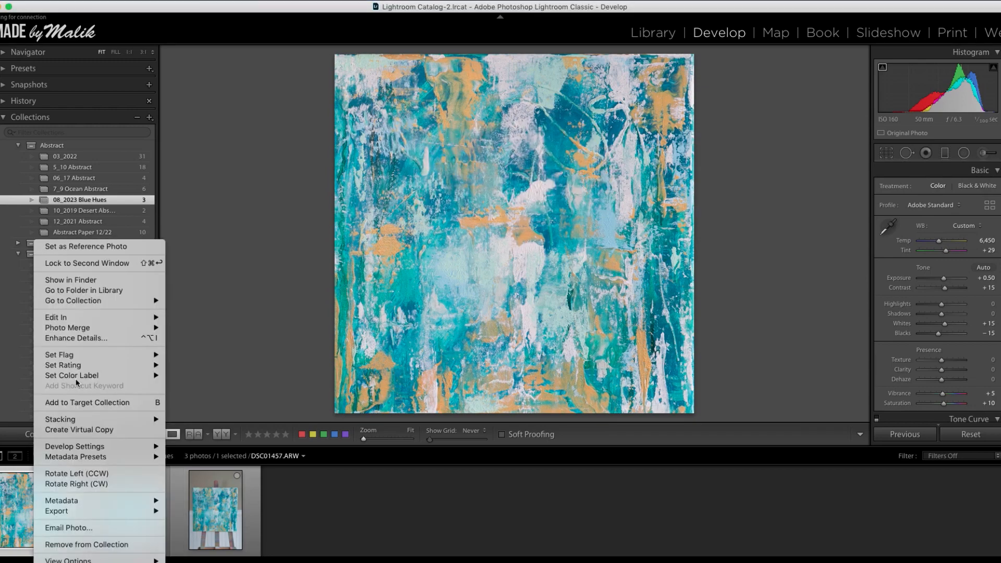
mouse_move(118, 318)
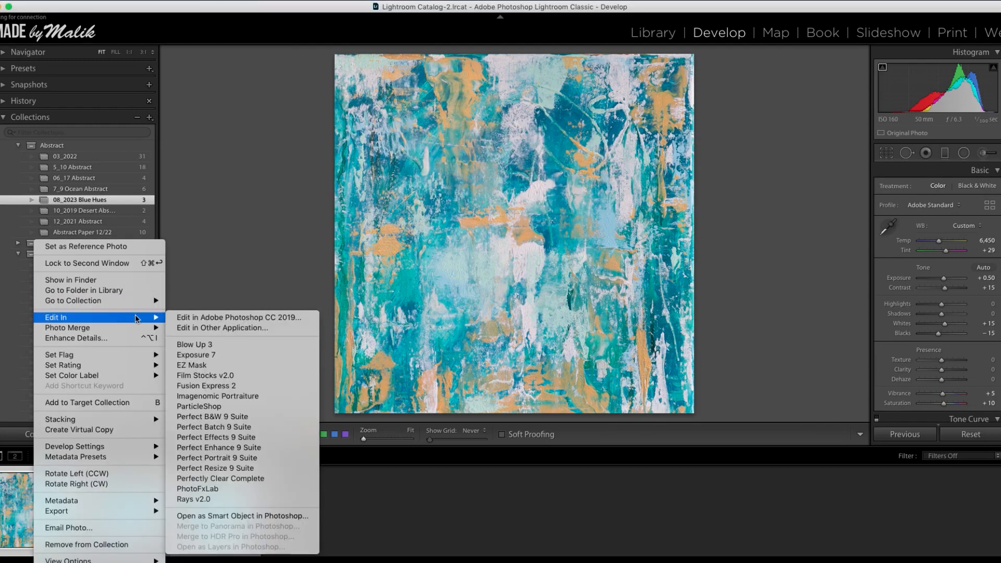
click(218, 318)
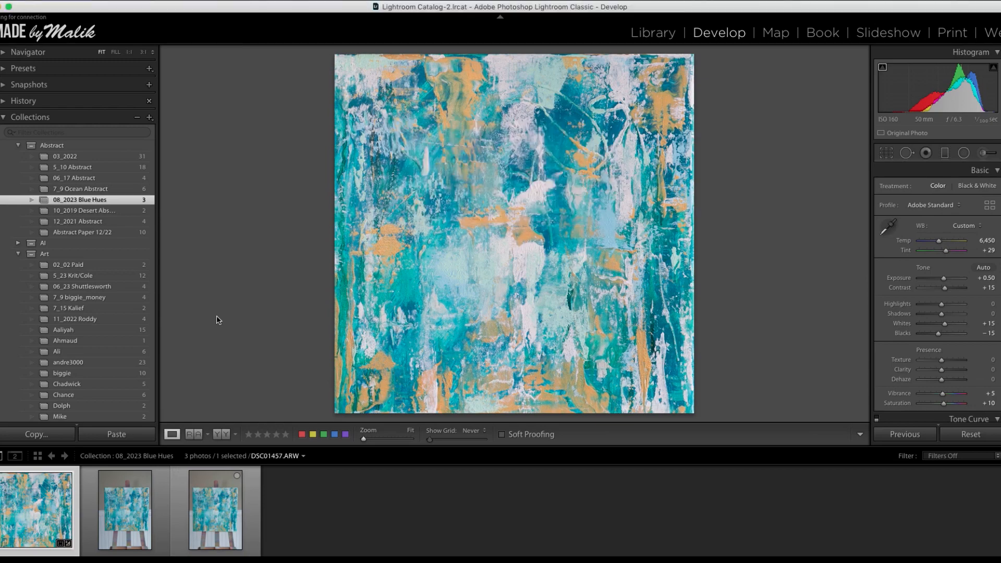
mouse_move(555, 559)
mouse_move(378, 554)
click(523, 552)
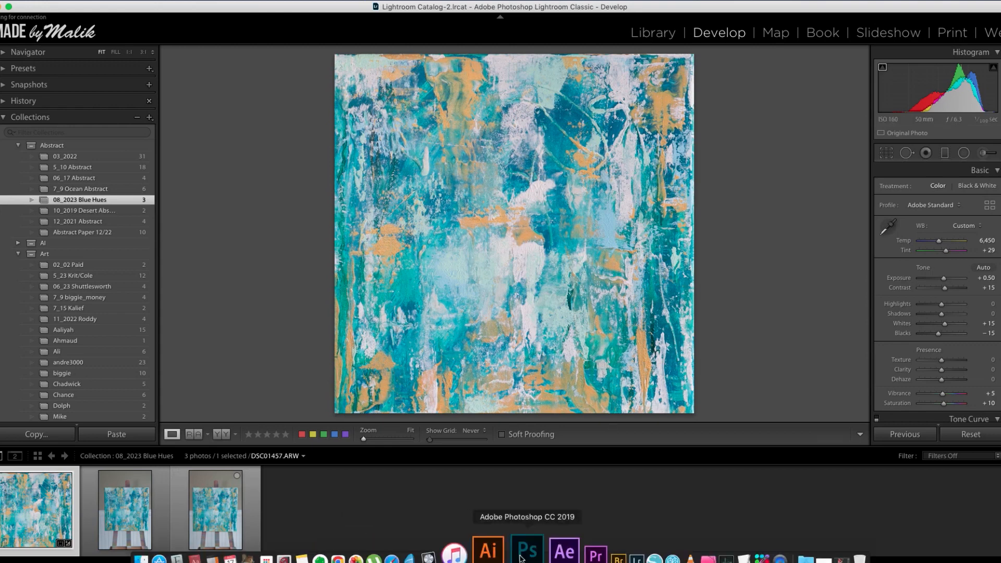
click(521, 556)
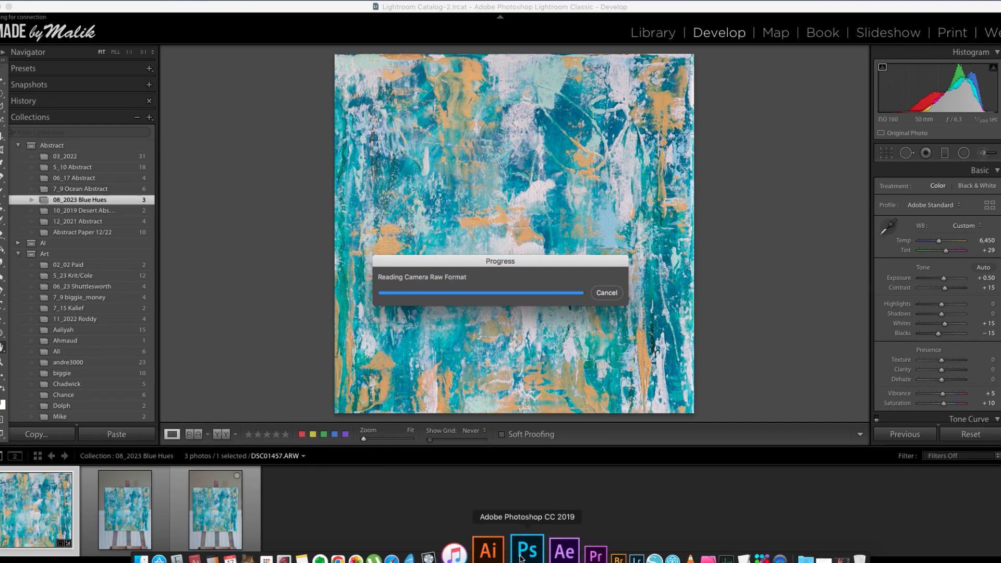
Step: Switch to Photoshop and convert the locked Background of DSC01457.ARW into a regular layer with the default settings
click(527, 550)
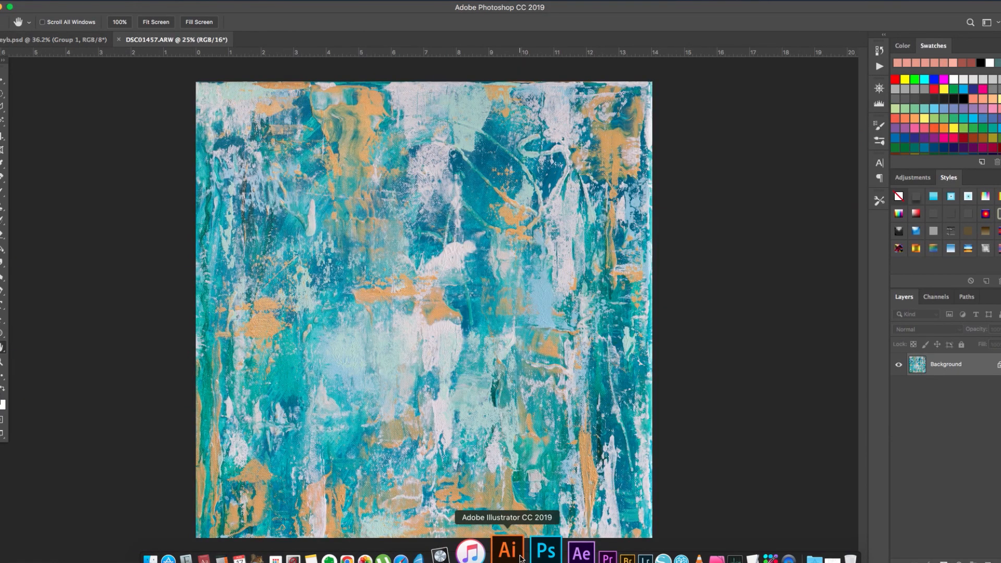
double_click(968, 367)
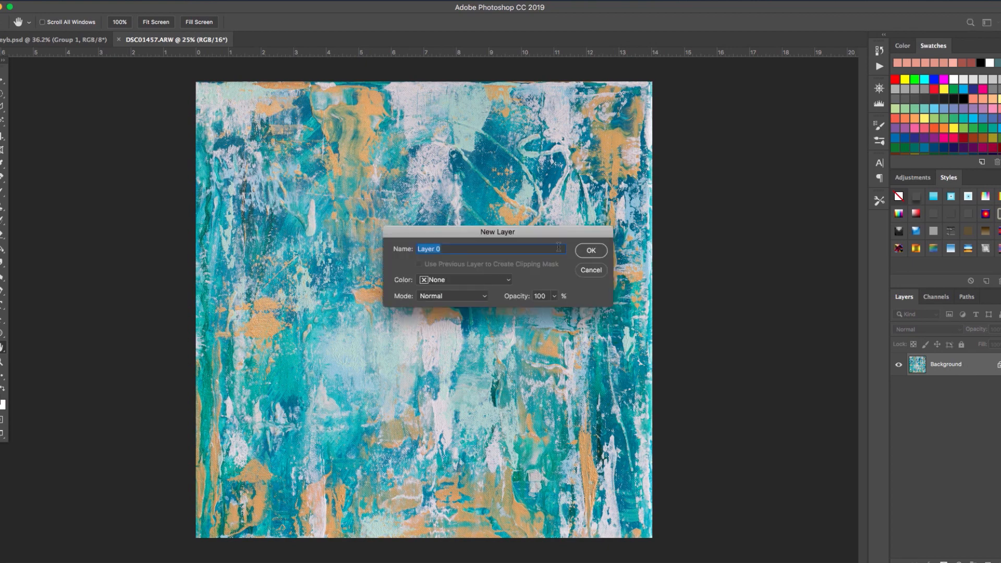
click(592, 251)
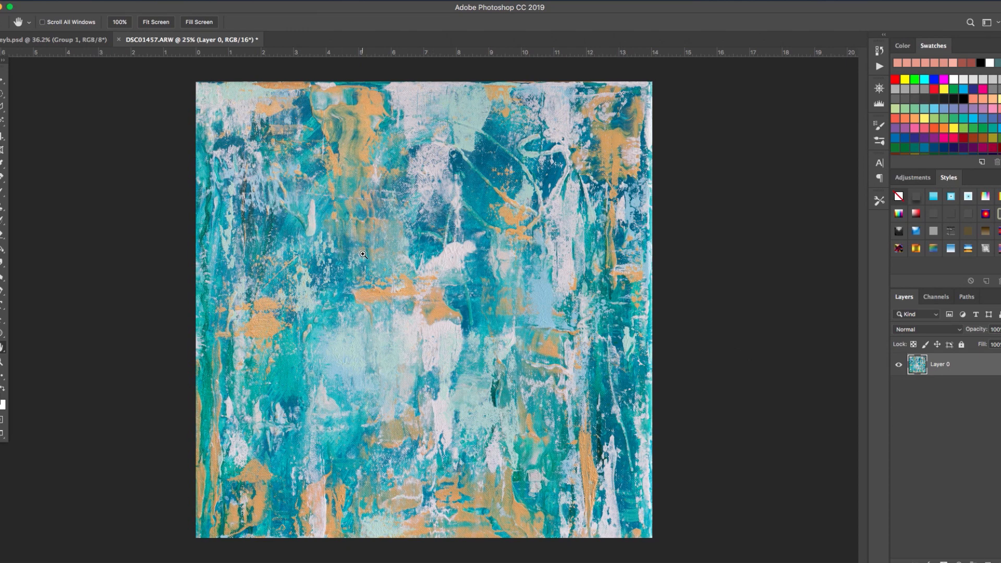
key(ctrl+minus)
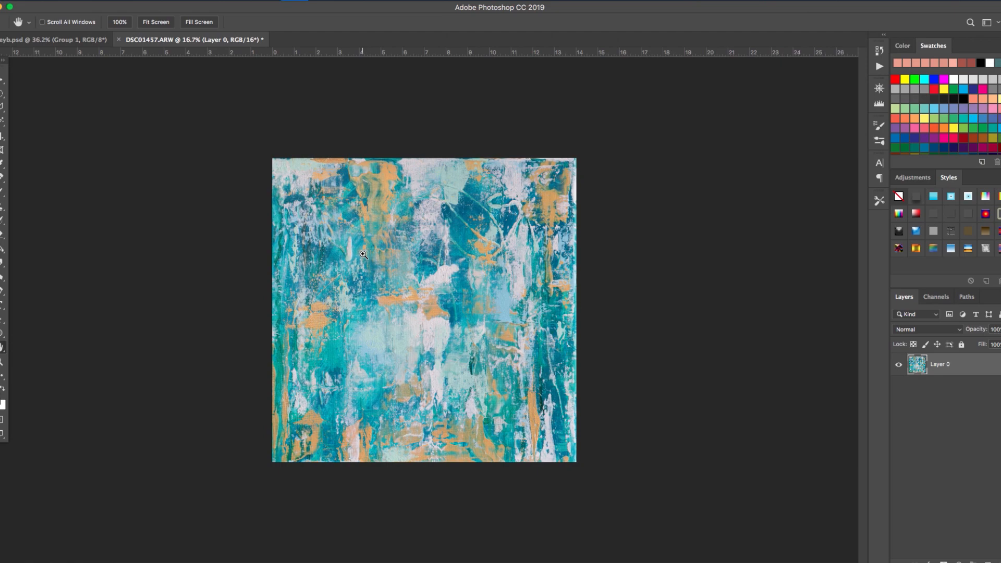
key(ctrl+plus)
click(364, 255)
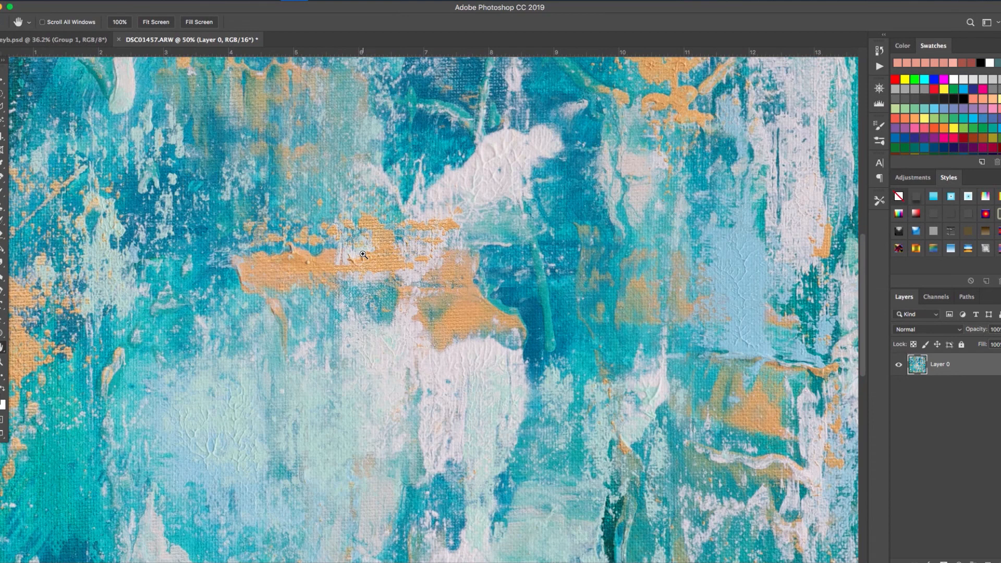
scroll(364, 255, down, 3)
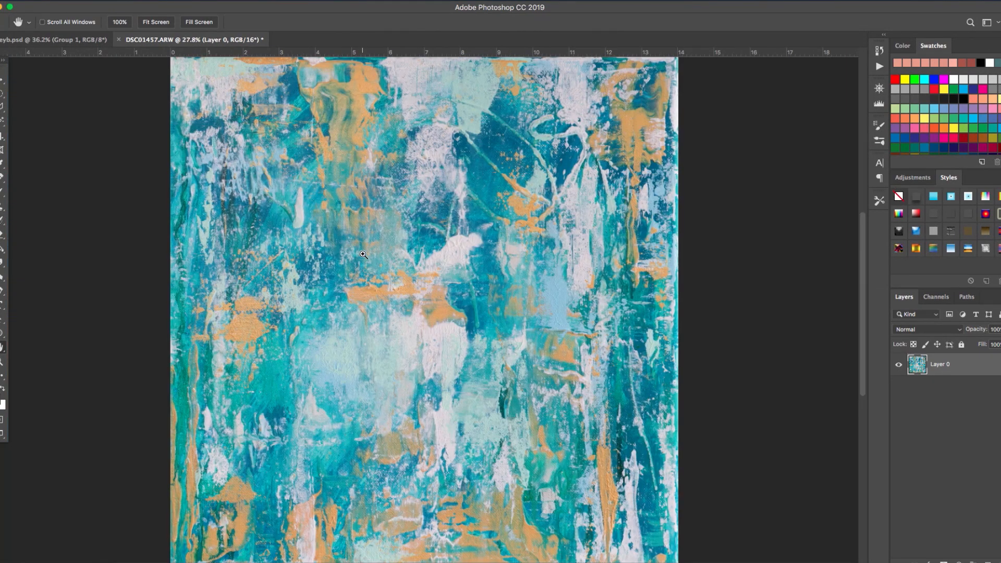
scroll(363, 254, down, 1)
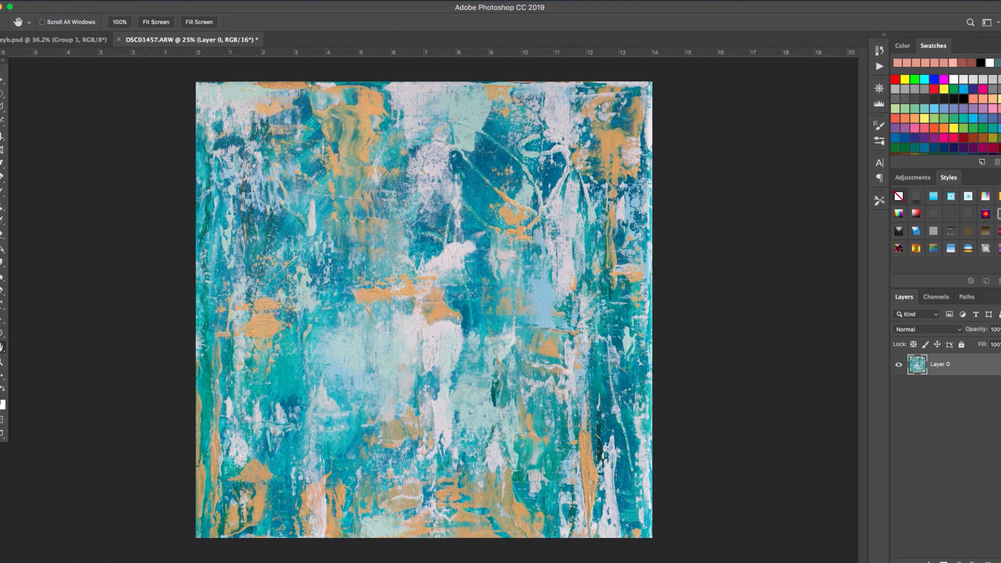
Step: Open the Export As settings for the painting and set the file format to JPG
click(81, 1)
mouse_move(118, 134)
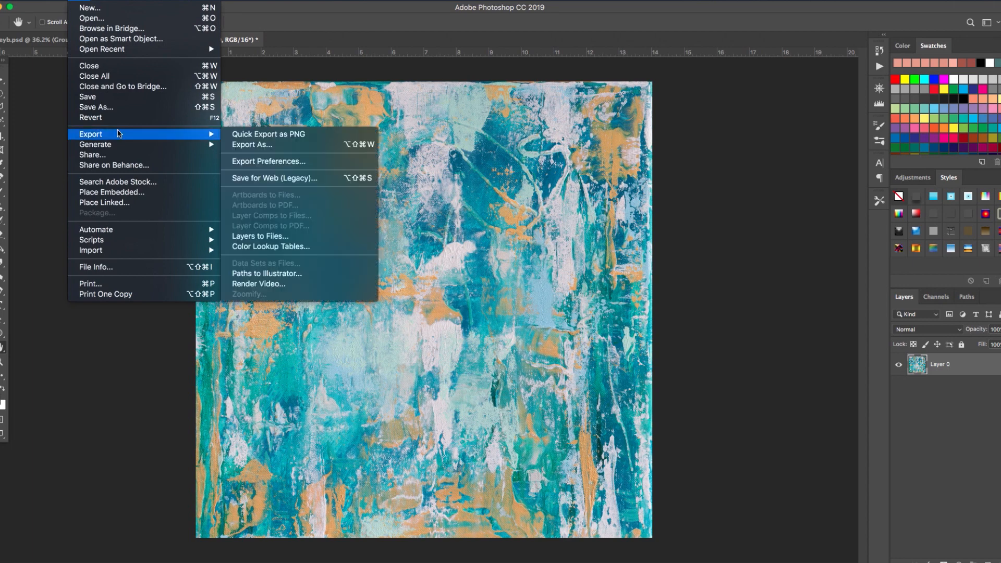
click(251, 135)
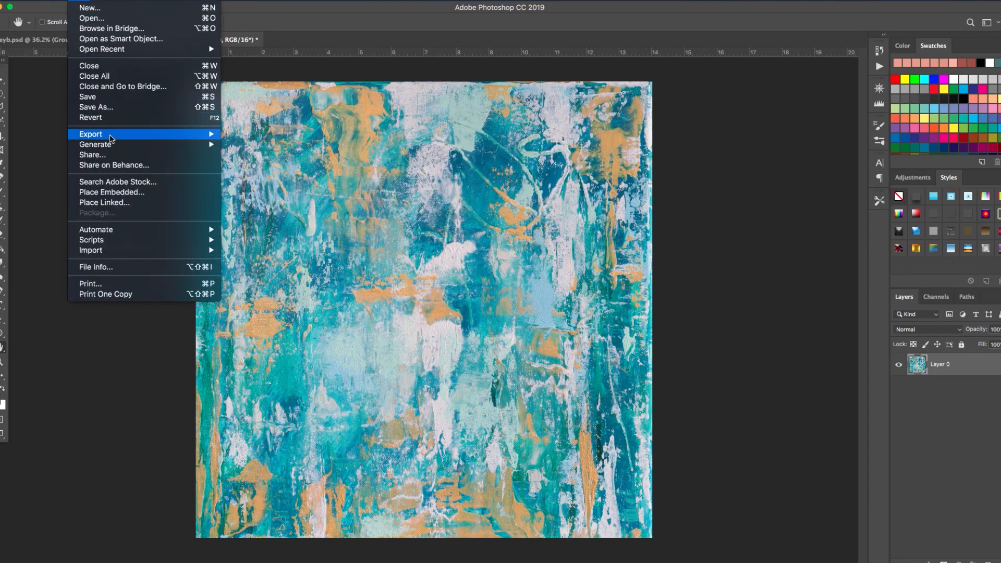
mouse_move(135, 134)
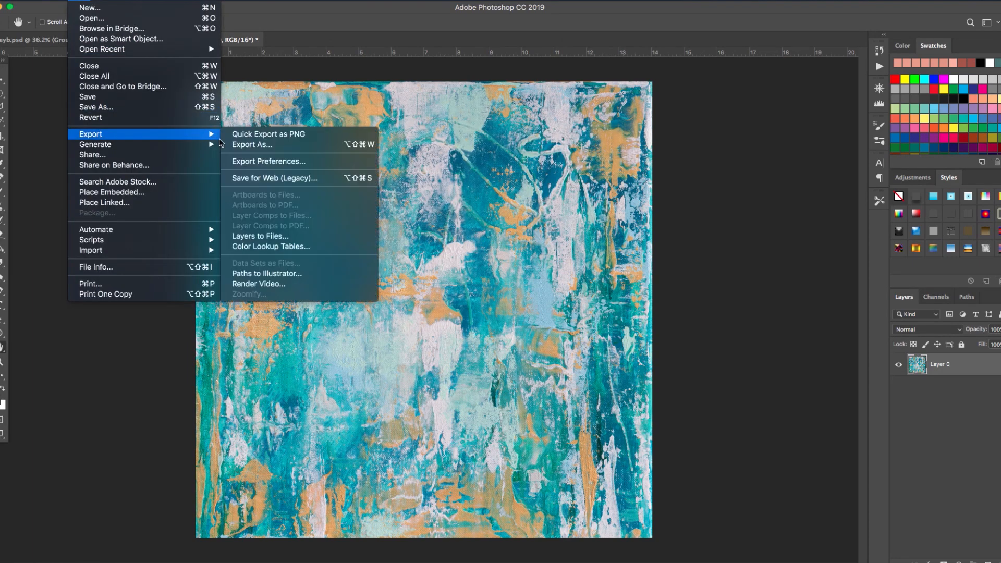
click(287, 144)
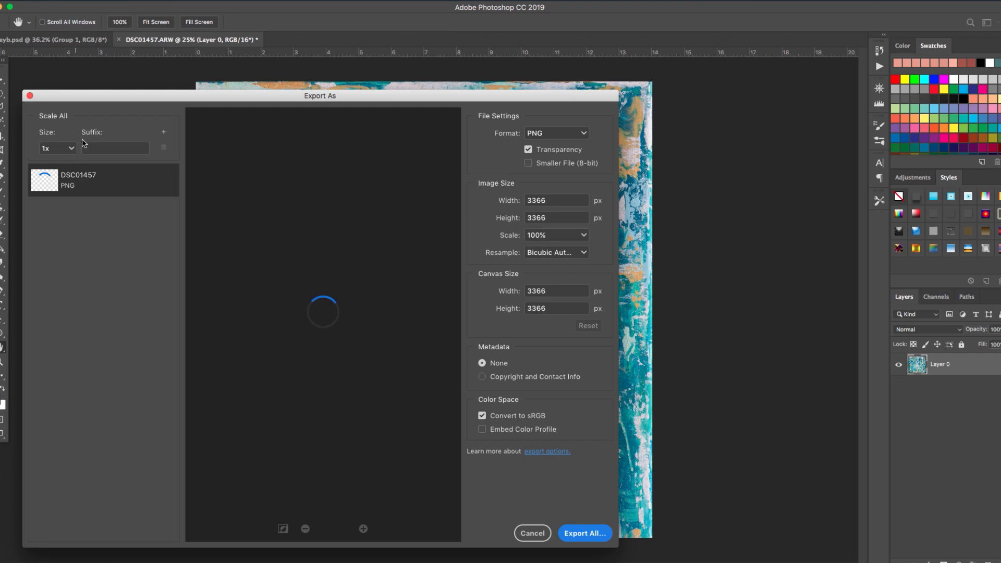
click(581, 137)
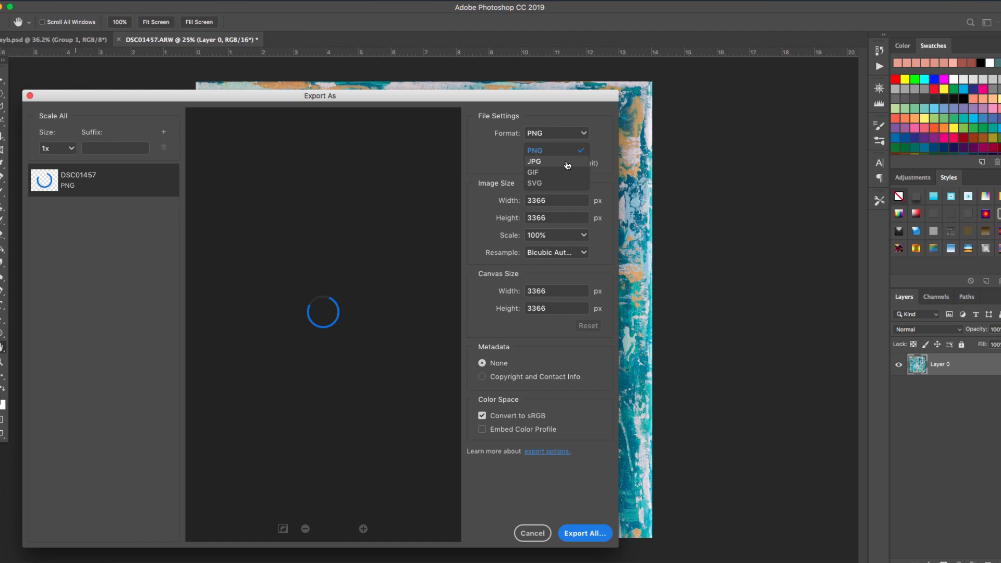
click(568, 164)
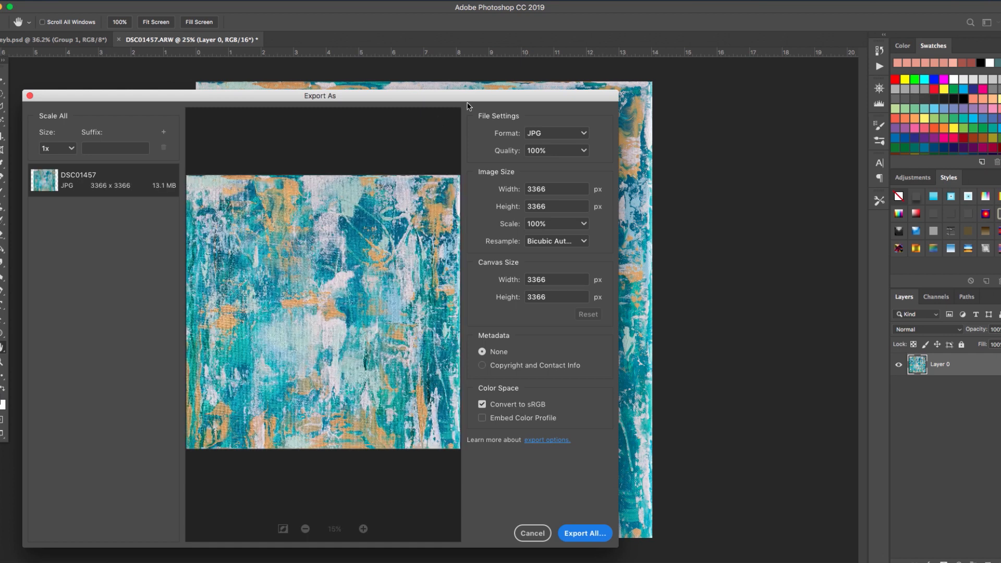
Step: Add a second export size of 0.25x with the suffix @0,25x_web
click(163, 132)
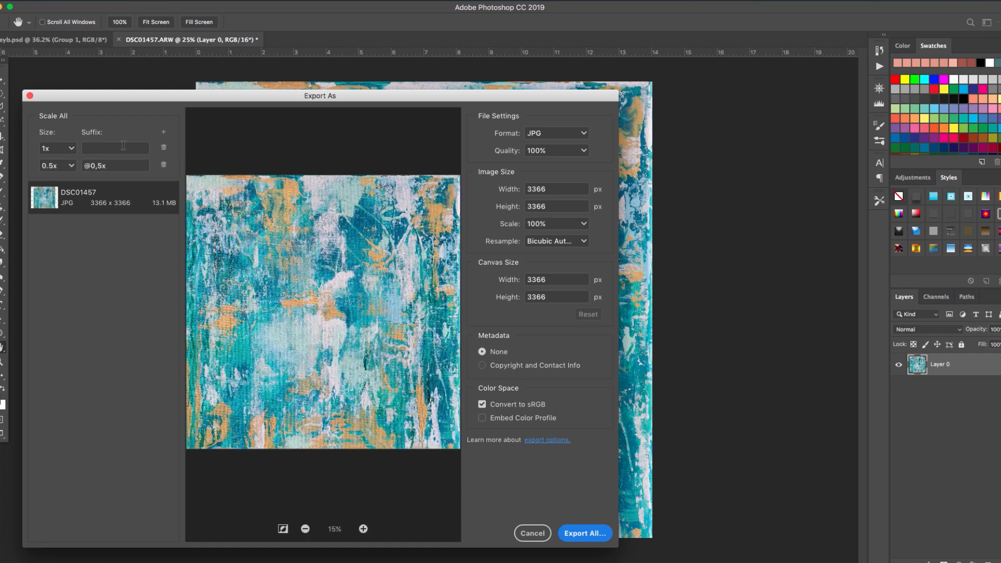
click(72, 166)
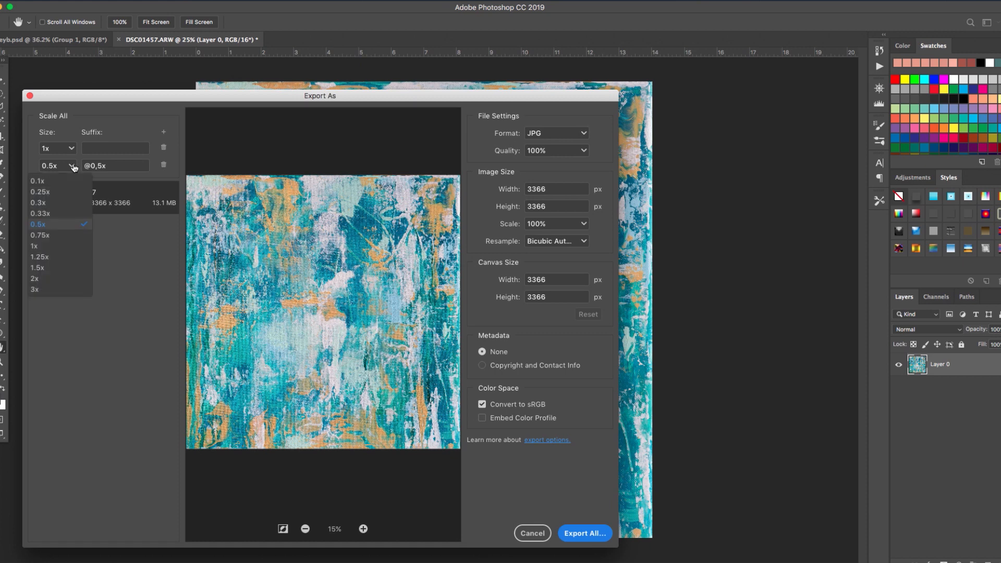
click(60, 193)
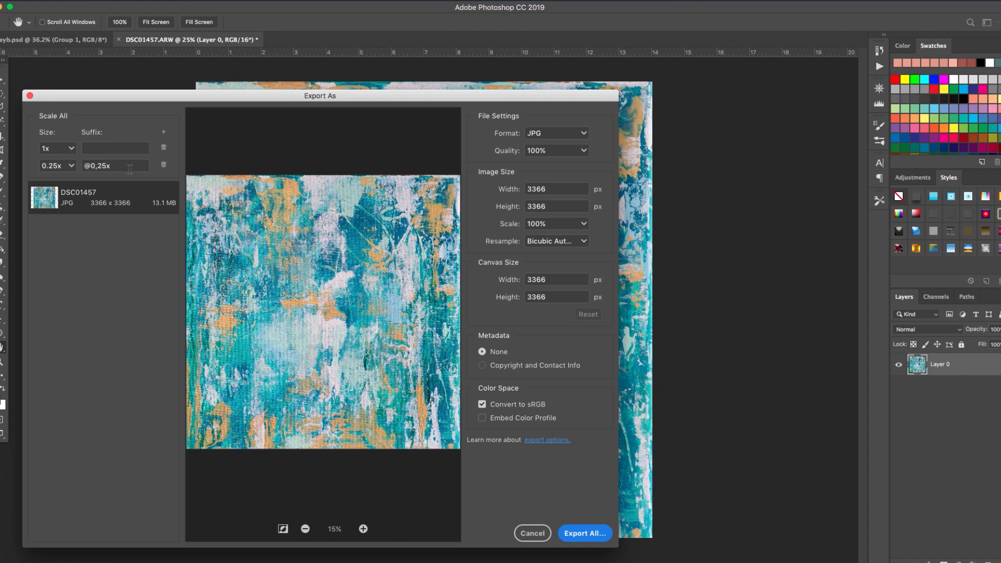
text(web)
Step: Export both sizes into a new folder named JPG inside the 08_Blue folder
click(588, 533)
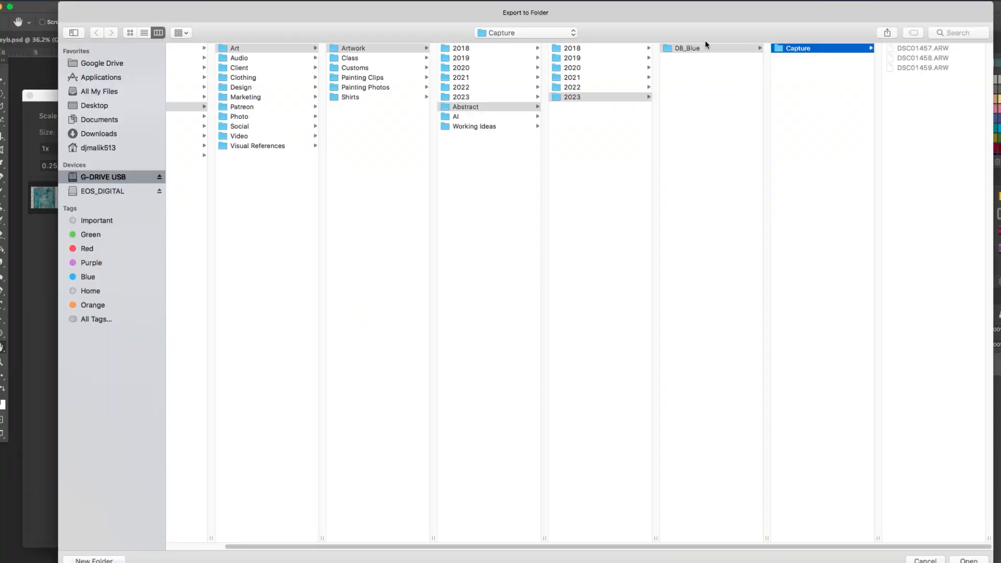
click(744, 49)
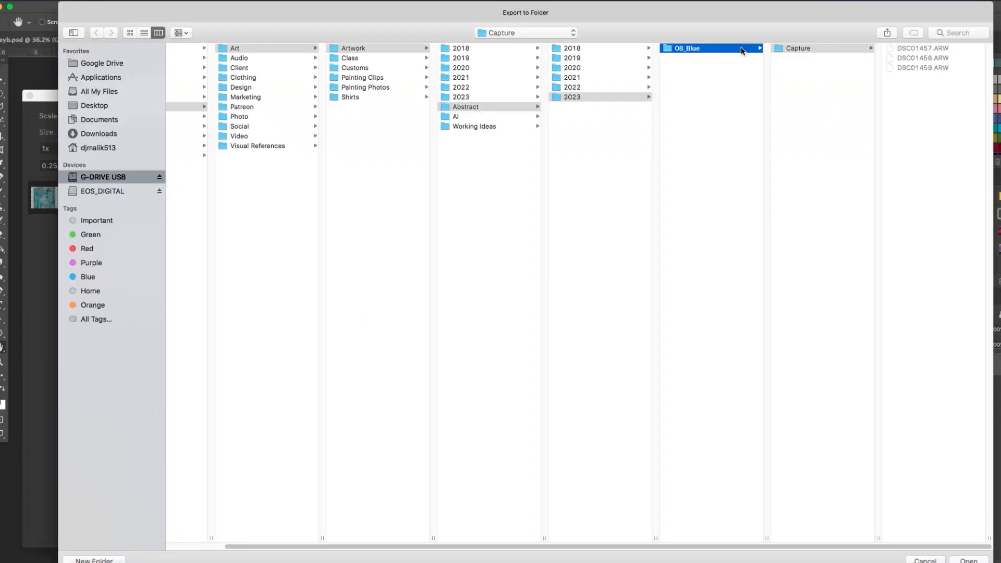
click(113, 558)
text(JPG)
key(Return)
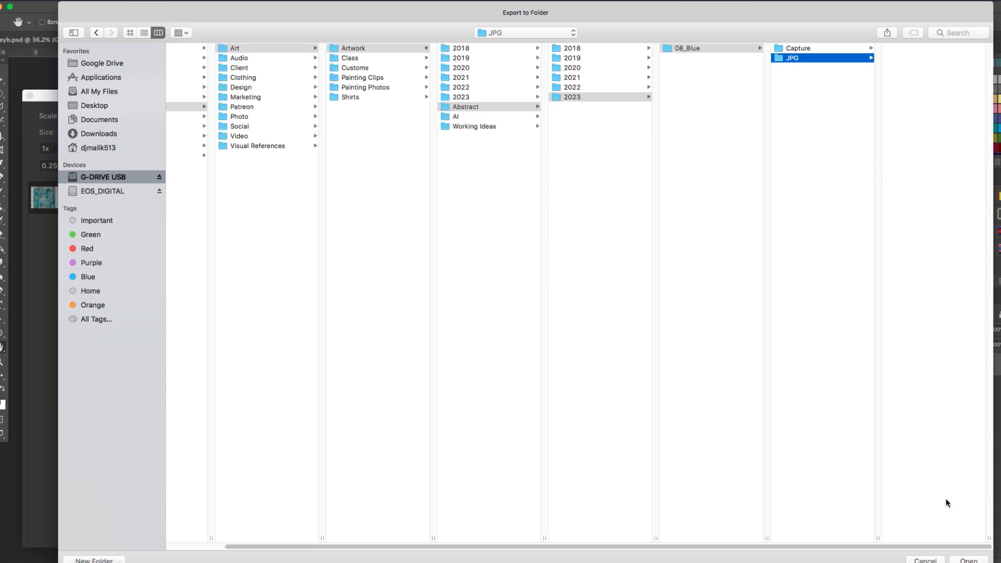
click(967, 561)
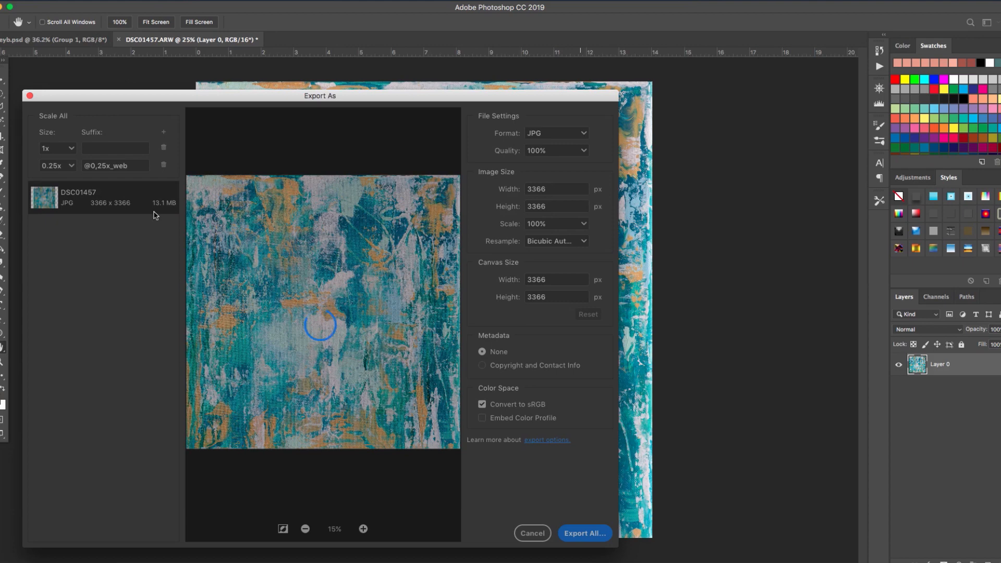
key(Escape)
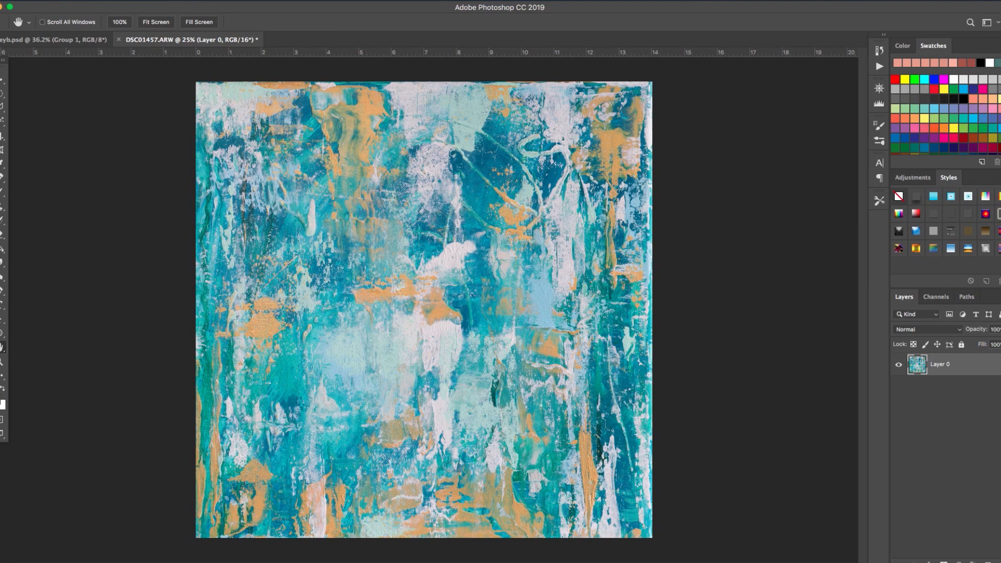
Step: Switch to Finder and open the JPG folder inside 08_Blue
click(183, 551)
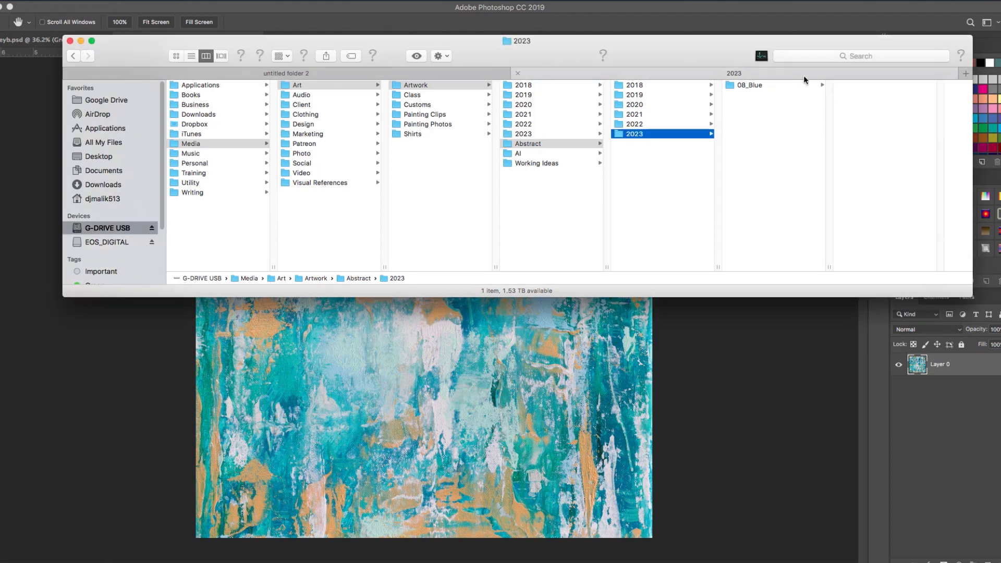
click(785, 85)
click(858, 96)
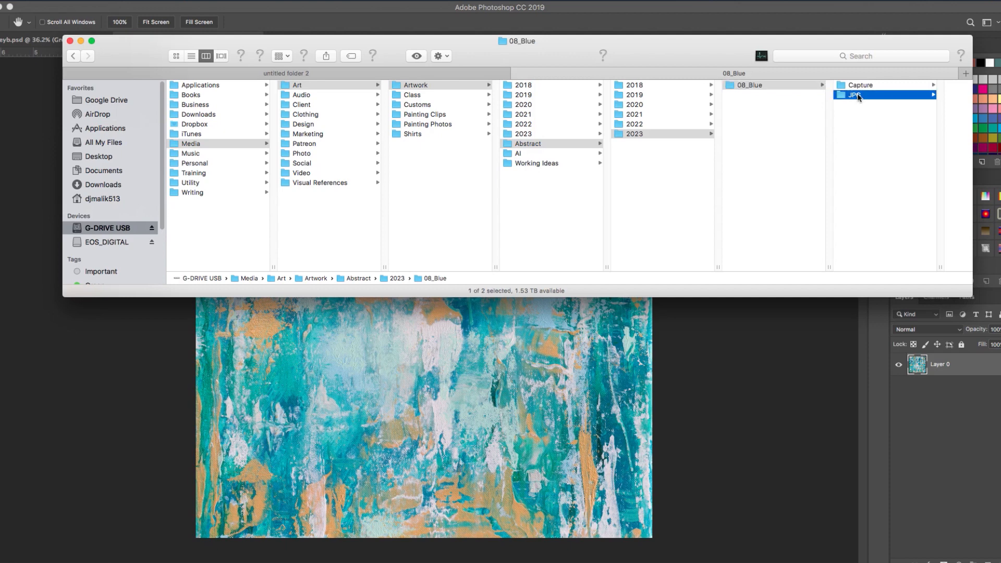
Step: Preview the exported DSC01457.jpg and DSC01457@0,25x_web.jpg files and compare their details
click(878, 89)
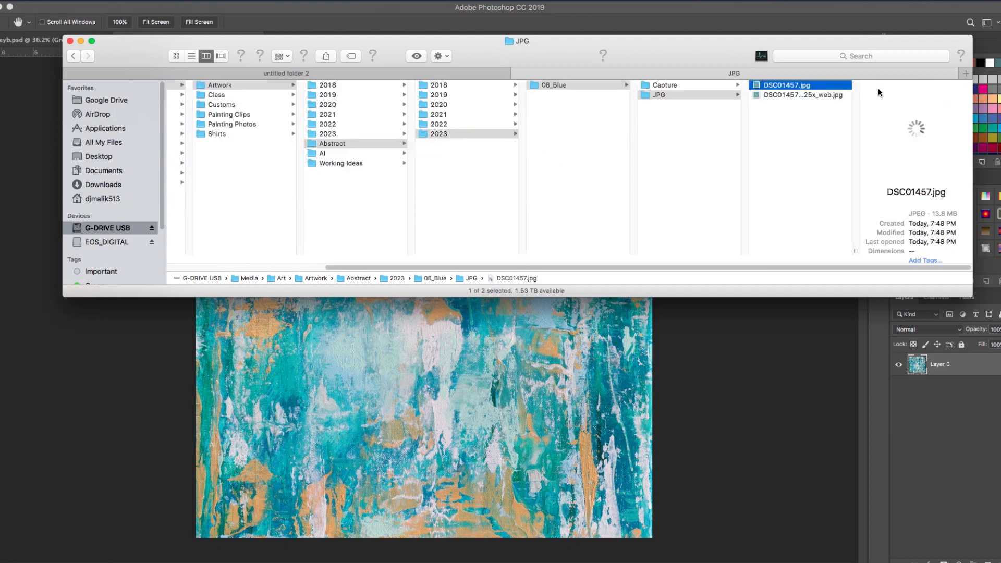
key(Down)
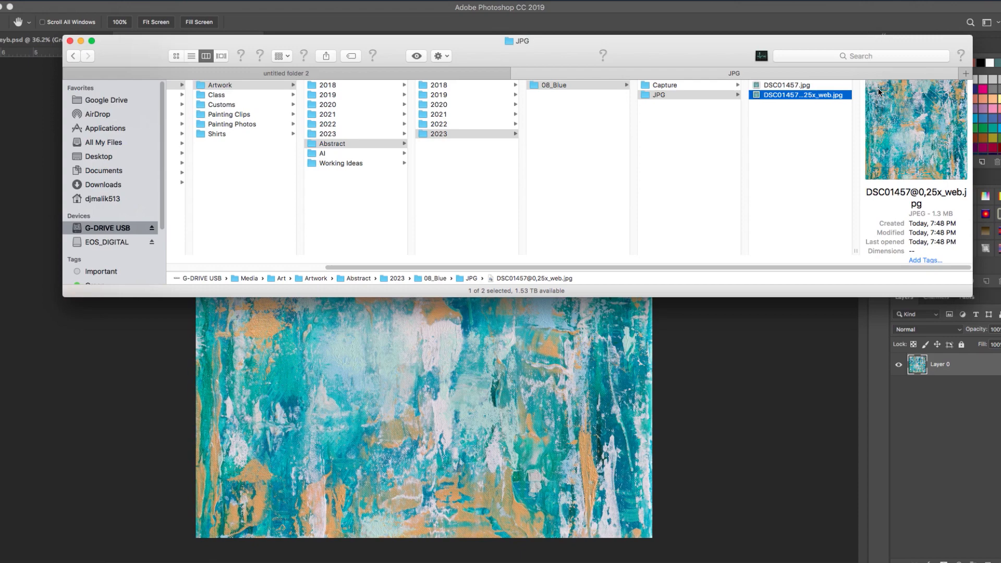
key(space)
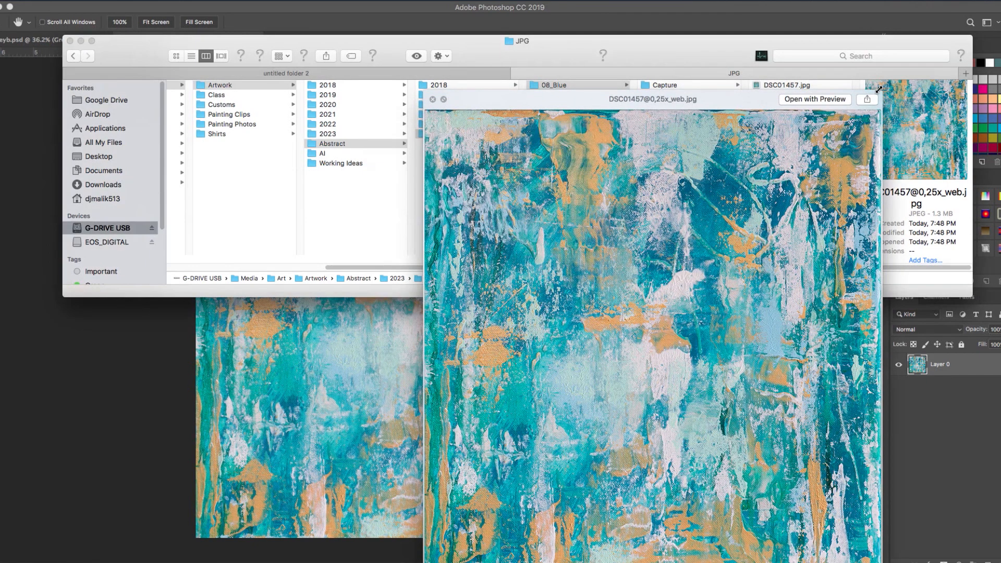
key(Up)
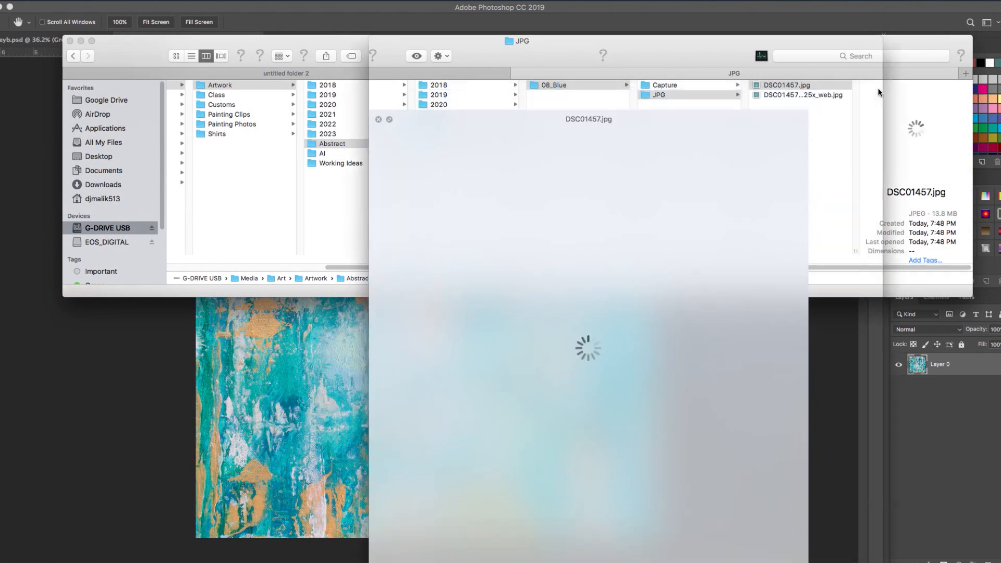
key(Down)
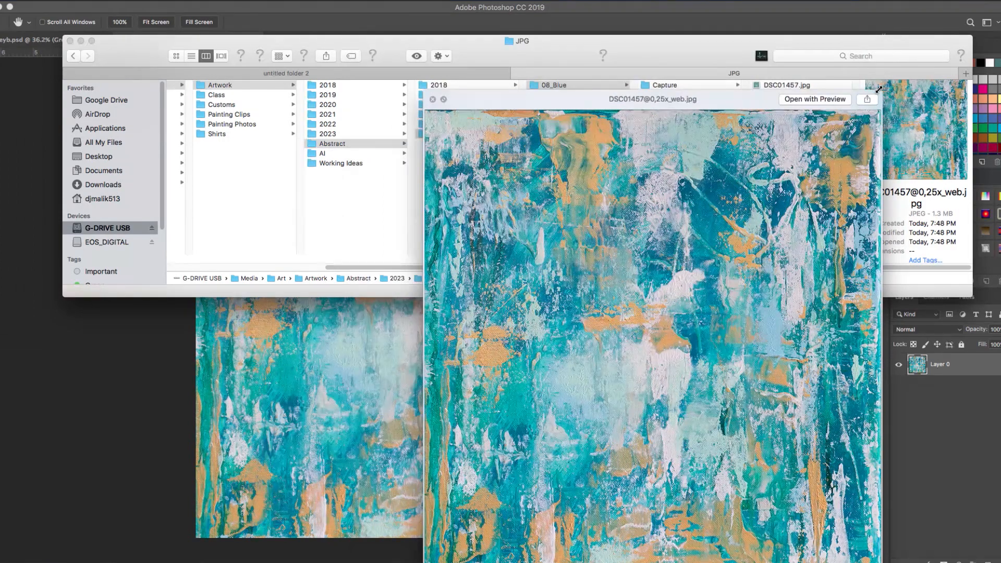
key(space)
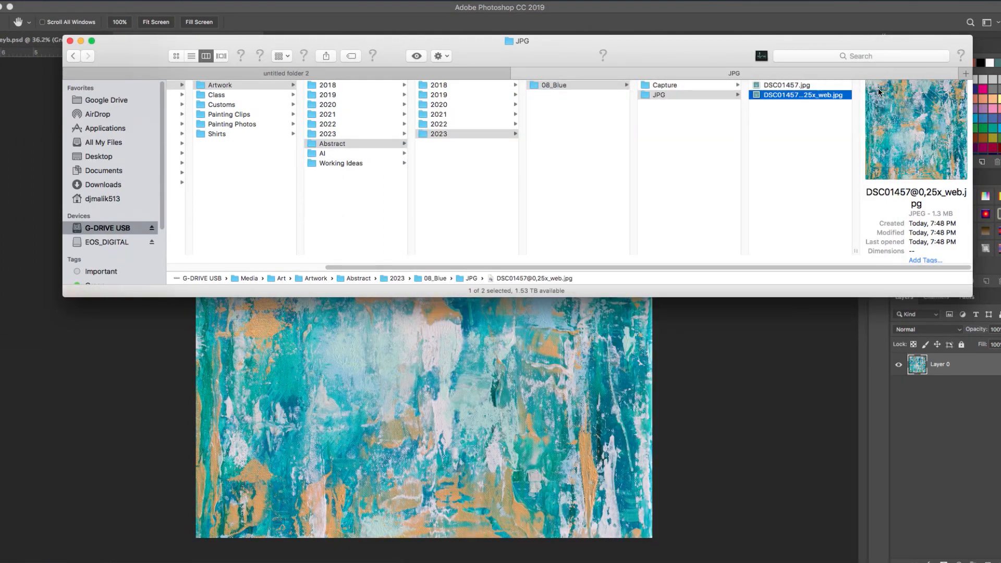
key(Up)
key(Down)
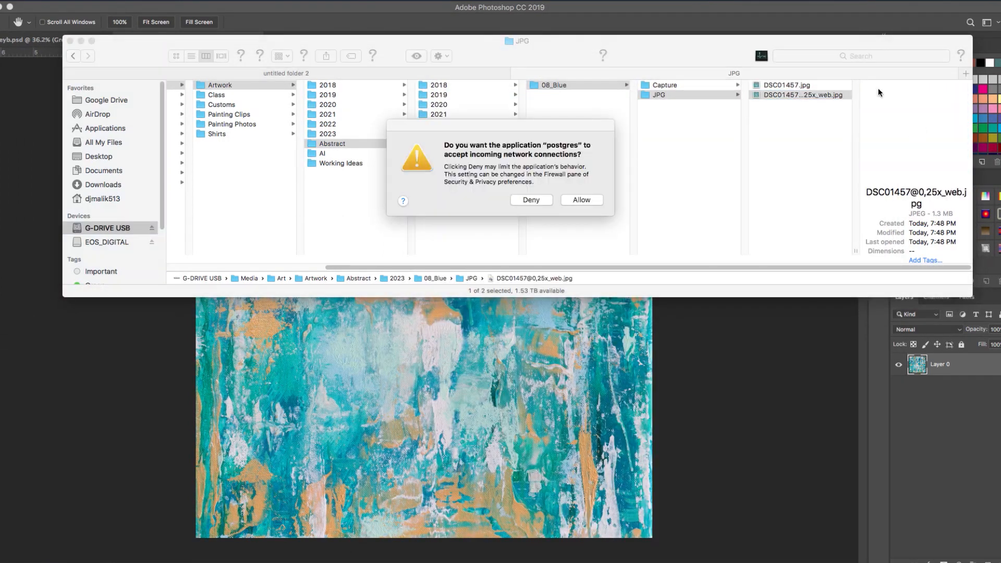
Step: Return to Photoshop and add a Levels adjustment layer with the black input level at 38 and the white input level at 233
click(802, 354)
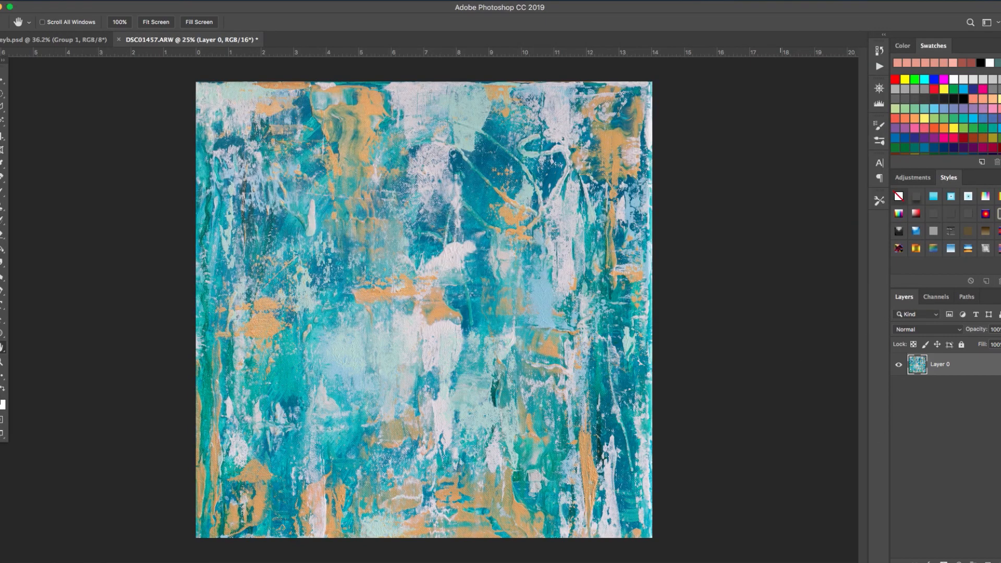
click(959, 562)
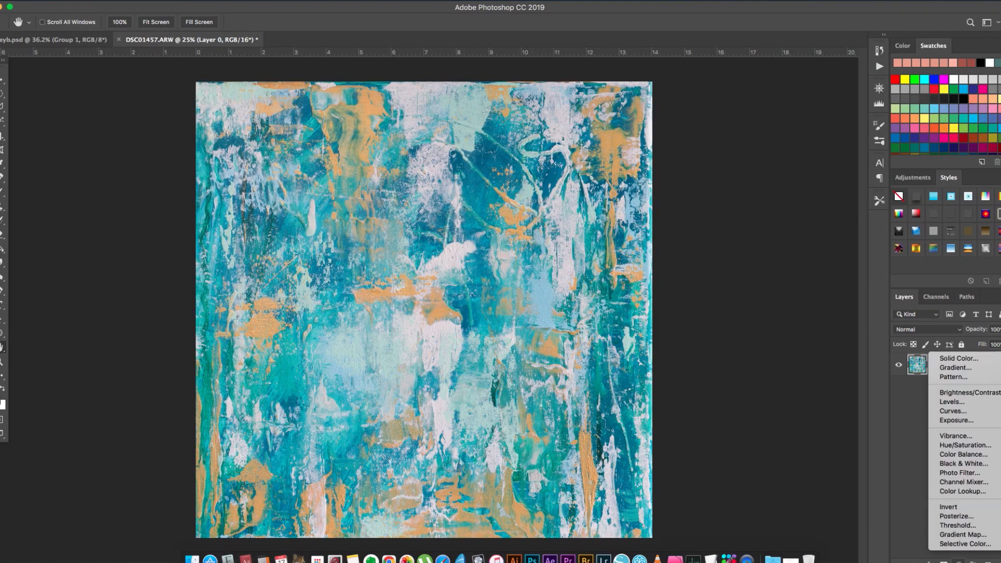
click(978, 402)
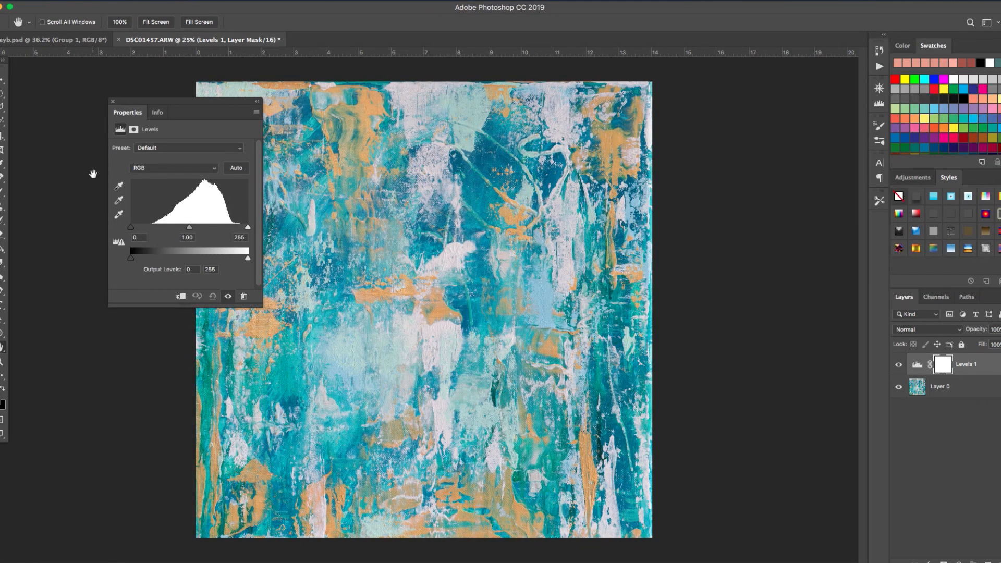
drag(132, 231, 148, 231)
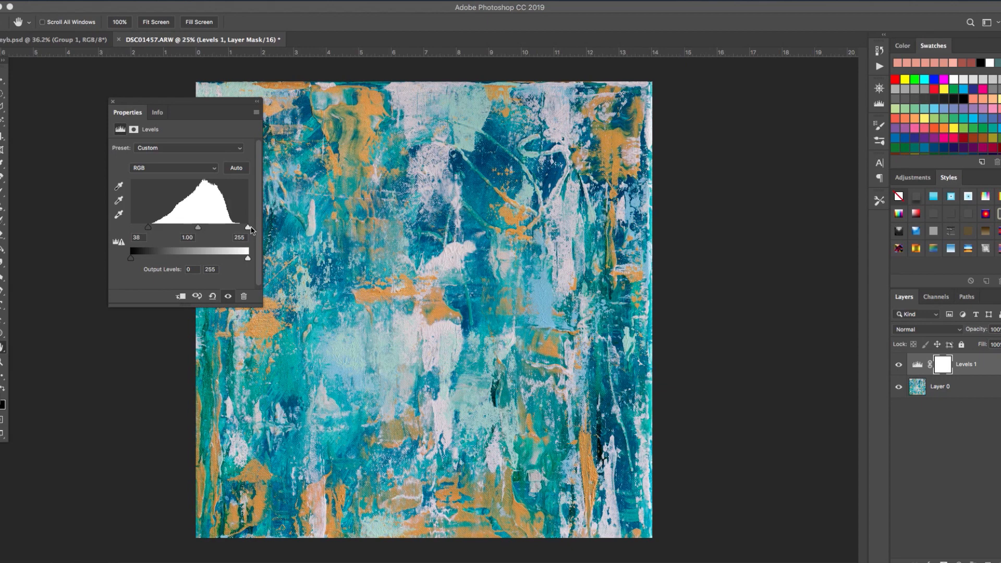
drag(248, 228, 238, 228)
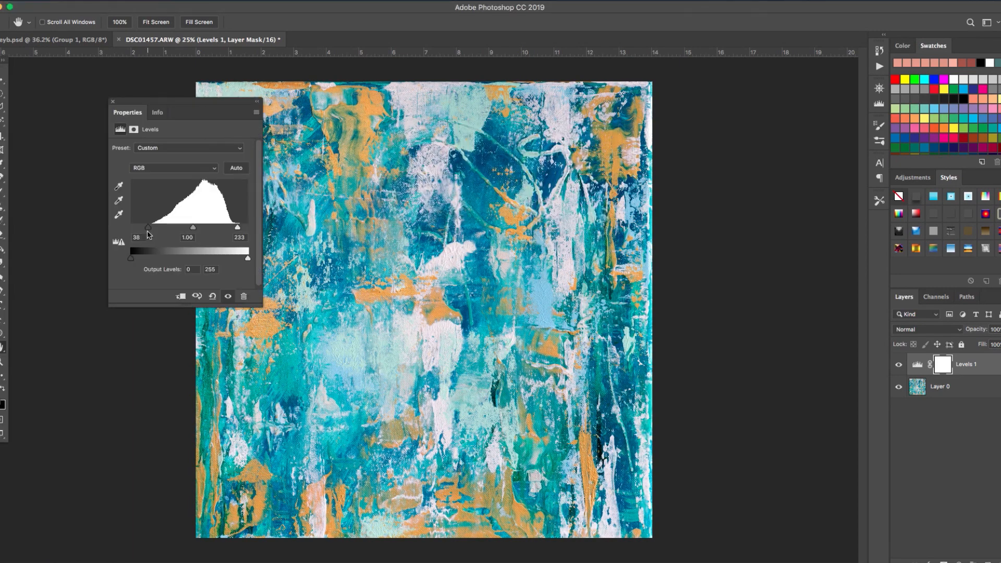
Step: Raise the Levels black input level to 39, slightly lower the white input level, and close the adjustment's properties
mouse_move(147, 228)
mouse_down()
mouse_move(114, 228)
mouse_move(145, 233)
mouse_up()
drag(146, 227, 147, 231)
drag(236, 229, 235, 229)
key(Tab)
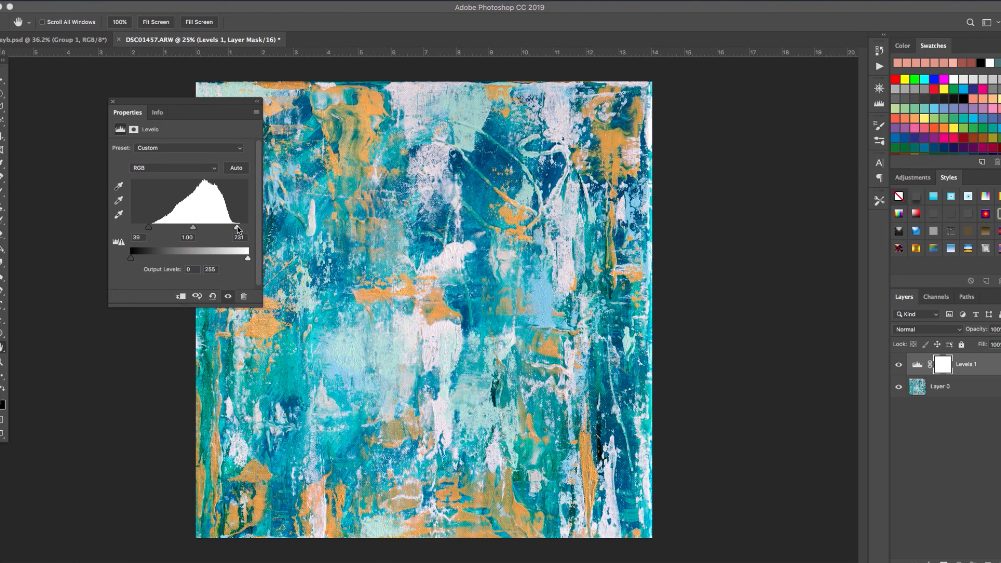
drag(238, 228, 235, 229)
click(557, 434)
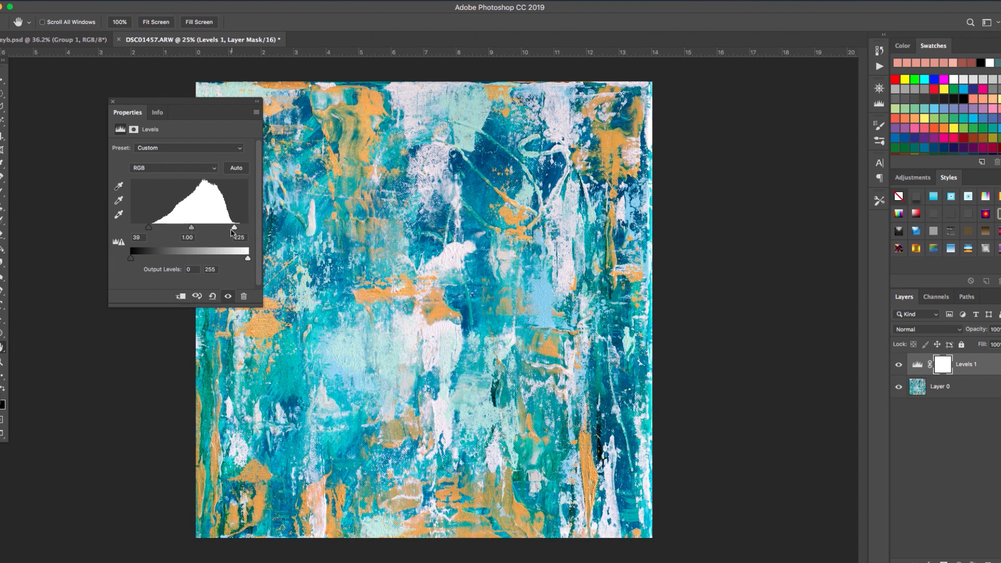
drag(235, 228, 239, 228)
drag(240, 229, 236, 228)
click(112, 102)
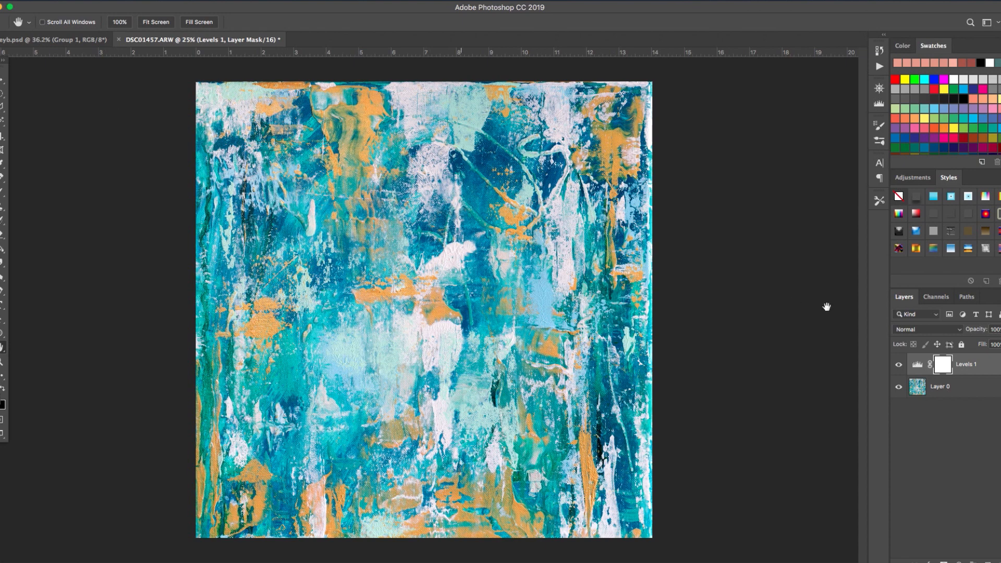
Step: Toggle the visibility of the Levels 1 layer repeatedly to compare the painting before and after the adjustment
click(899, 366)
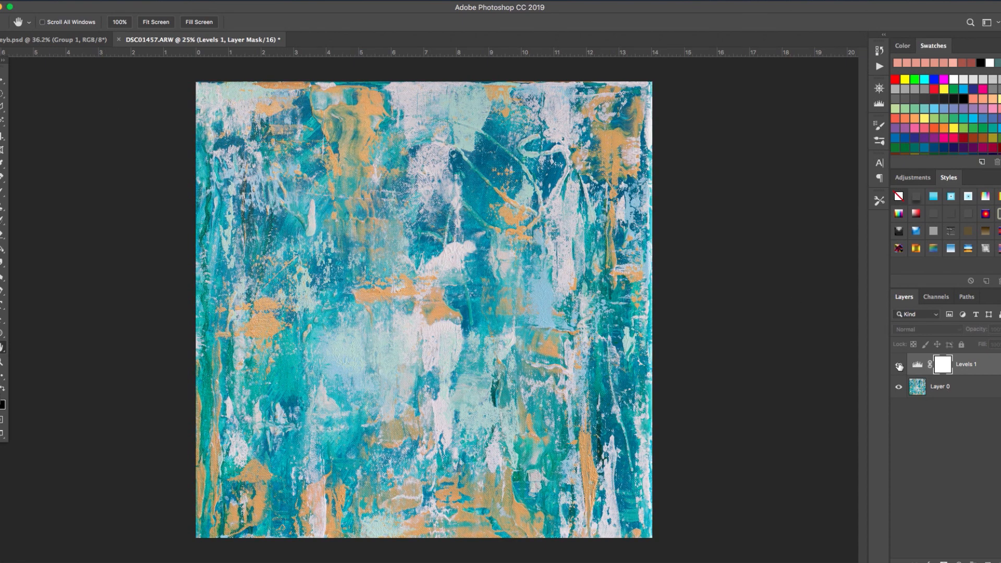
click(899, 366)
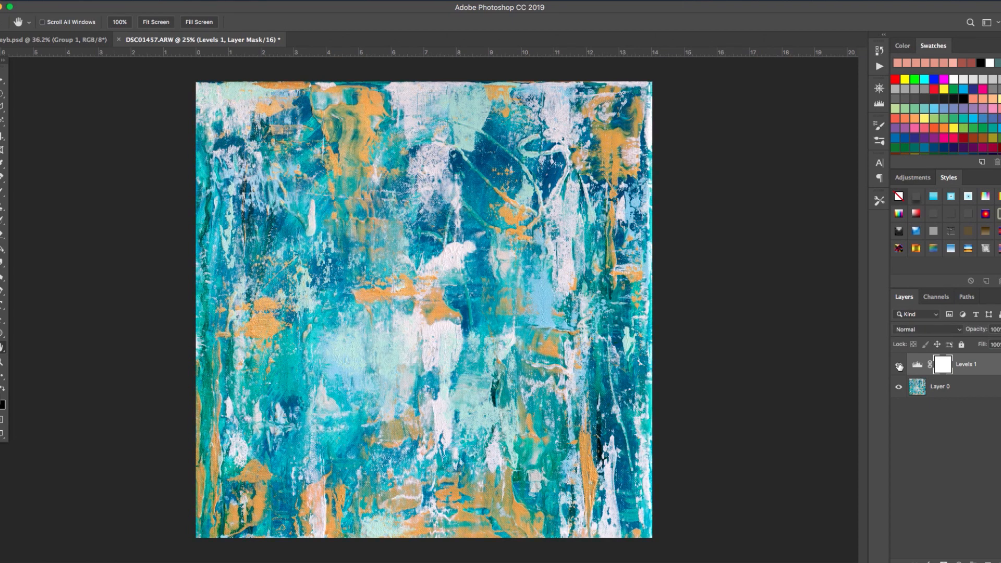
click(900, 366)
click(899, 366)
click(898, 367)
click(898, 366)
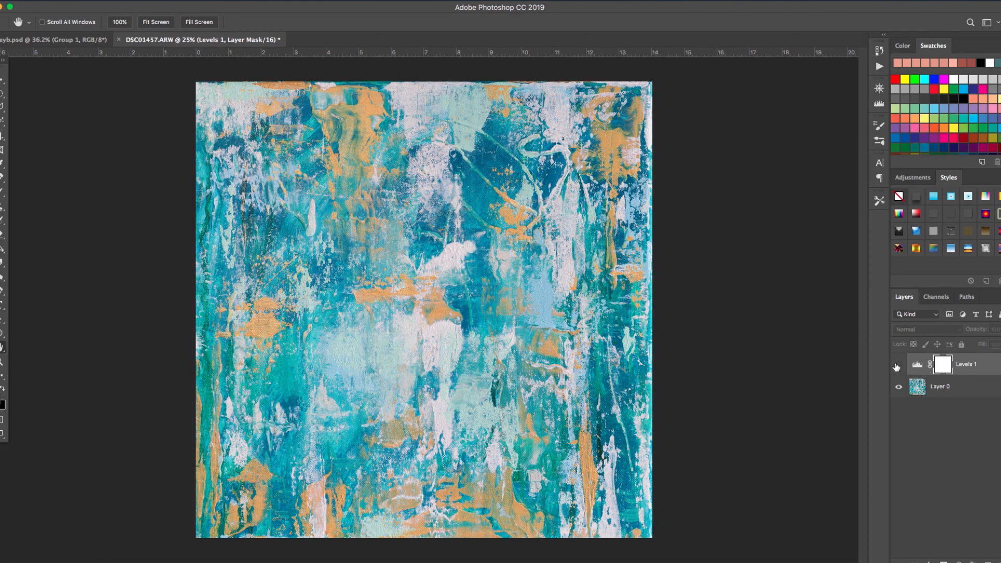
click(897, 366)
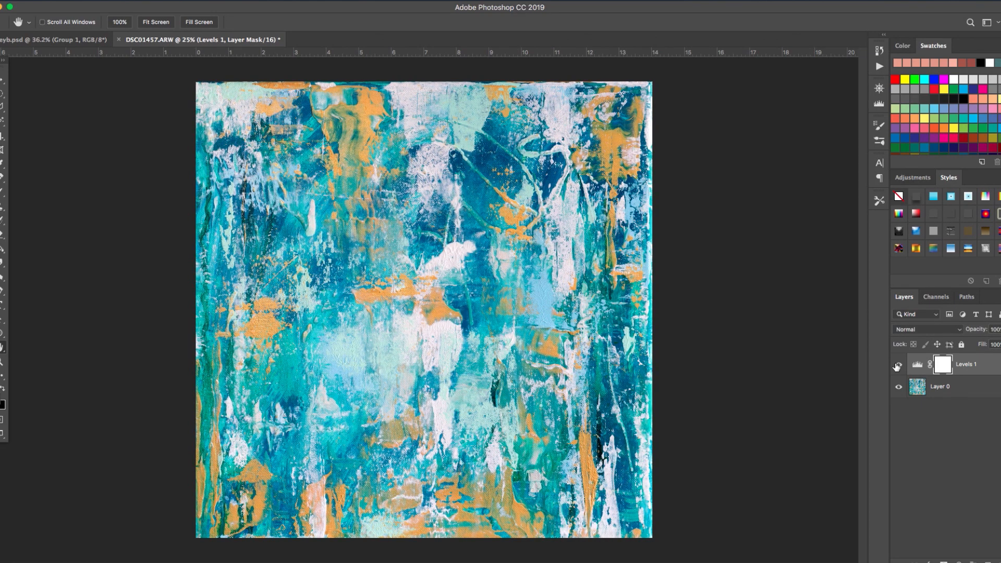
click(896, 365)
click(897, 365)
Step: Export the adjusted image again as 1x and 0.25x JPGs at 100% quality into the existing JPG folder
click(81, 6)
mouse_move(114, 136)
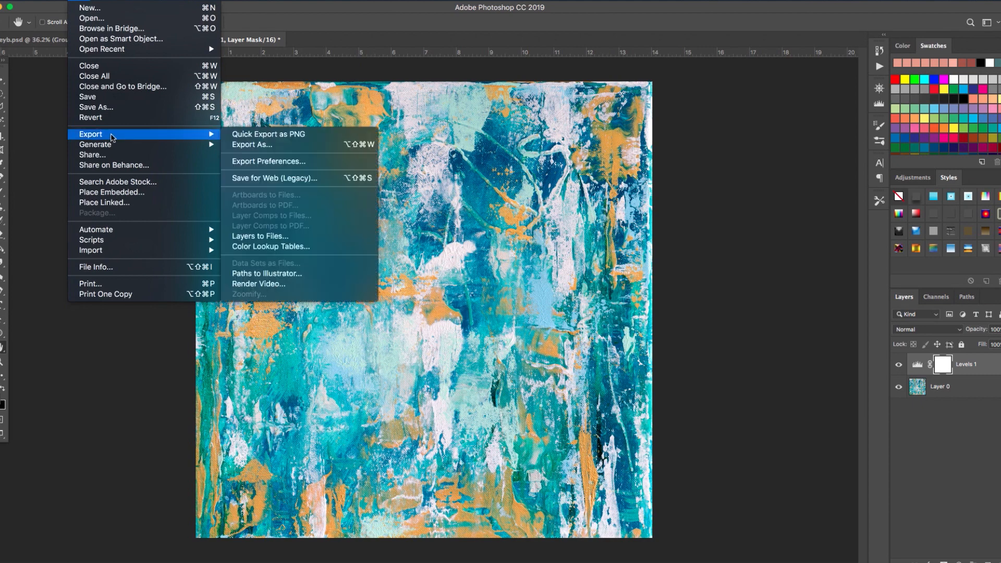
click(265, 144)
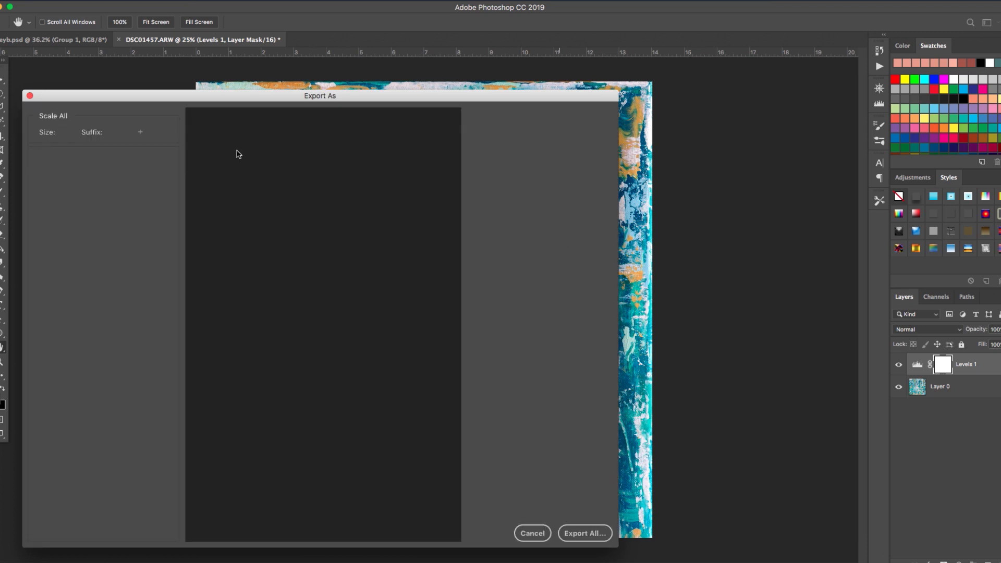
click(585, 534)
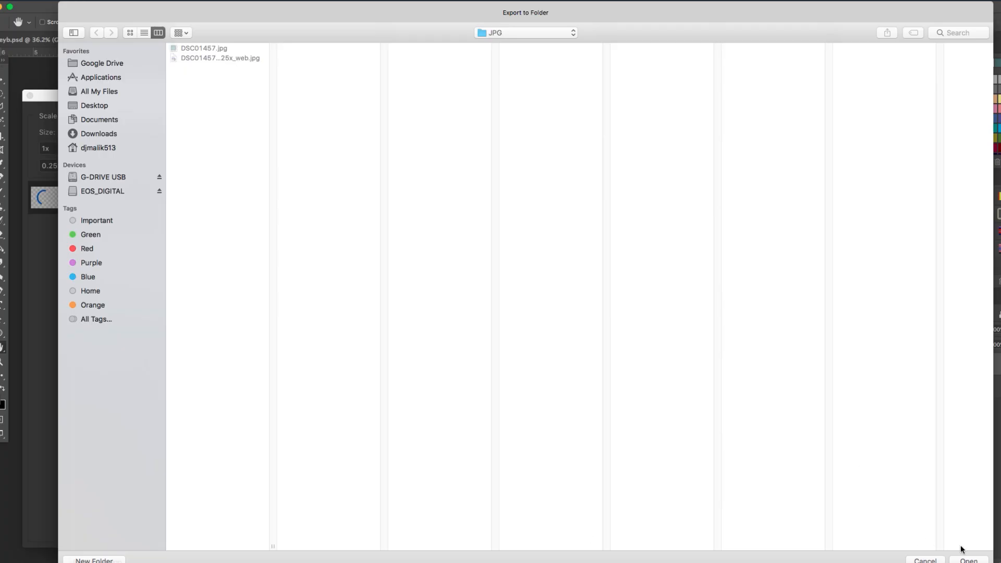
click(976, 562)
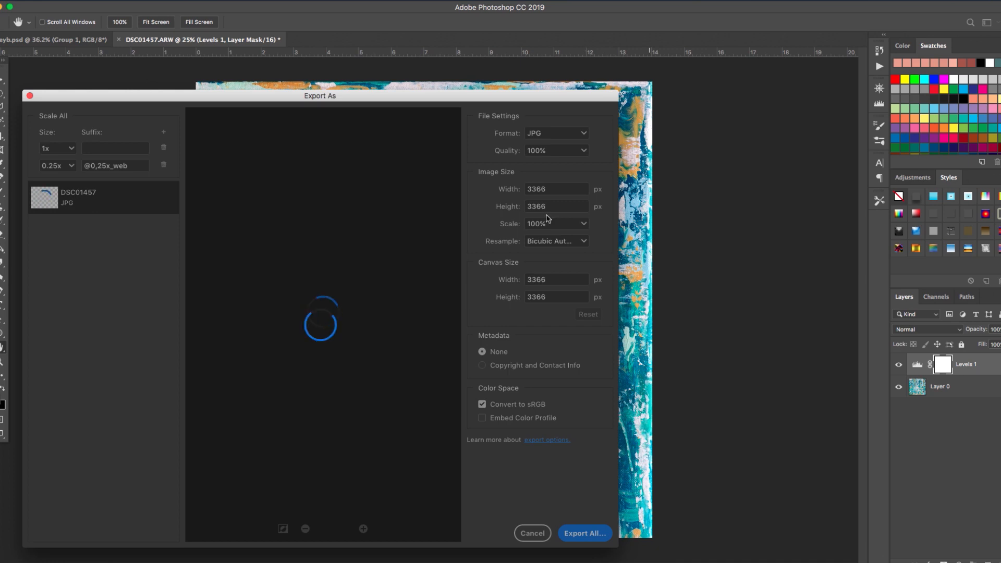
Step: Check the JPG folder in Finder for the new exports and return to Photoshop
mouse_move(305, 557)
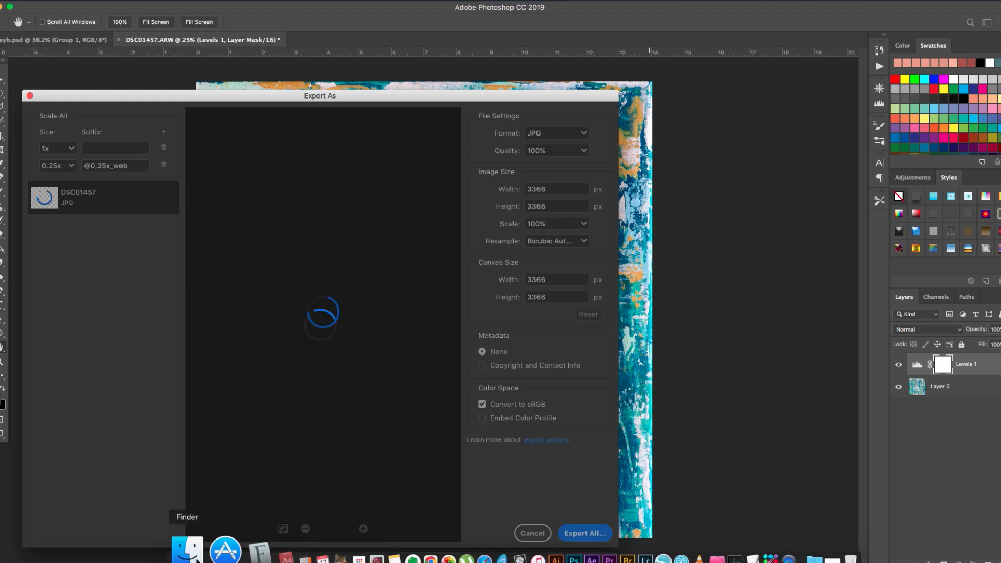
click(196, 558)
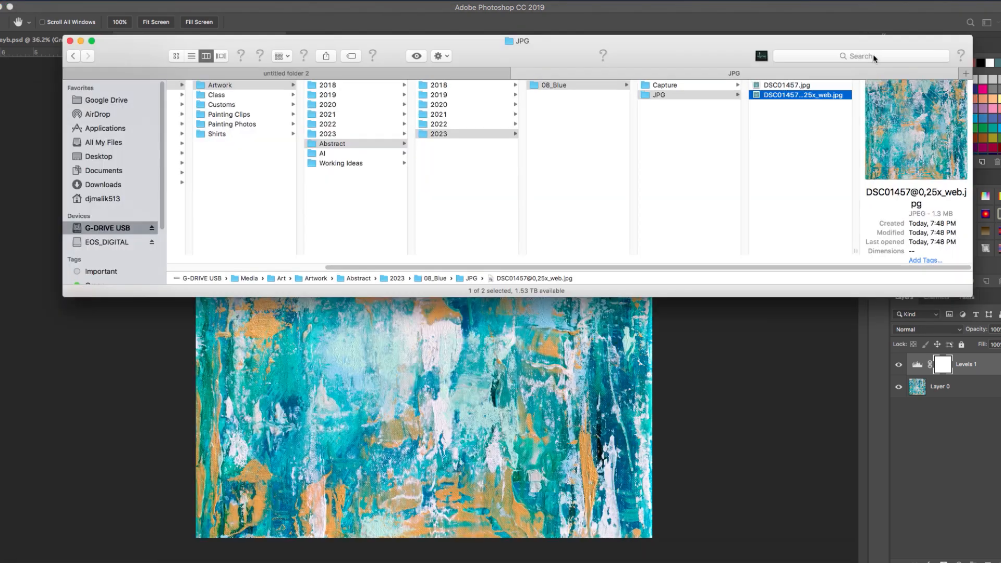
click(799, 370)
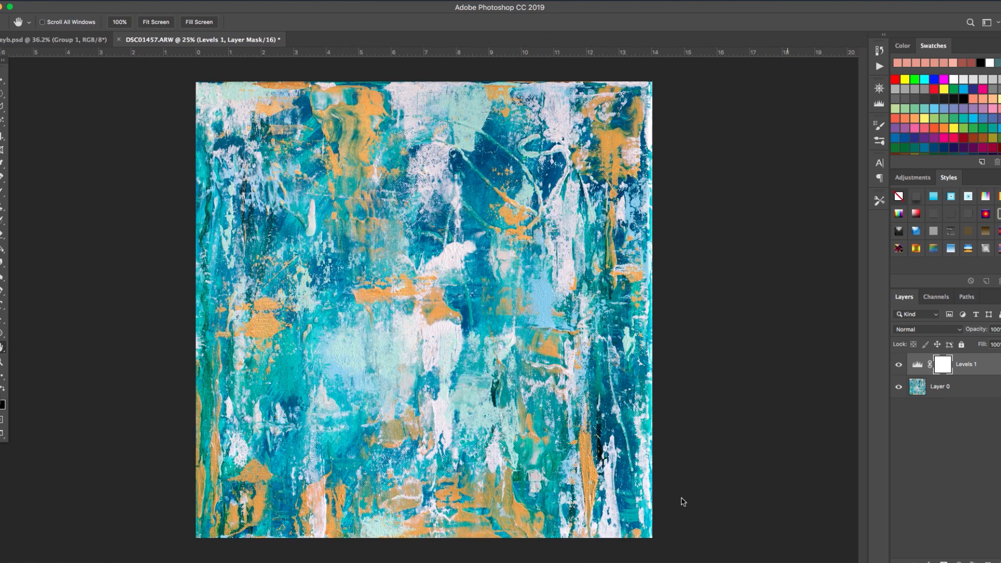
Step: Reopen the JPG folder in Finder, preview the re-exported DSC01457@0,25x_web.jpg and DSC01457.jpg, and return to Photoshop
mouse_move(473, 556)
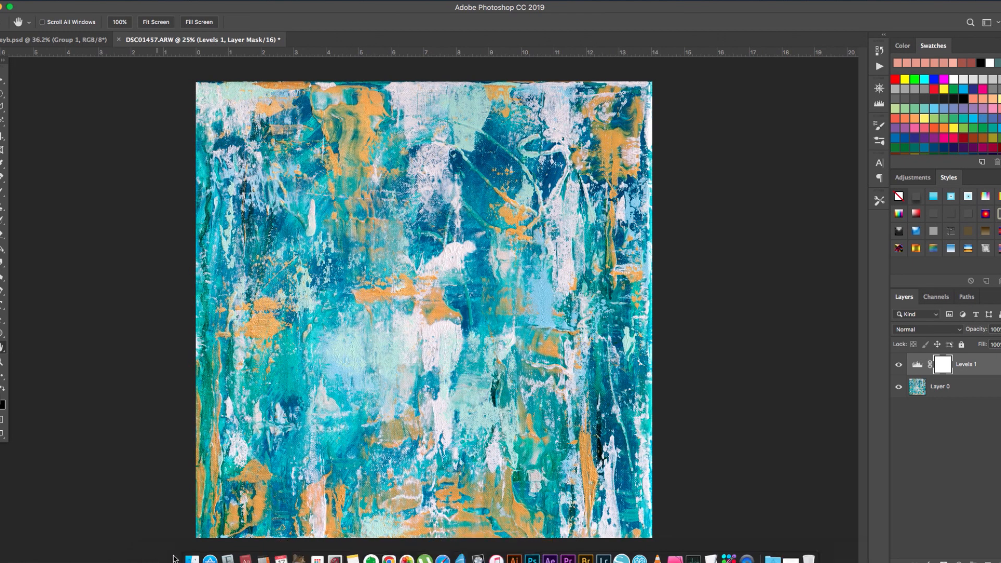
click(191, 554)
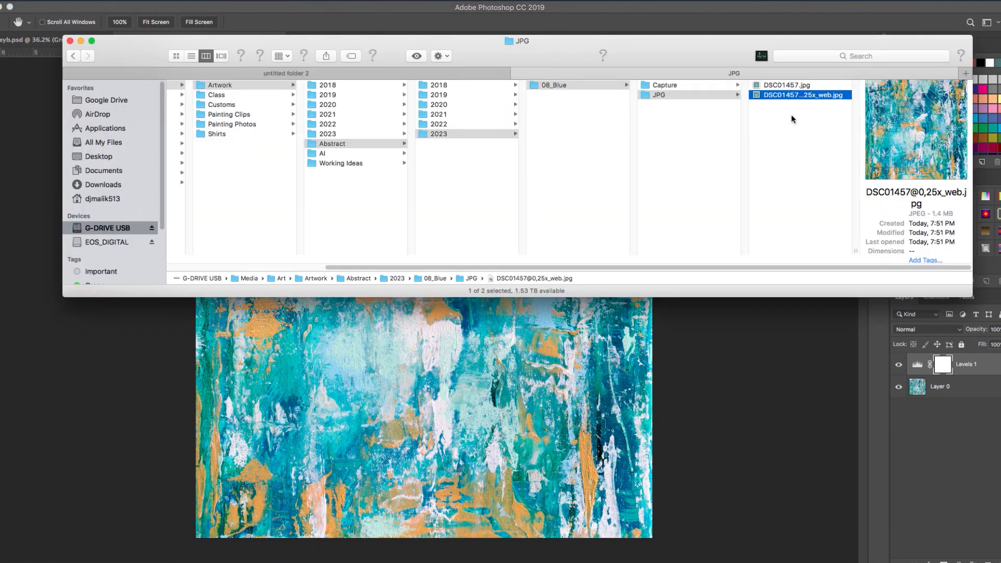
click(797, 86)
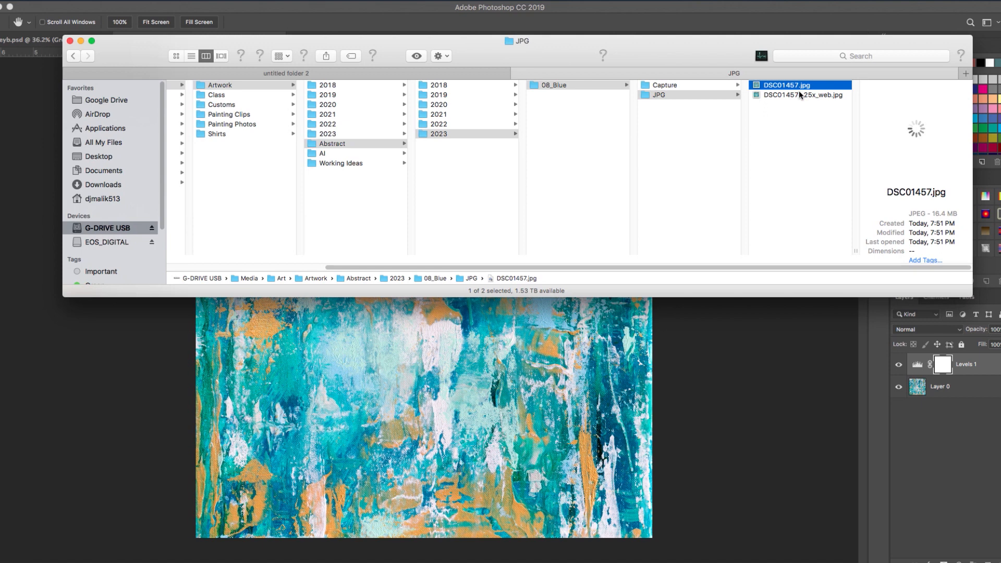
click(802, 96)
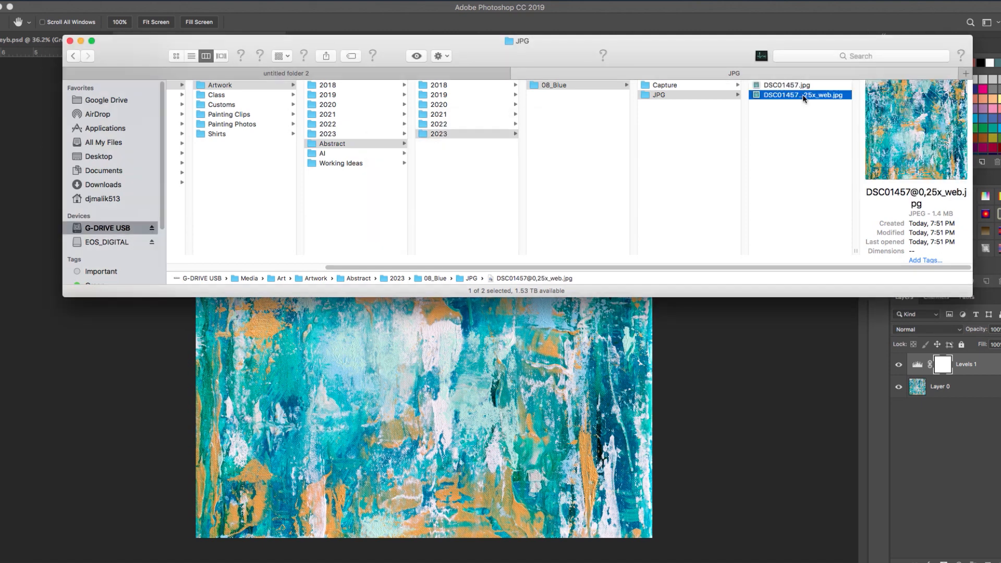
key(space)
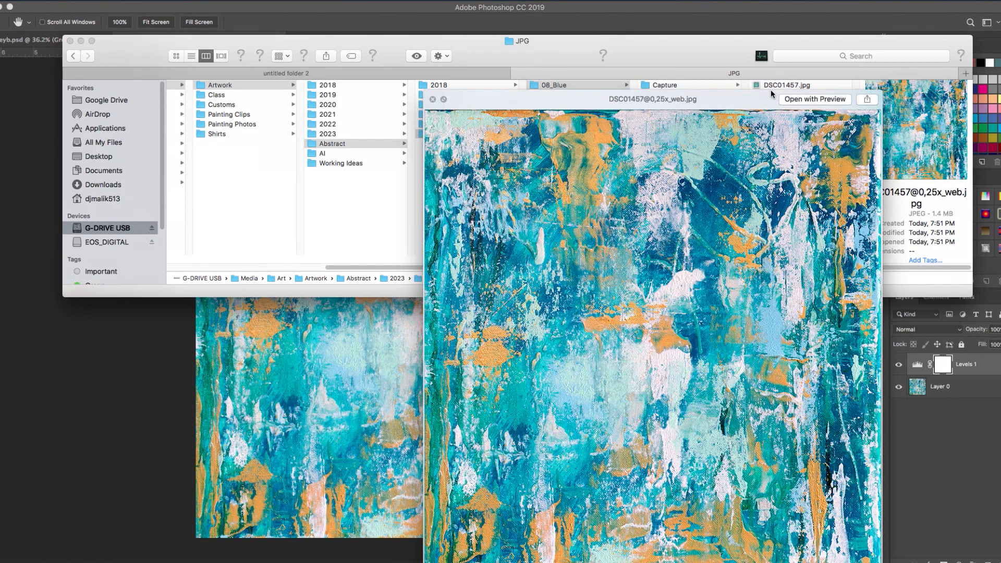
key(space)
click(783, 86)
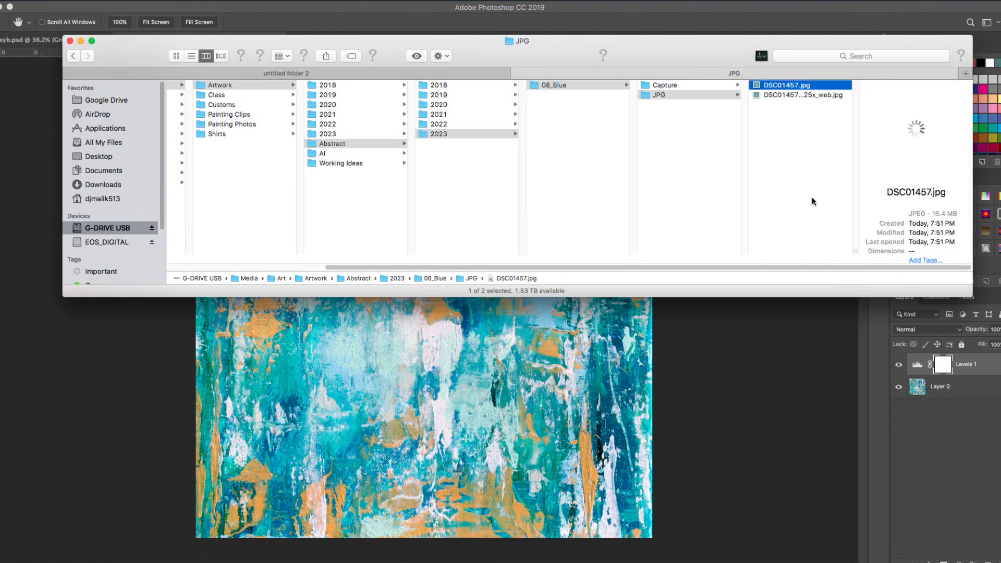
key(space)
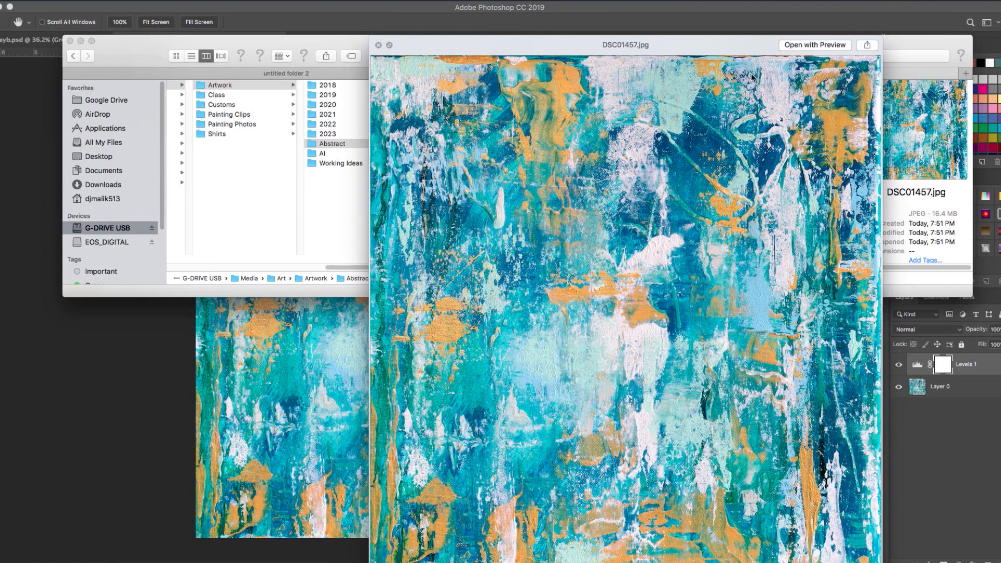
key(space)
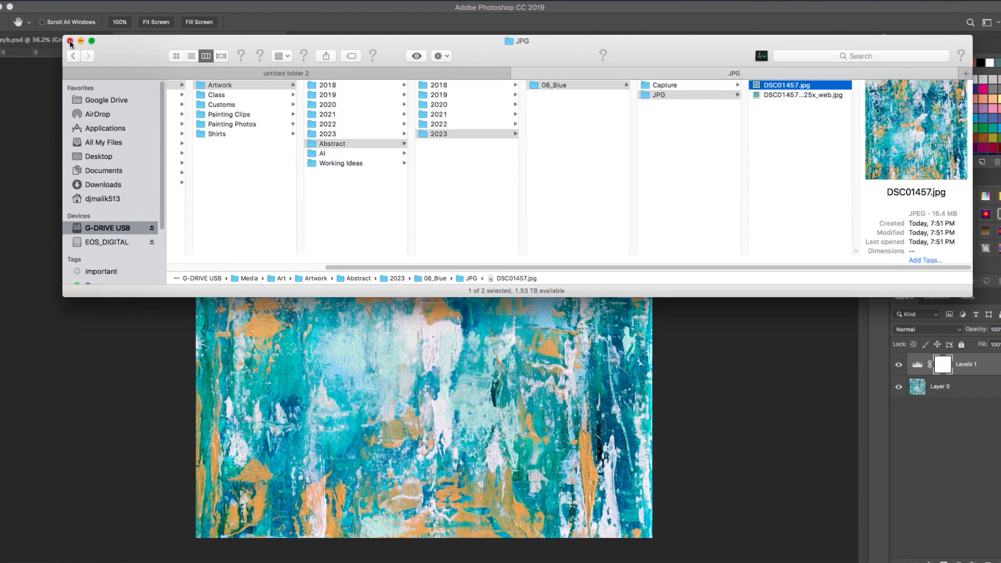
click(114, 447)
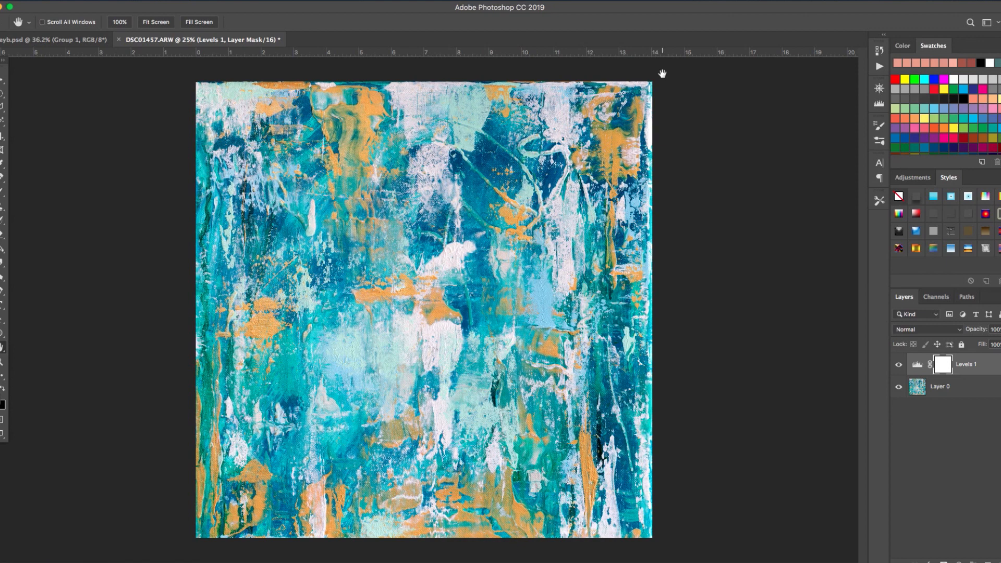
key(Tab)
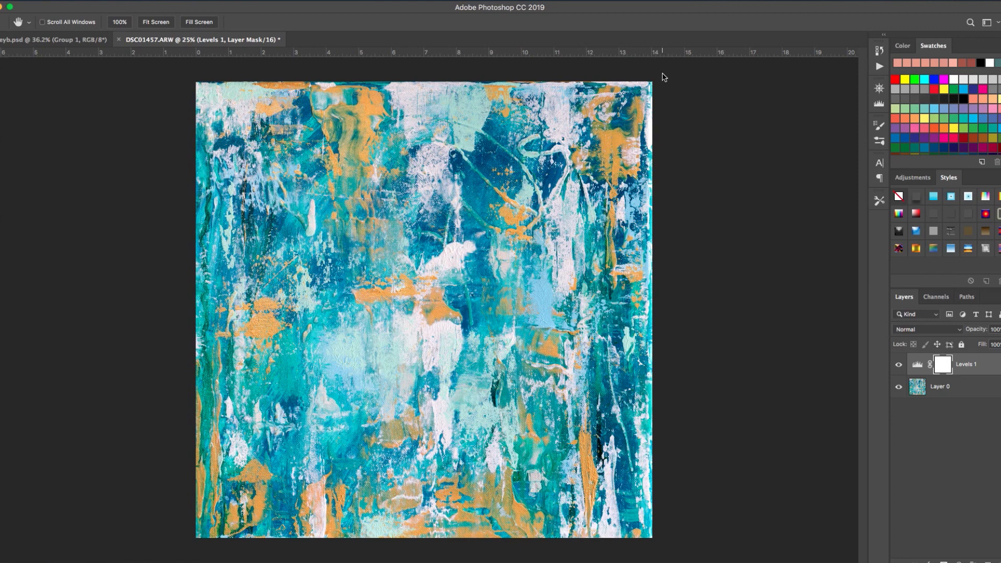
key(Tab)
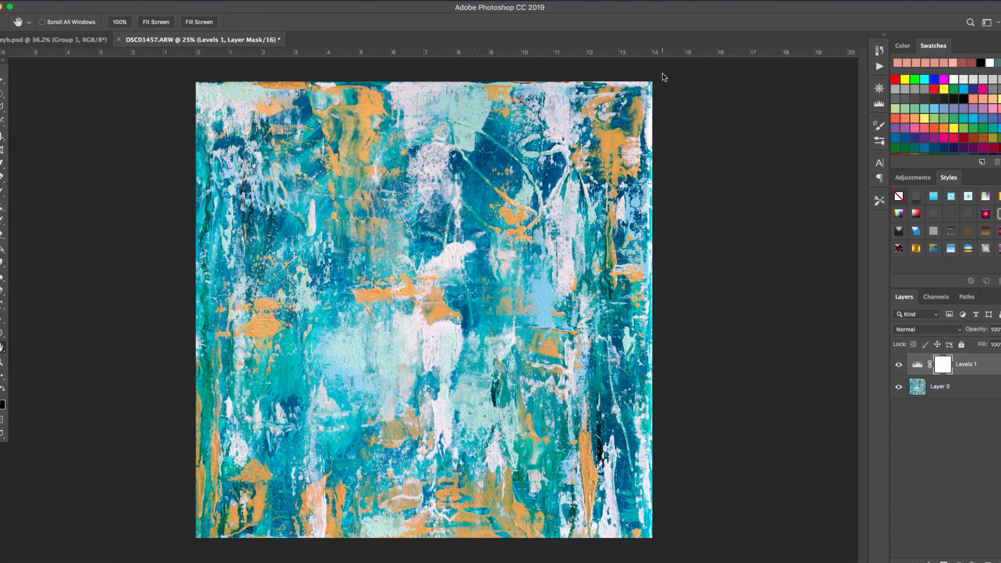